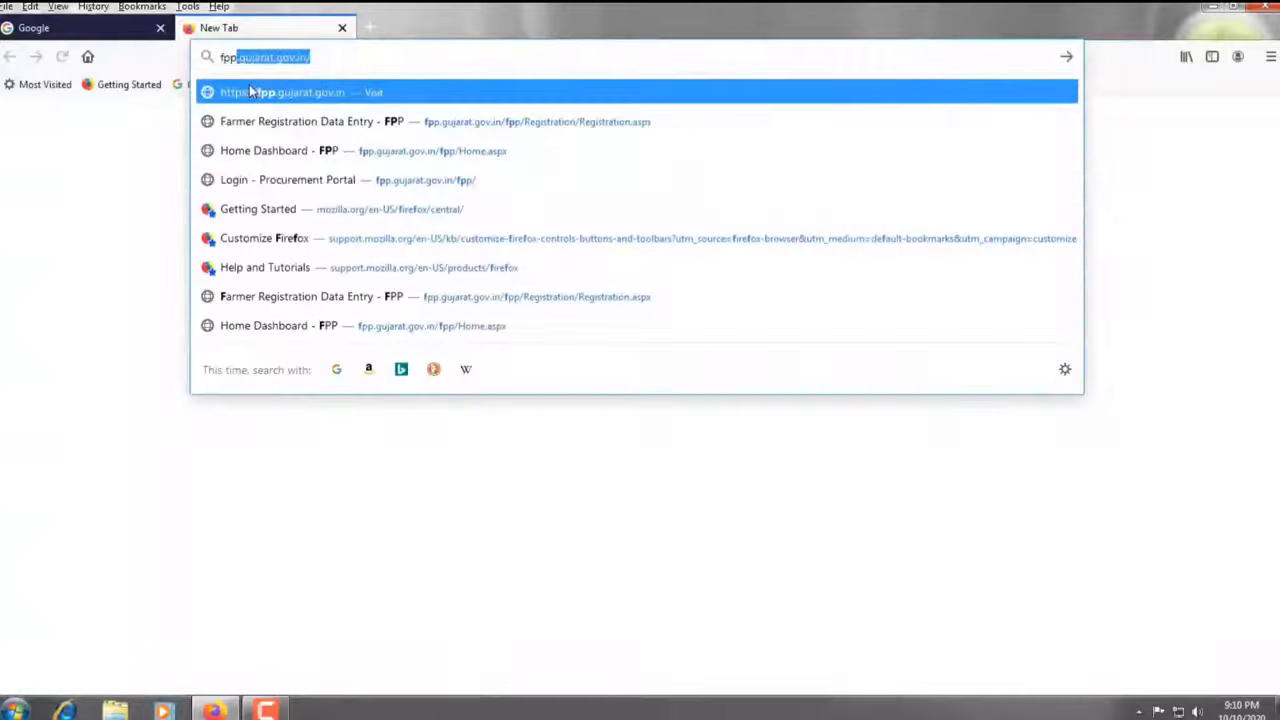
# Load fpp.gujarat.gov.in in Firefox and go to the portal's Log In page
pyautogui.write('ara')
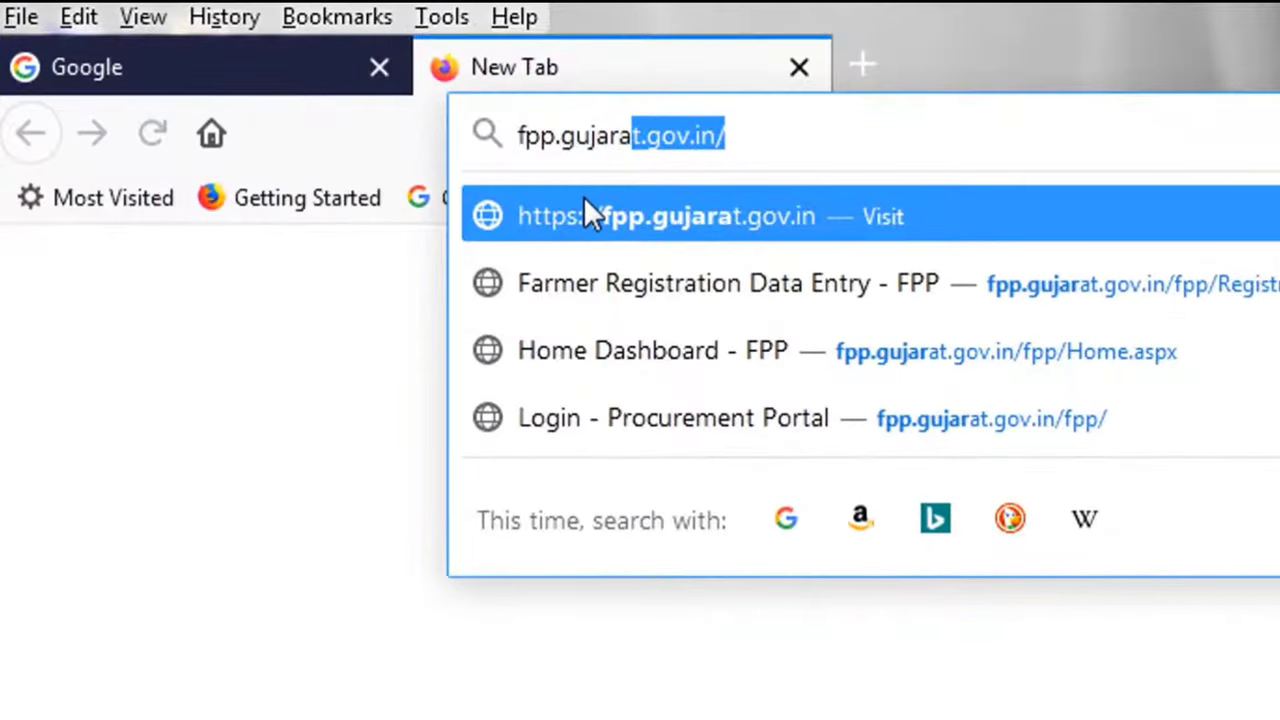
pyautogui.write('t.')
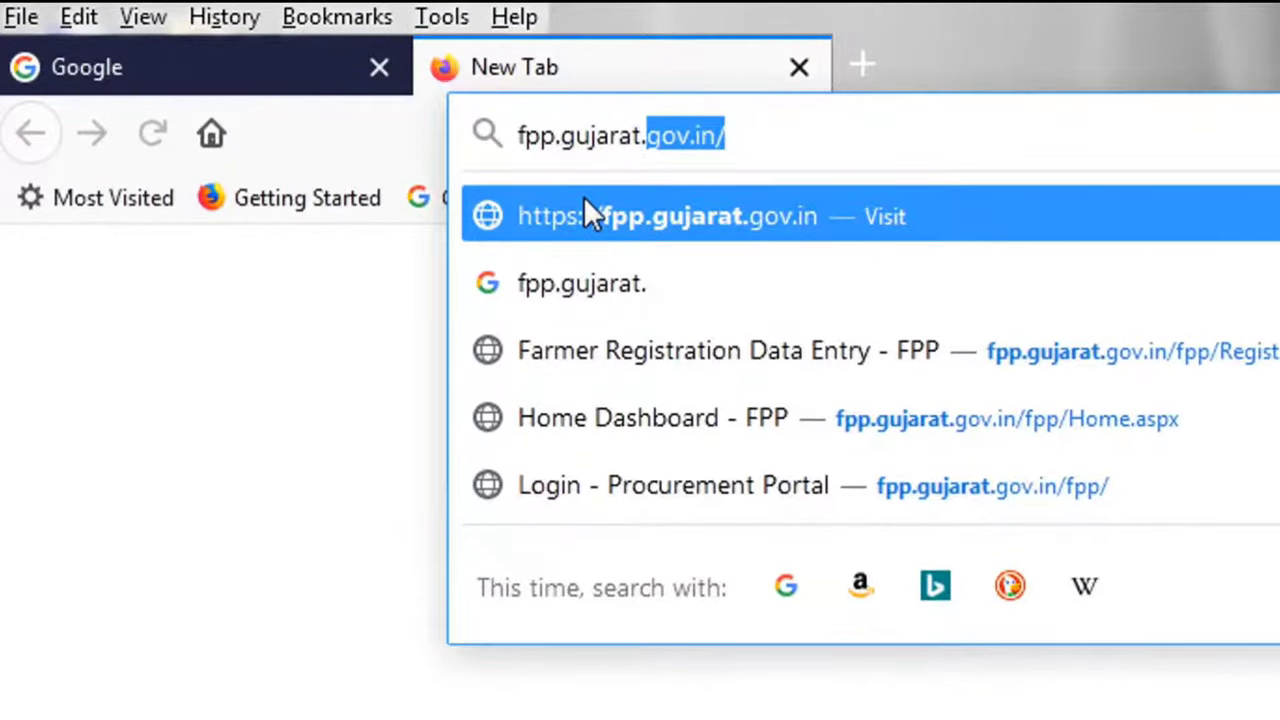
pyautogui.write('gov.in')
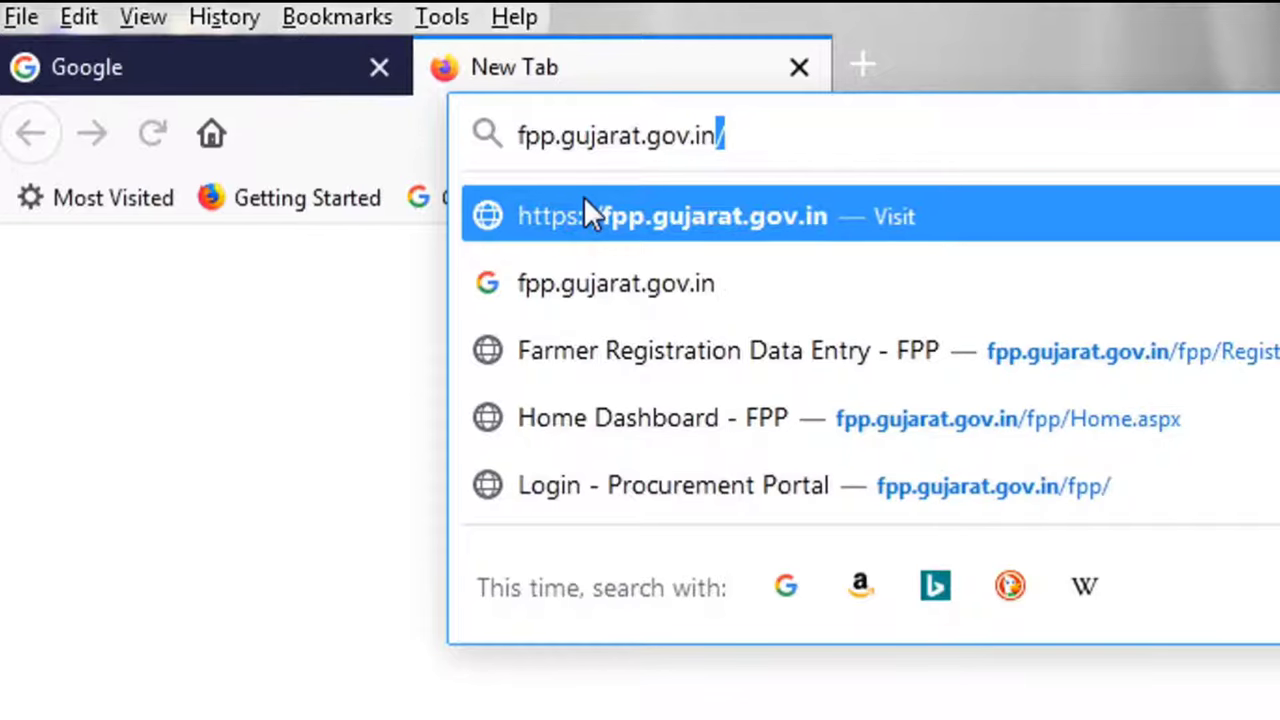
pyautogui.press('Return')
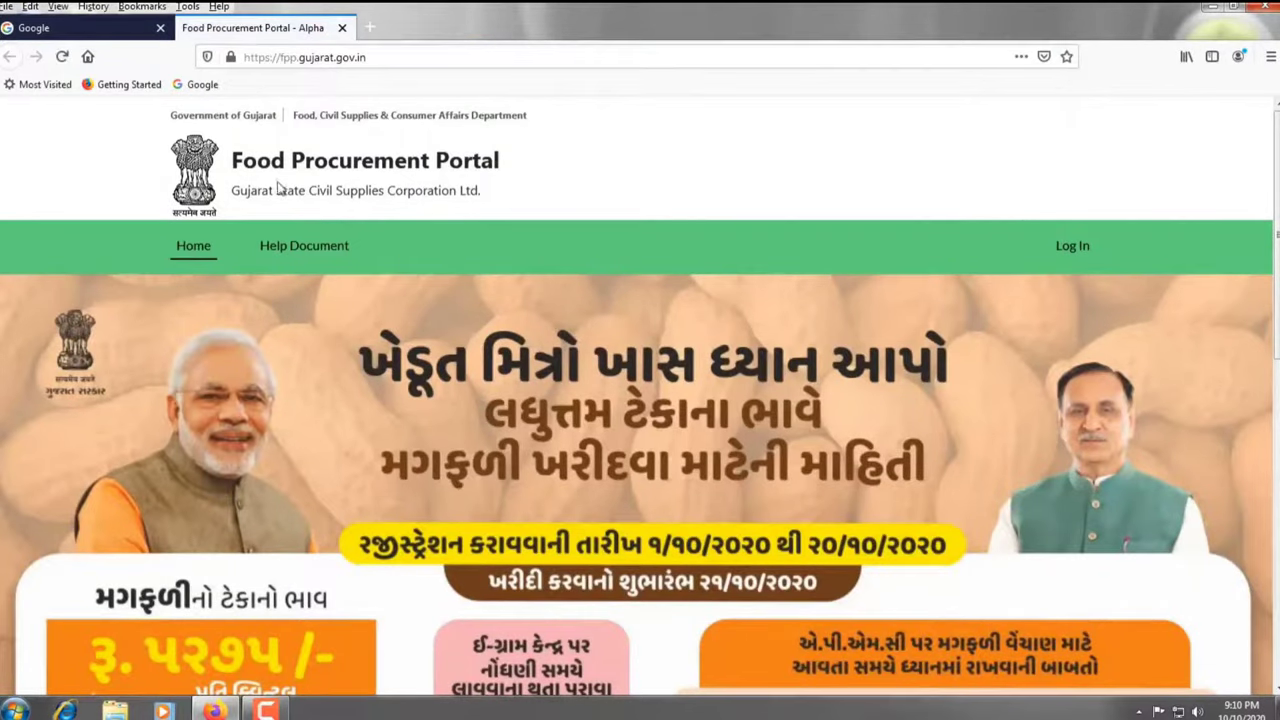
pyautogui.scroll(-2, 277, 190)
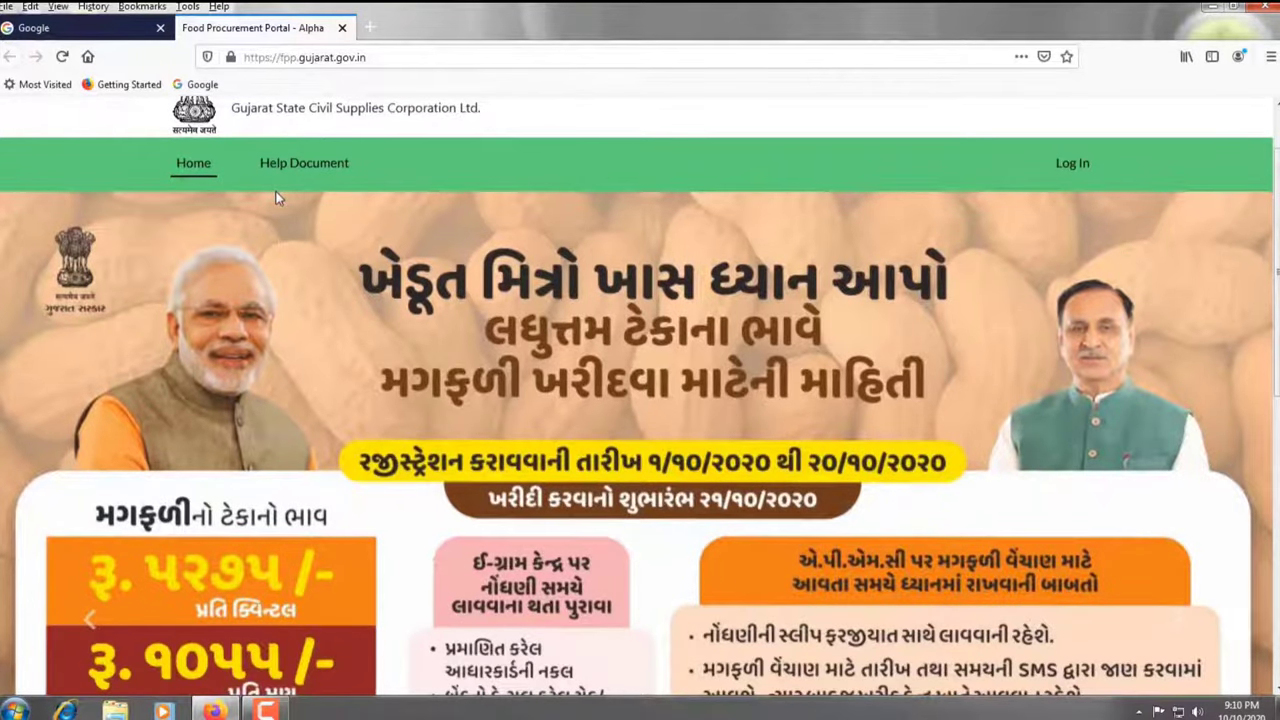
pyautogui.scroll(2, 277, 197)
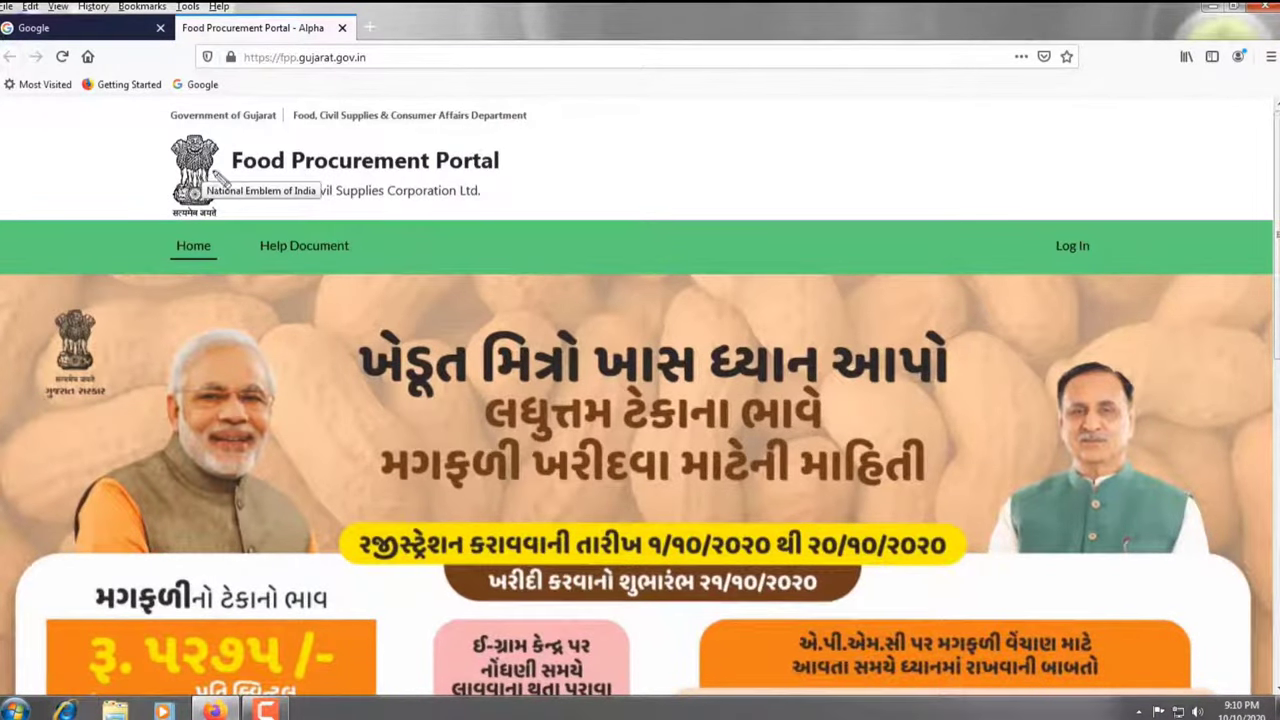
pyautogui.moveTo(1020, 226)
pyautogui.mouseDown()
pyautogui.moveTo(1038, 268)
pyautogui.moveTo(1110, 268)
pyautogui.mouseUp()
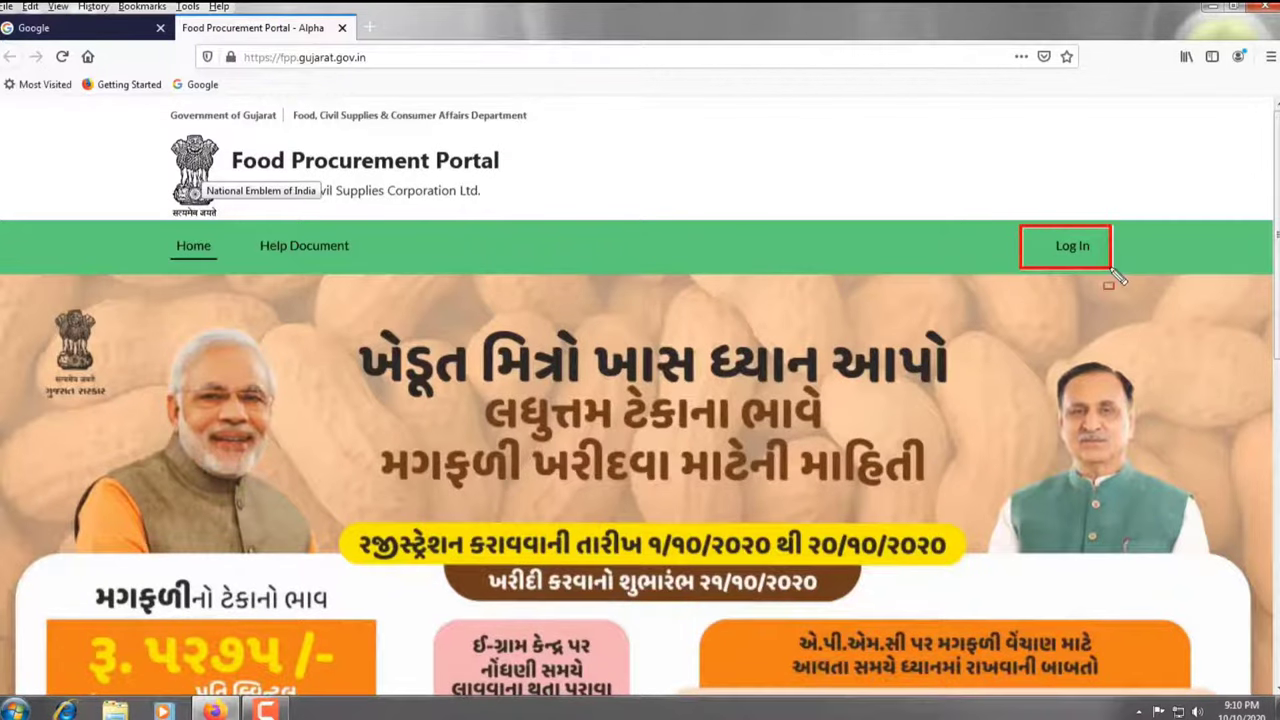
pyautogui.click(1070, 248)
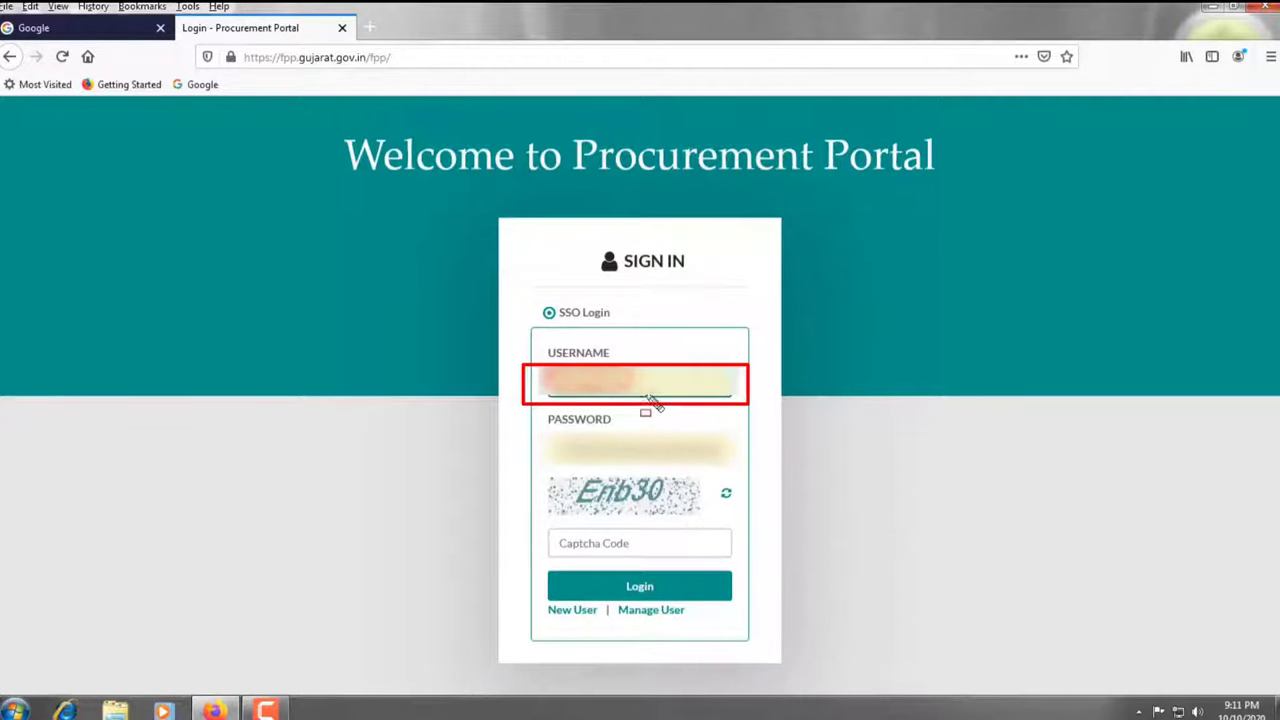
# Log in with the pre-filled username, password and captcha code, and update the browser's saved login
pyautogui.moveTo(650, 400); pyautogui.dragTo(735, 408)
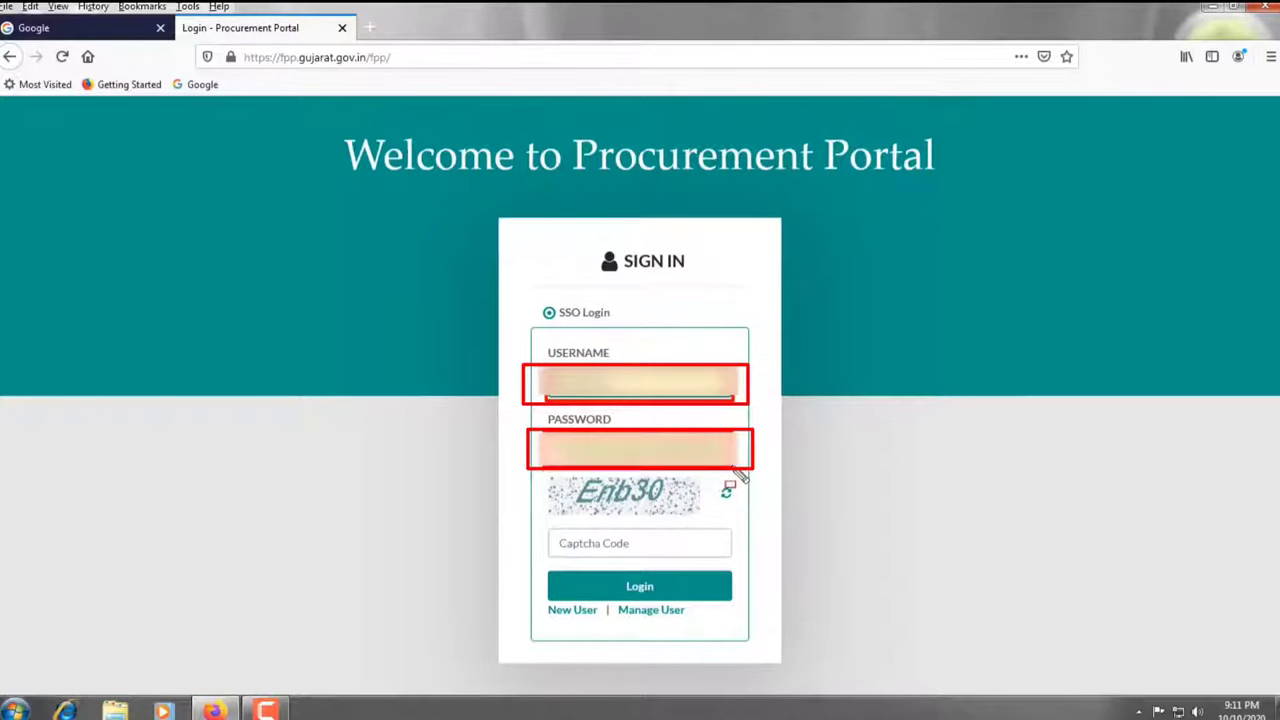
pyautogui.moveTo(546, 476)
pyautogui.mouseDown()
pyautogui.moveTo(586, 500)
pyautogui.moveTo(694, 512)
pyautogui.mouseUp()
pyautogui.moveTo(546, 530); pyautogui.dragTo(730, 558)
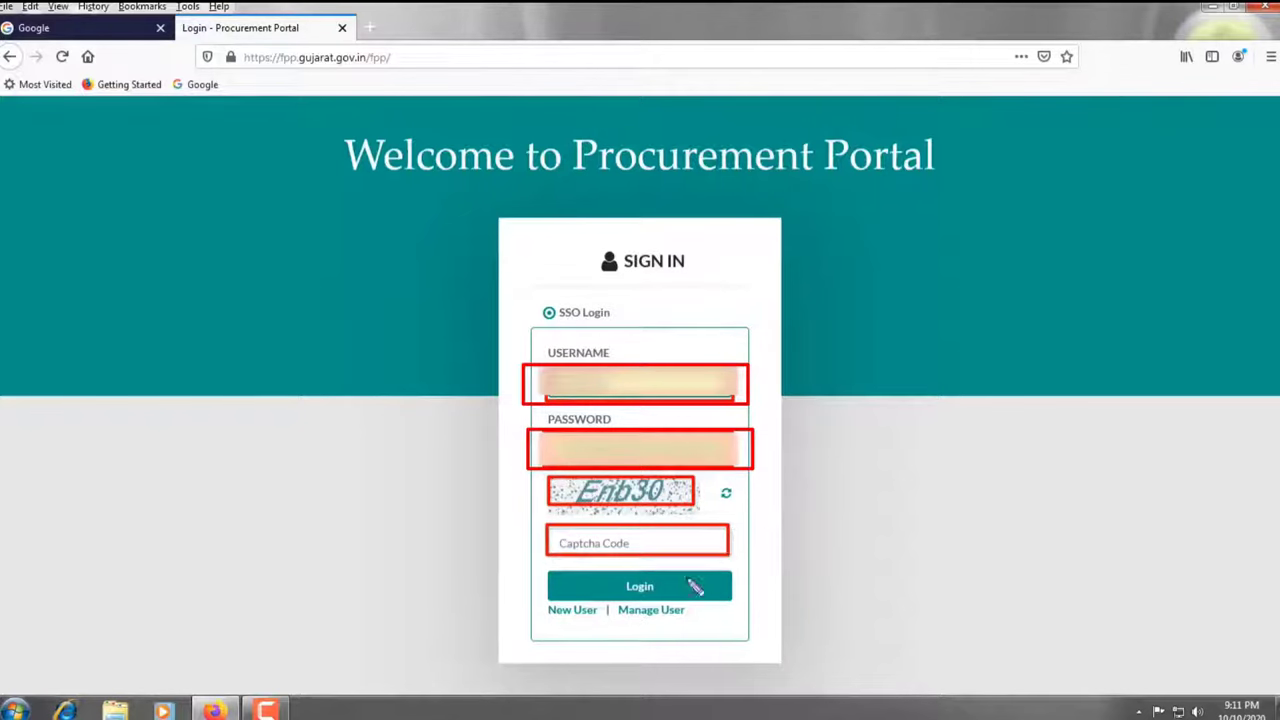
pyautogui.moveTo(544, 570)
pyautogui.mouseDown()
pyautogui.moveTo(575, 592)
pyautogui.moveTo(724, 600)
pyautogui.mouseUp()
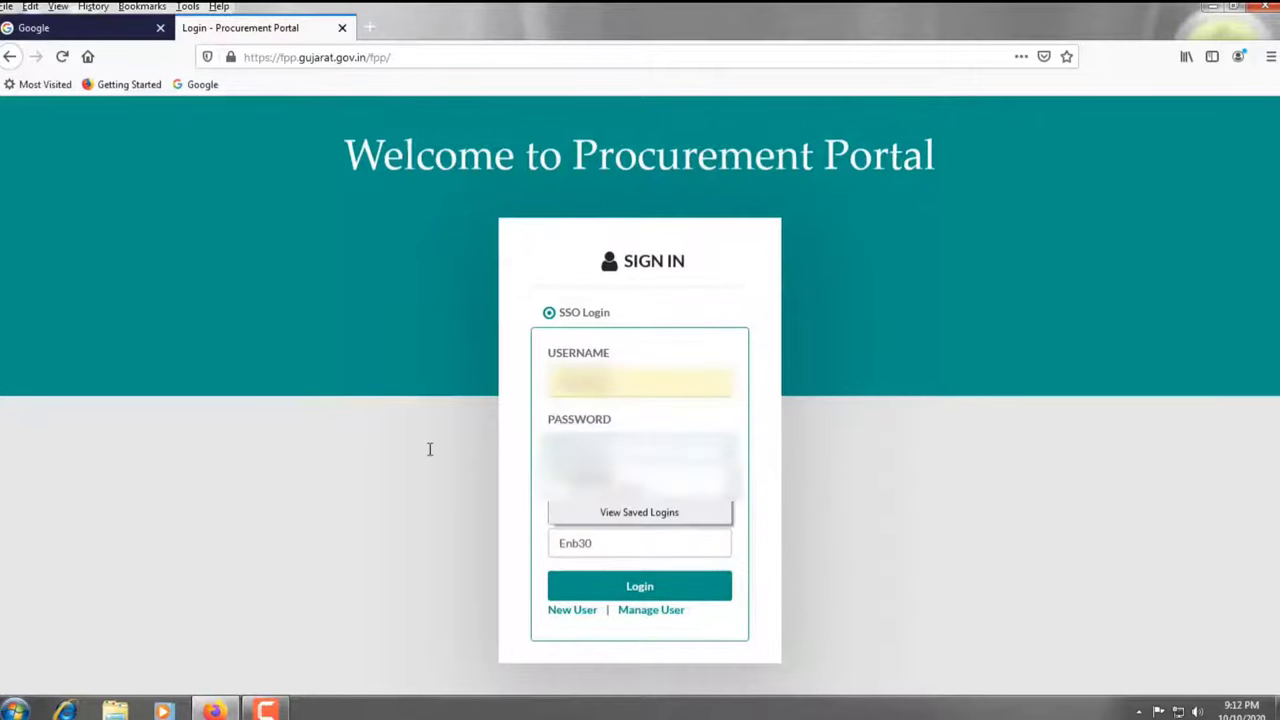
pyautogui.click(430, 449)
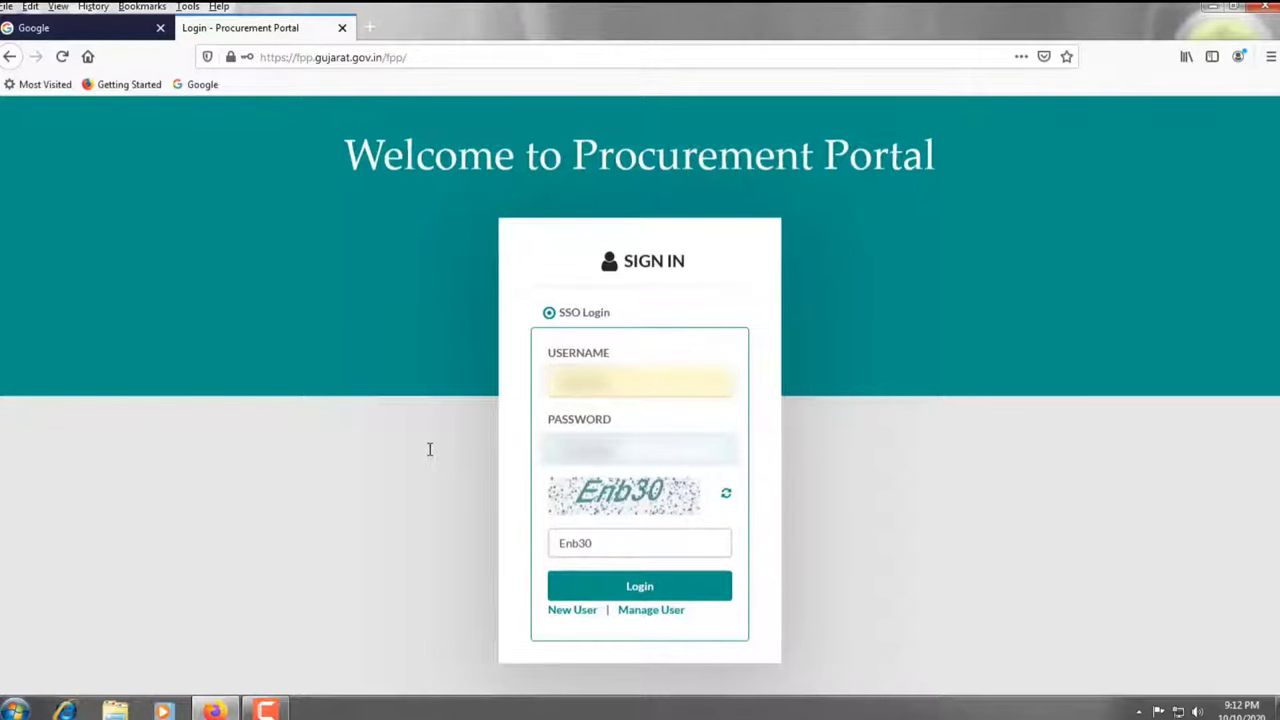
pyautogui.click(646, 590)
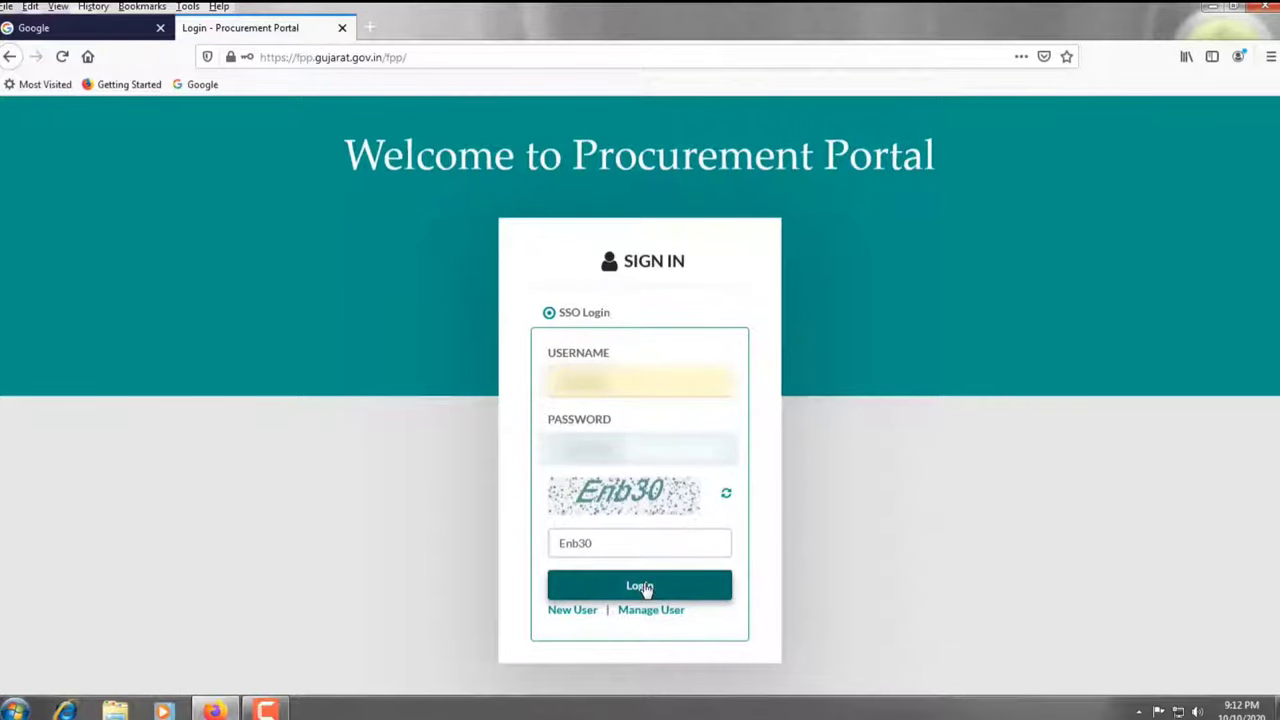
pyautogui.click(645, 590)
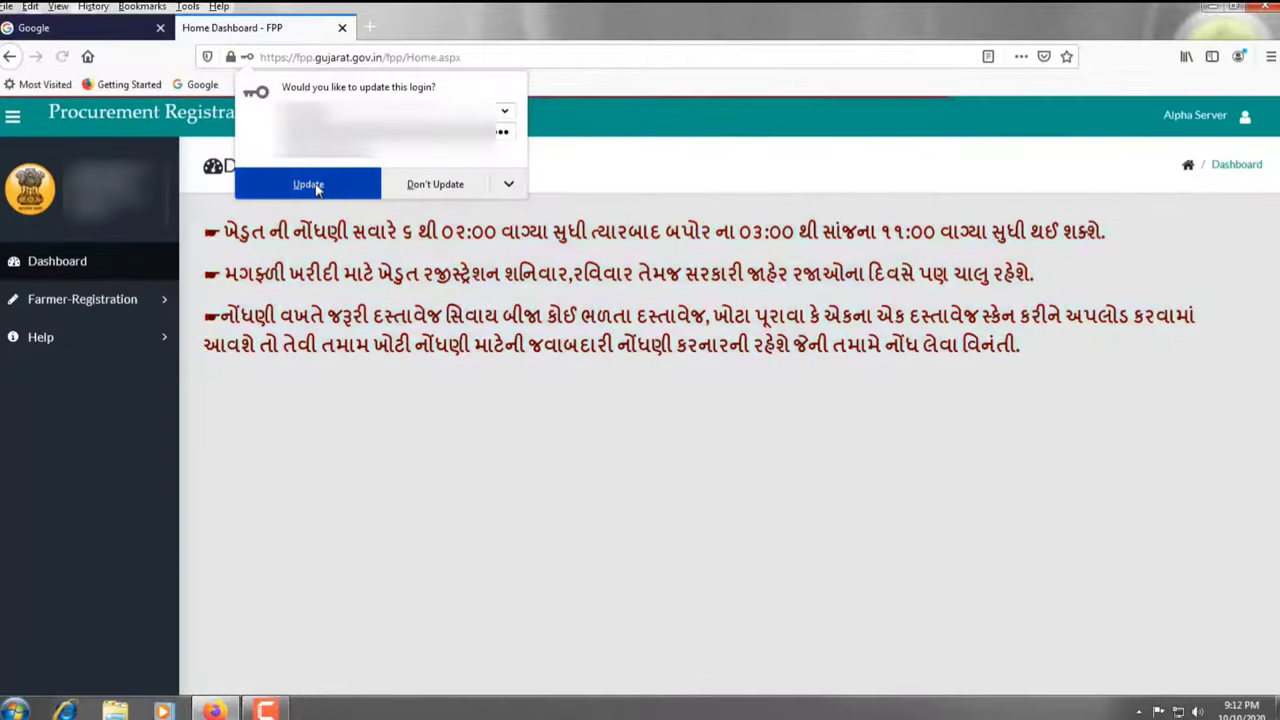
pyautogui.click(302, 184)
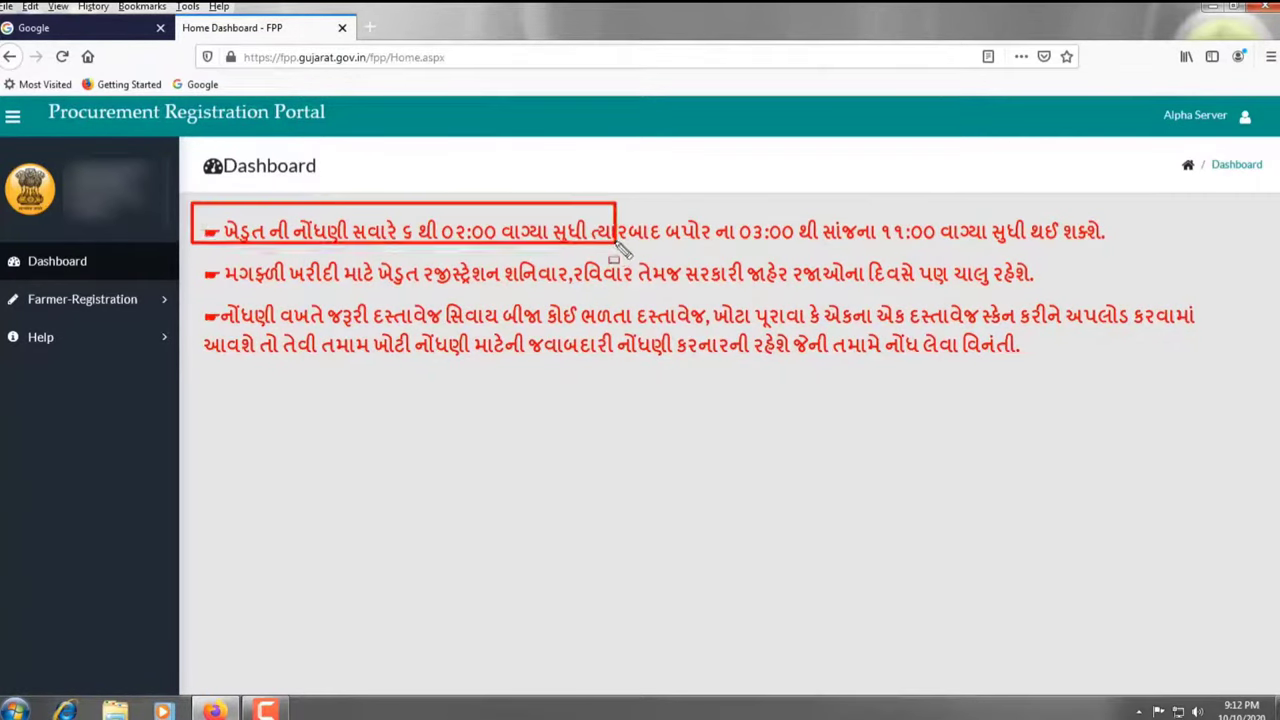
pyautogui.moveTo(670, 250); pyautogui.dragTo(1130, 260)
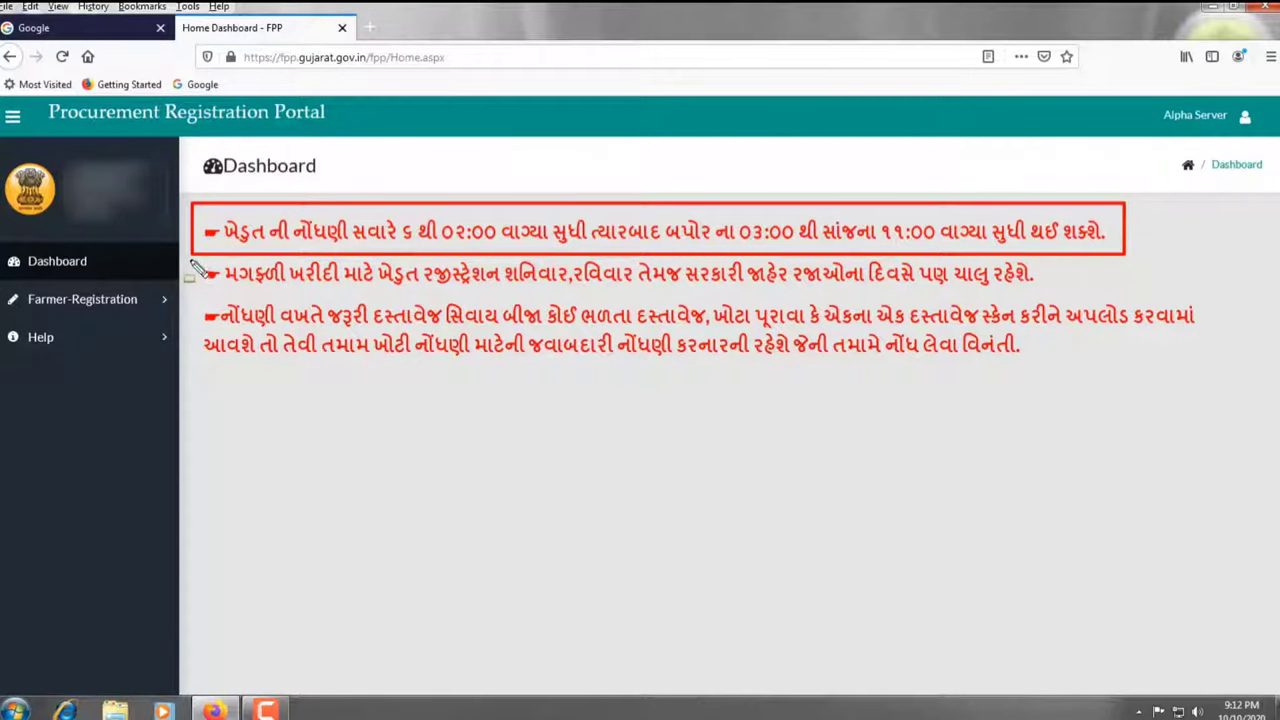
pyautogui.moveTo(190, 263)
pyautogui.mouseDown()
pyautogui.moveTo(530, 292)
pyautogui.moveTo(1030, 292)
pyautogui.mouseUp()
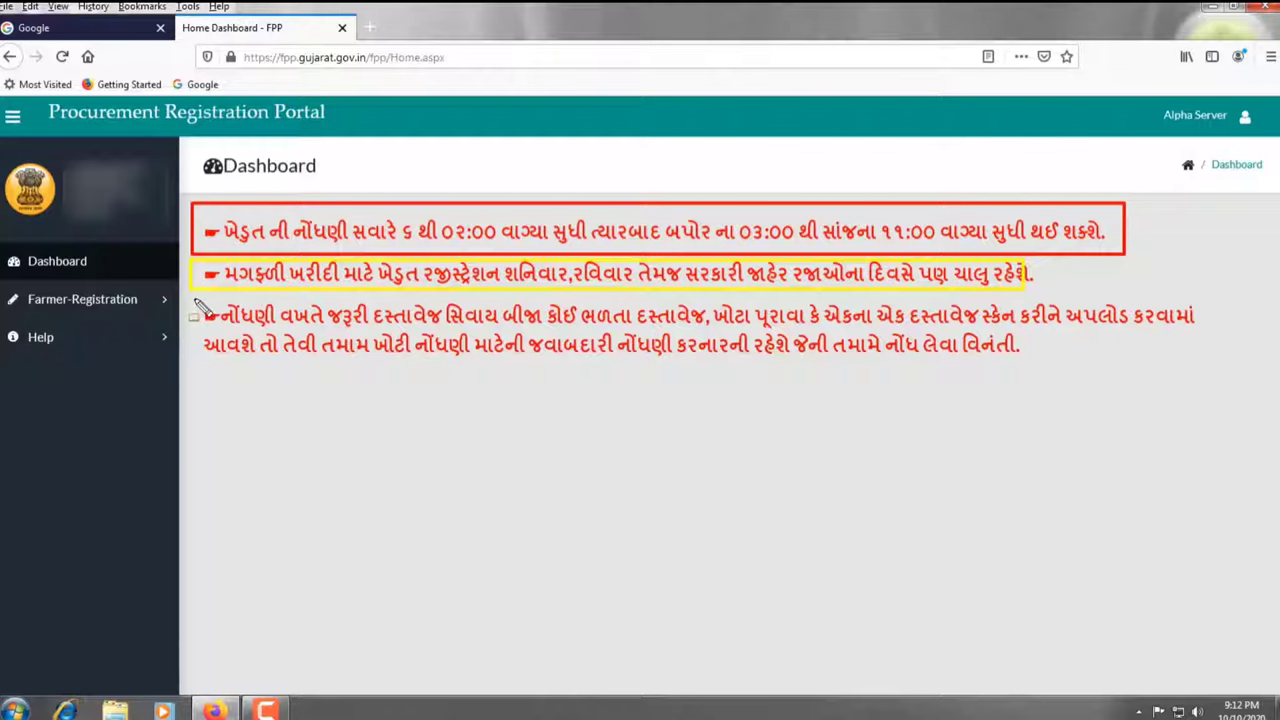
pyautogui.moveTo(195, 300)
pyautogui.mouseDown()
pyautogui.moveTo(400, 363)
pyautogui.moveTo(1255, 350)
pyautogui.moveTo(1245, 362)
pyautogui.mouseUp()
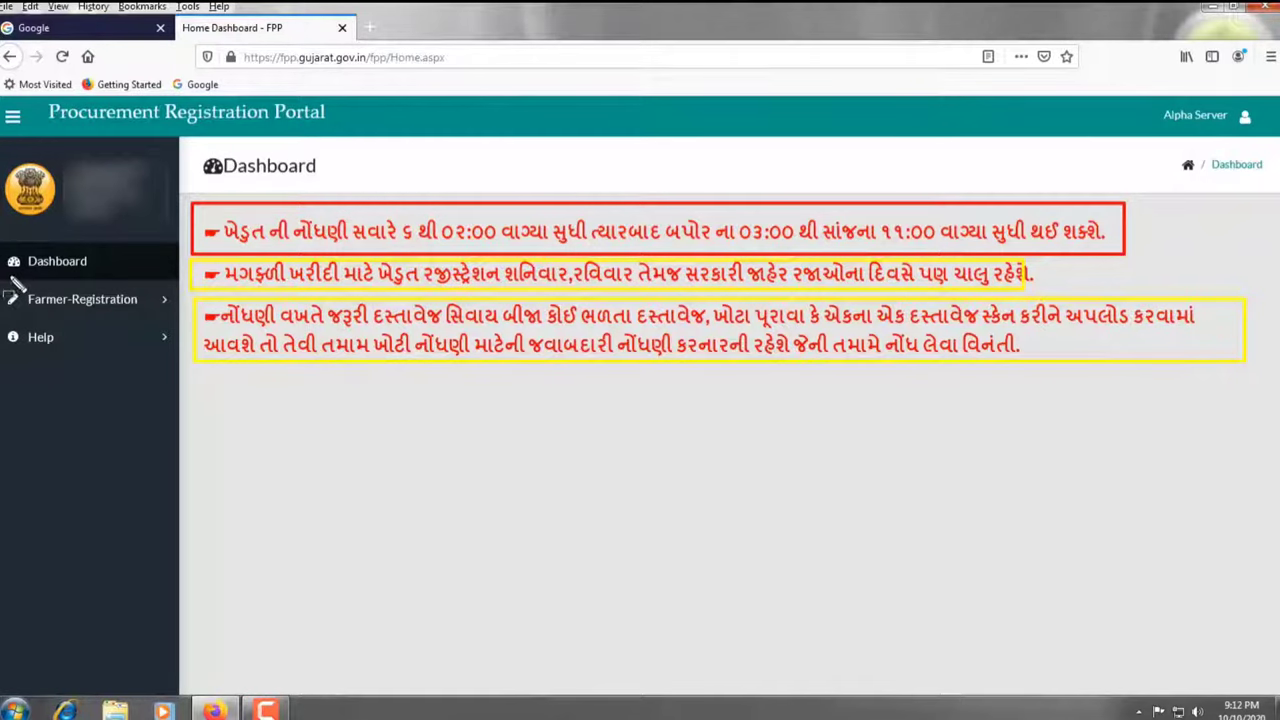
pyautogui.moveTo(5, 243); pyautogui.dragTo(128, 281)
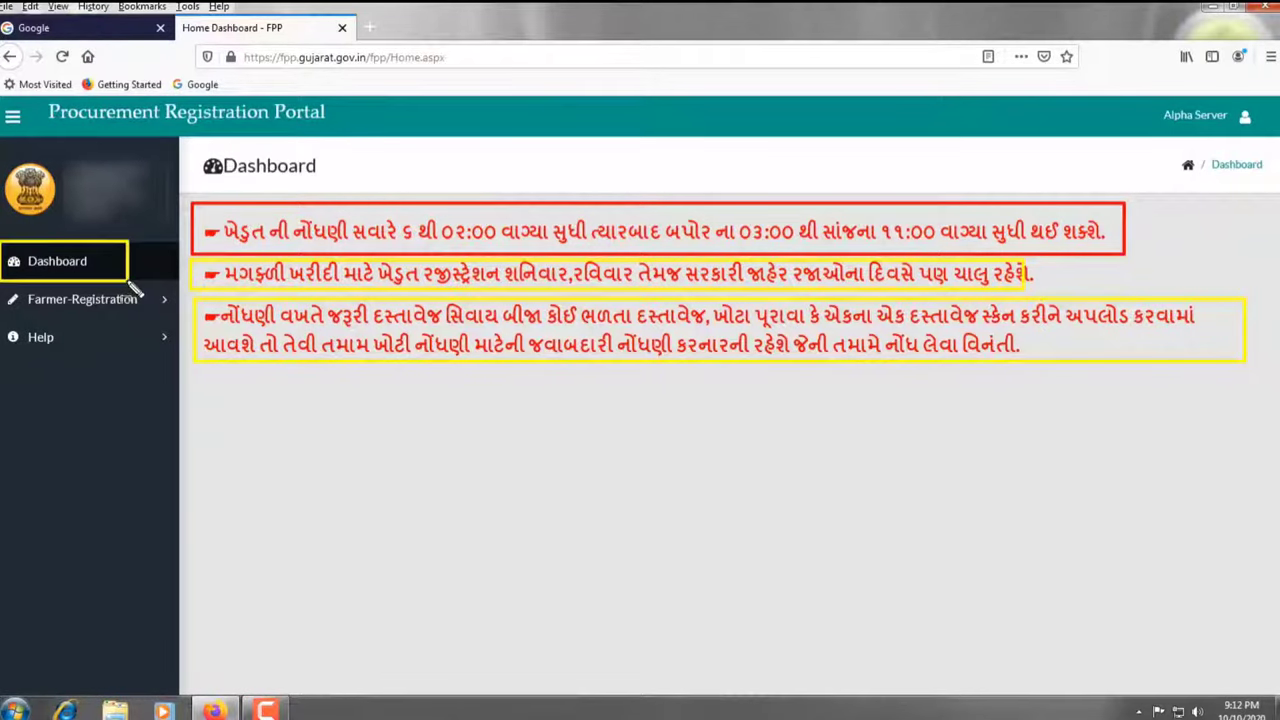
pyautogui.moveTo(3, 288); pyautogui.dragTo(170, 311)
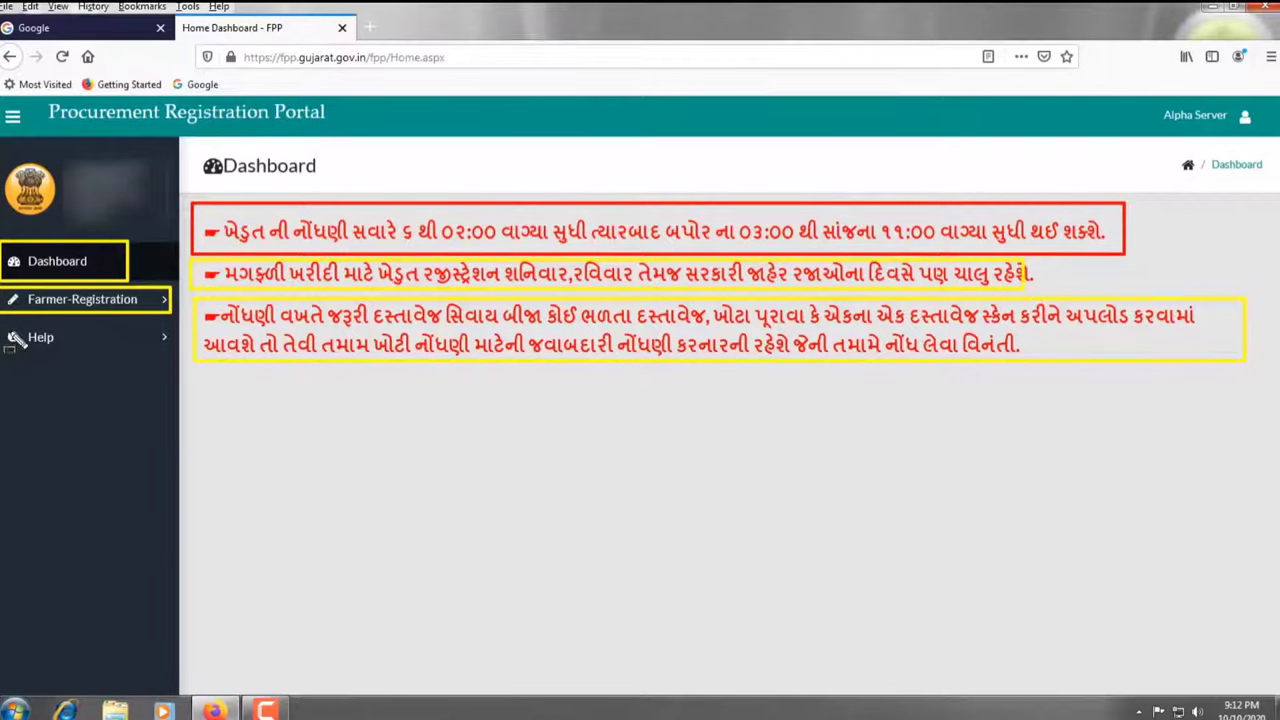
pyautogui.moveTo(2, 322); pyautogui.dragTo(168, 371)
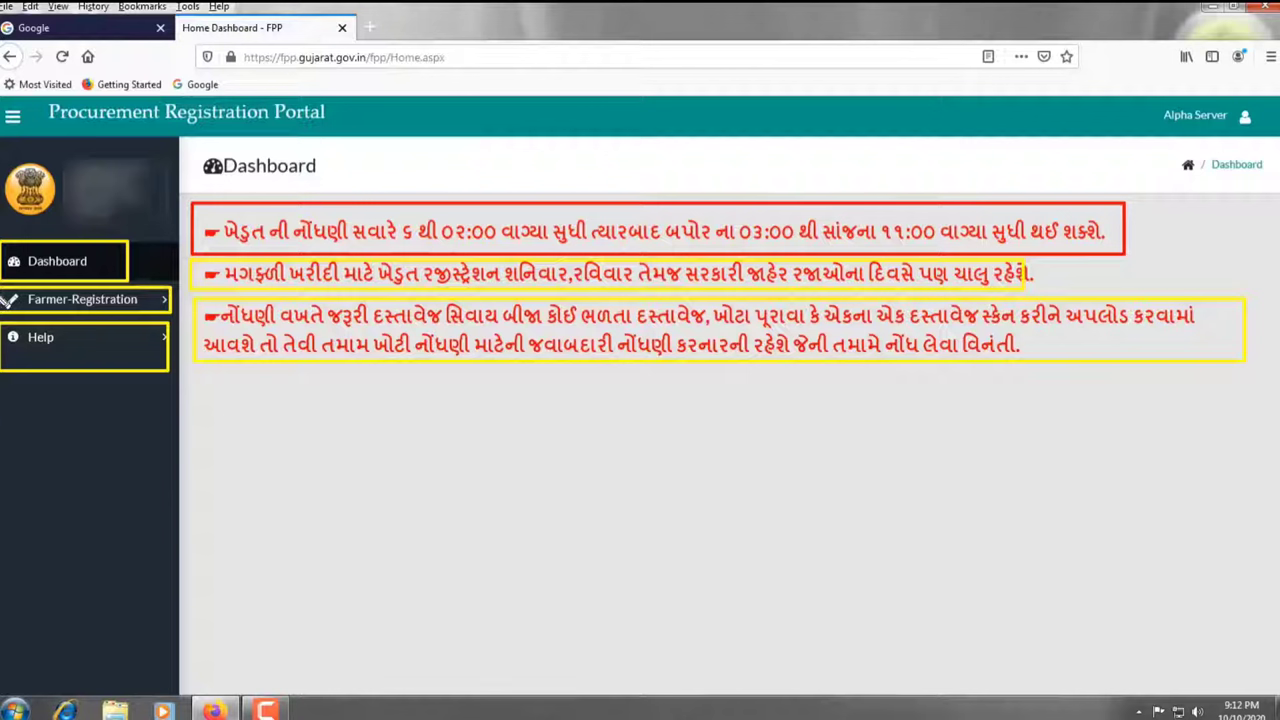
pyautogui.moveTo(2, 290)
pyautogui.mouseDown()
pyautogui.moveTo(100, 318)
pyautogui.moveTo(176, 316)
pyautogui.mouseUp()
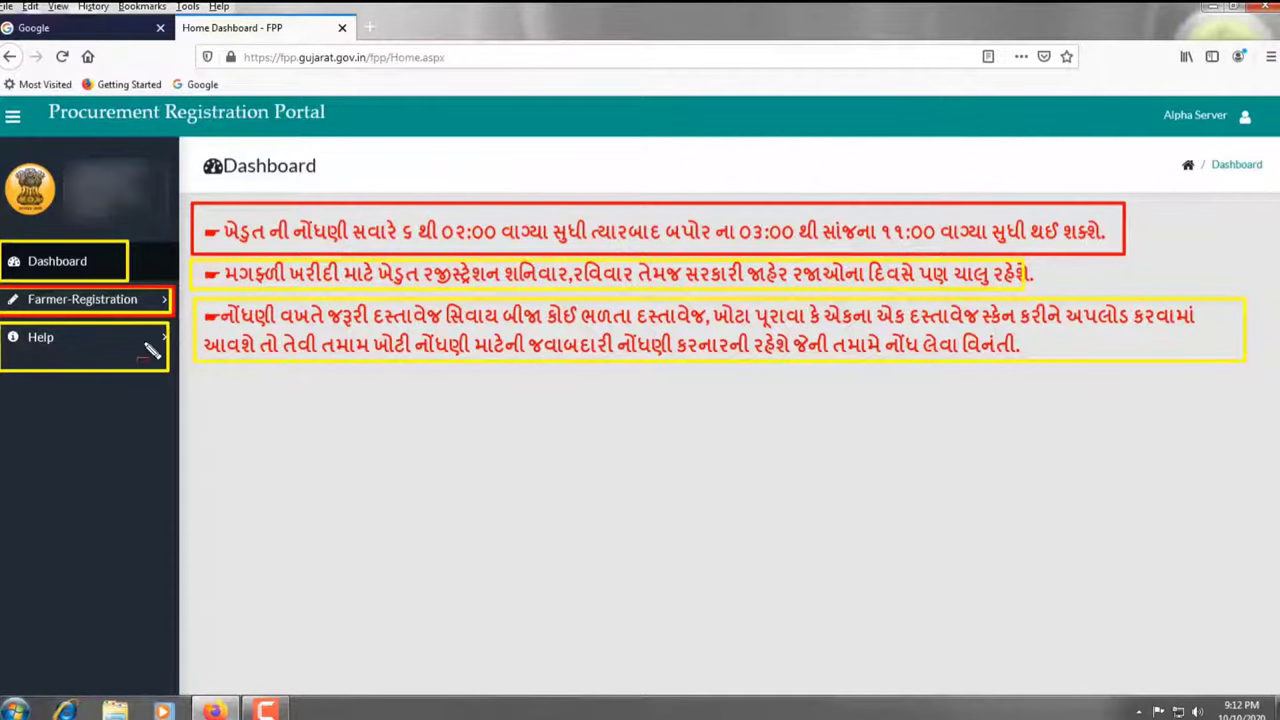
pyautogui.press('Escape')
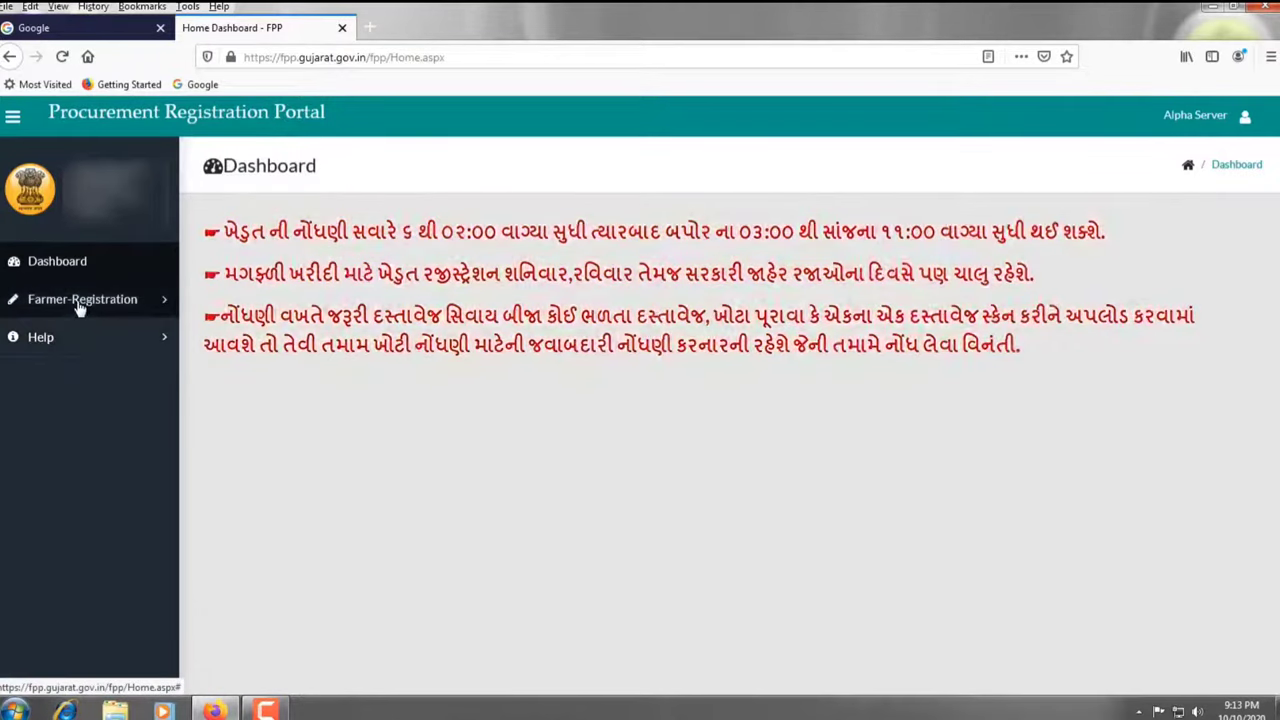
# Open the Data Entry page under Farmer-Registration
pyautogui.click(78, 302)
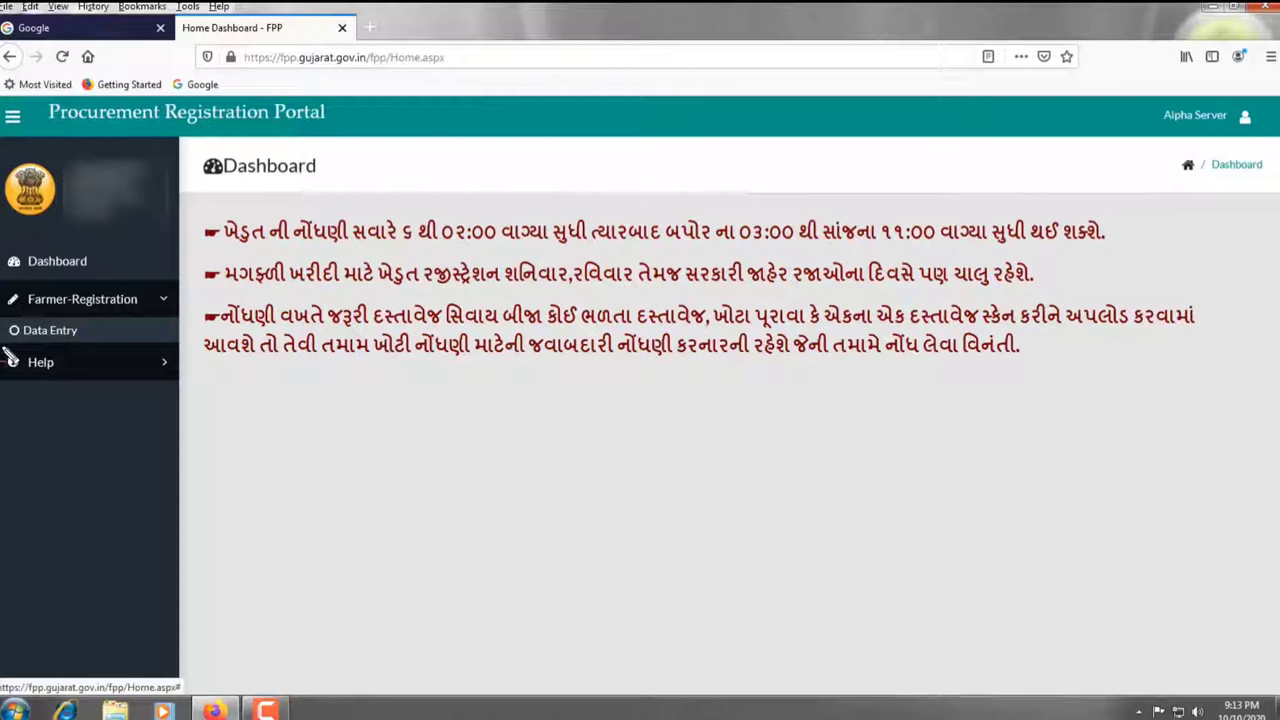
pyautogui.moveTo(4, 318)
pyautogui.mouseDown()
pyautogui.moveTo(78, 346)
pyautogui.moveTo(170, 350)
pyautogui.mouseUp()
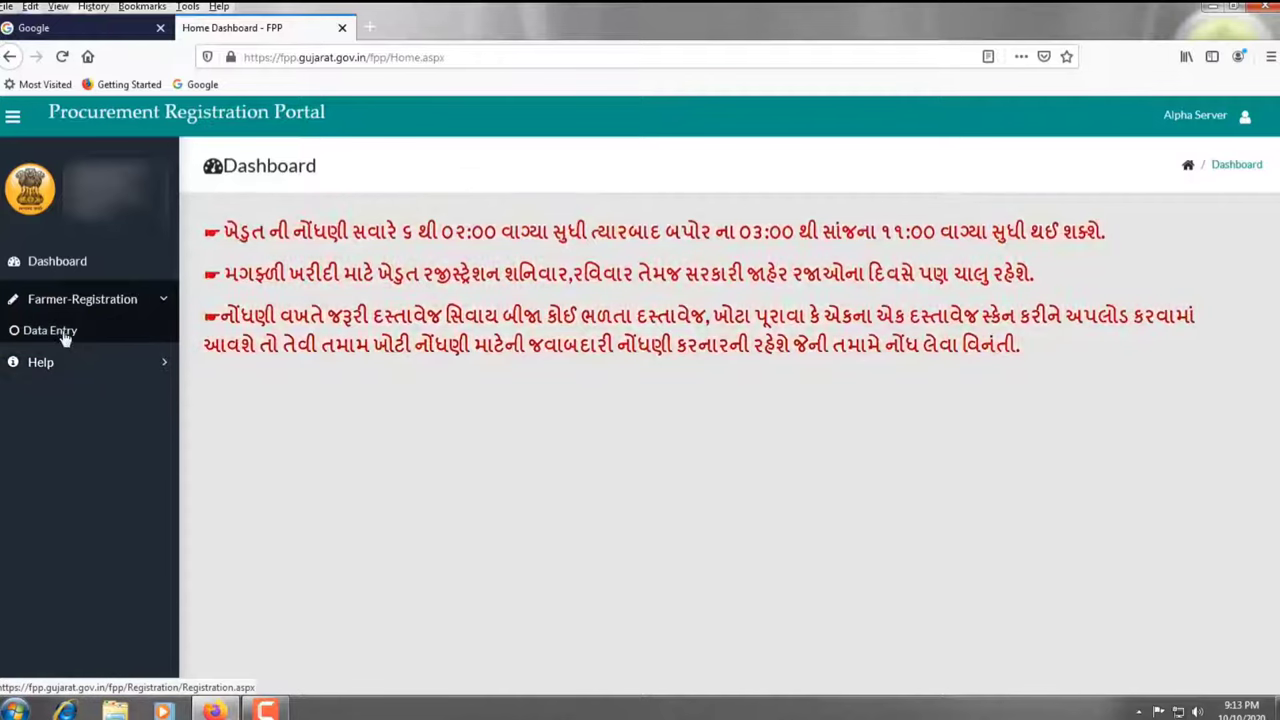
pyautogui.click(60, 332)
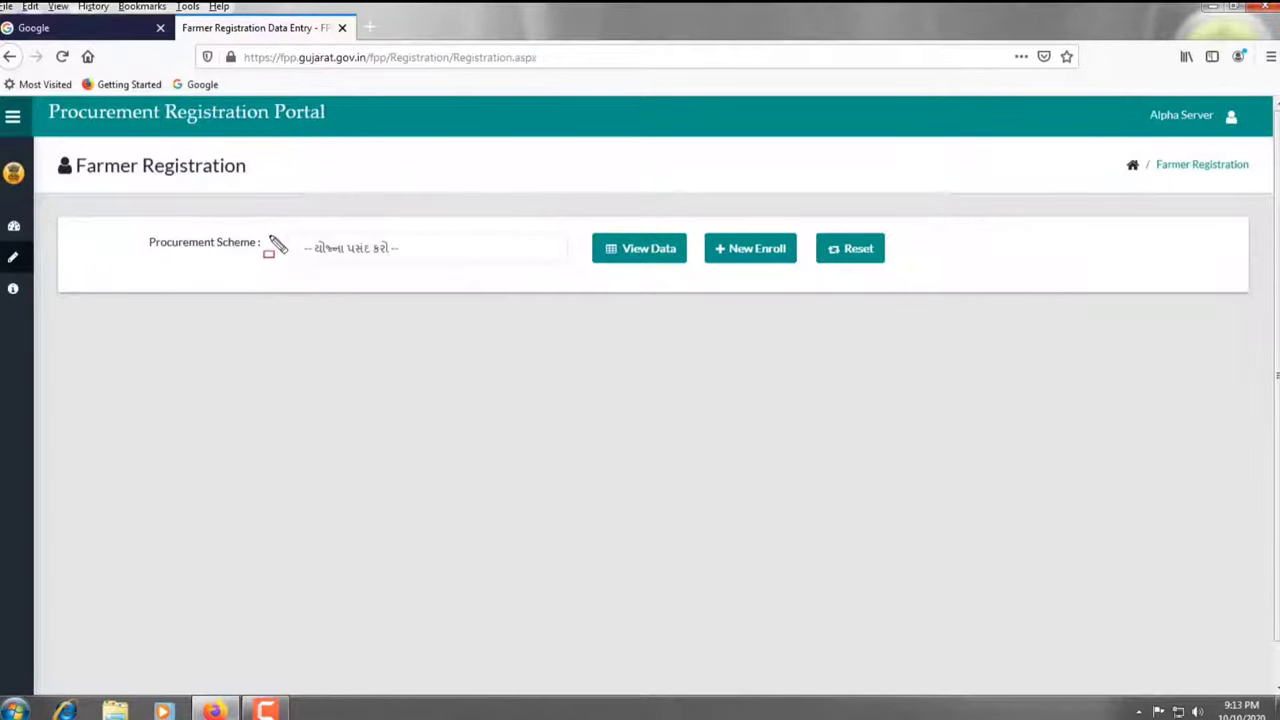
# Select procurement scheme 9039 (groundnut MSP) and start a New Enroll
pyautogui.moveTo(280, 231)
pyautogui.mouseDown()
pyautogui.moveTo(343, 271)
pyautogui.moveTo(571, 269)
pyautogui.mouseUp()
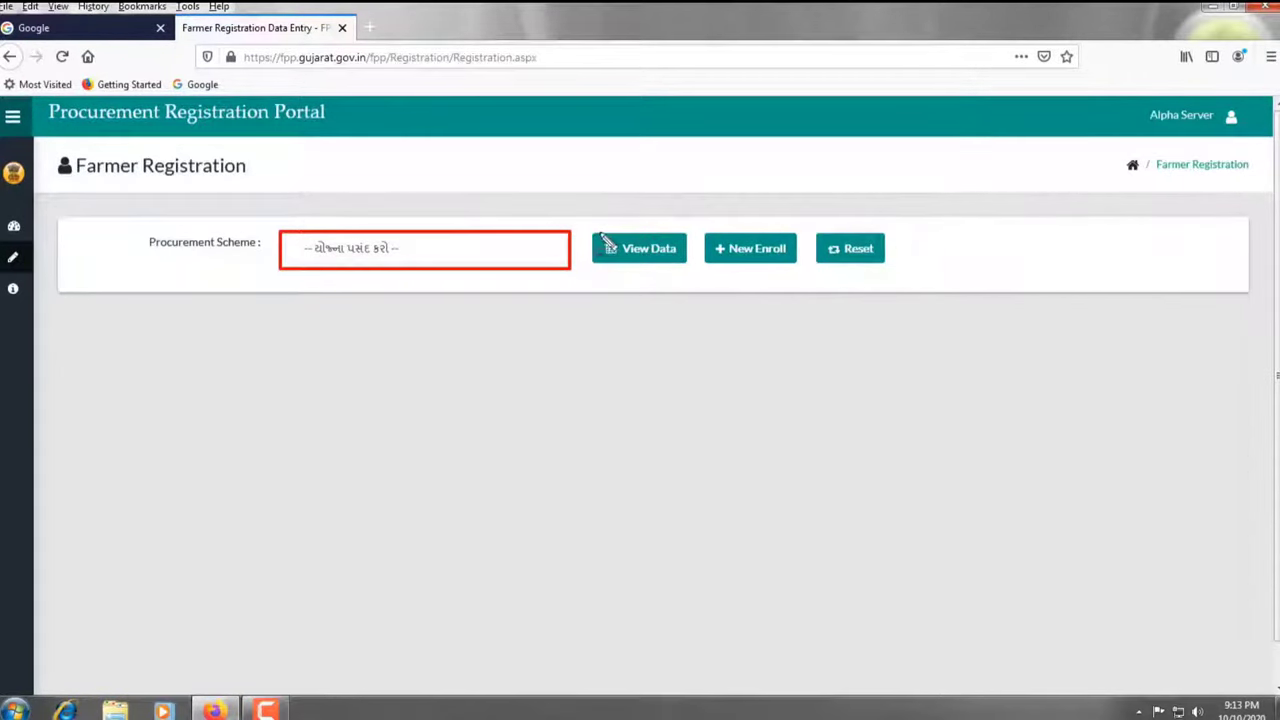
pyautogui.moveTo(588, 229)
pyautogui.mouseDown()
pyautogui.moveTo(618, 255)
pyautogui.moveTo(802, 271)
pyautogui.mouseUp()
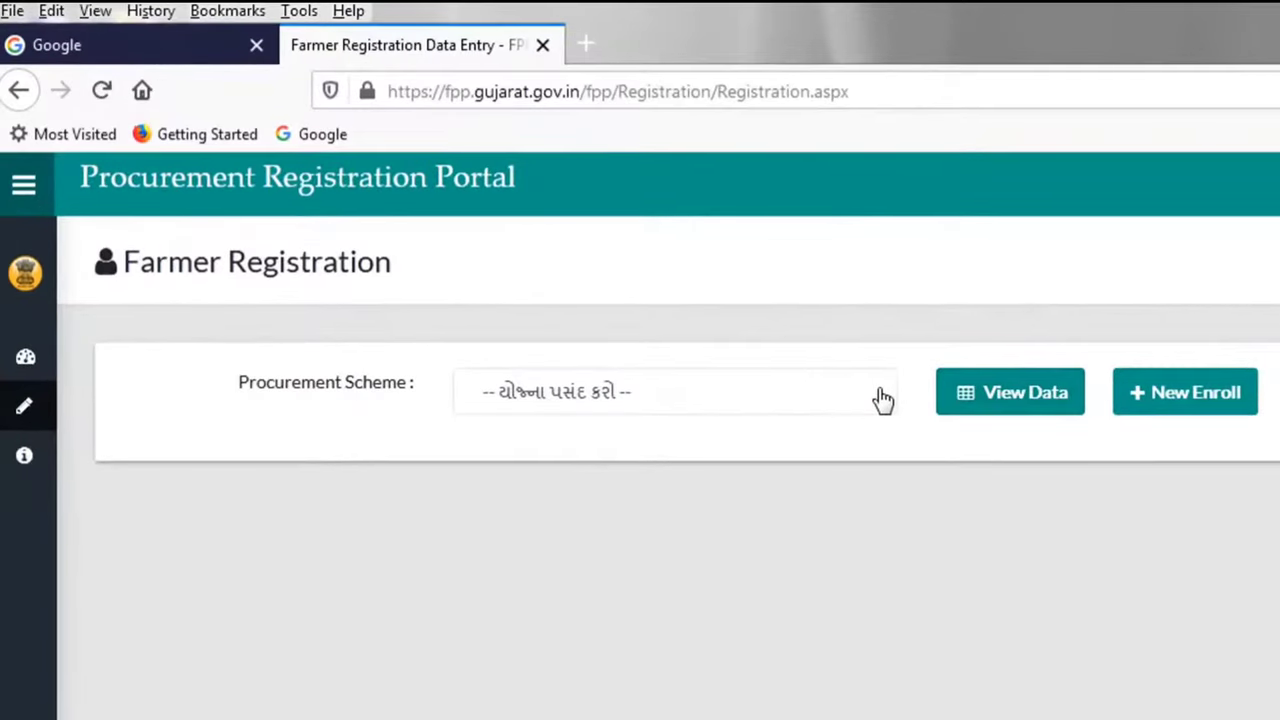
pyautogui.click(883, 399)
pyautogui.click(640, 462)
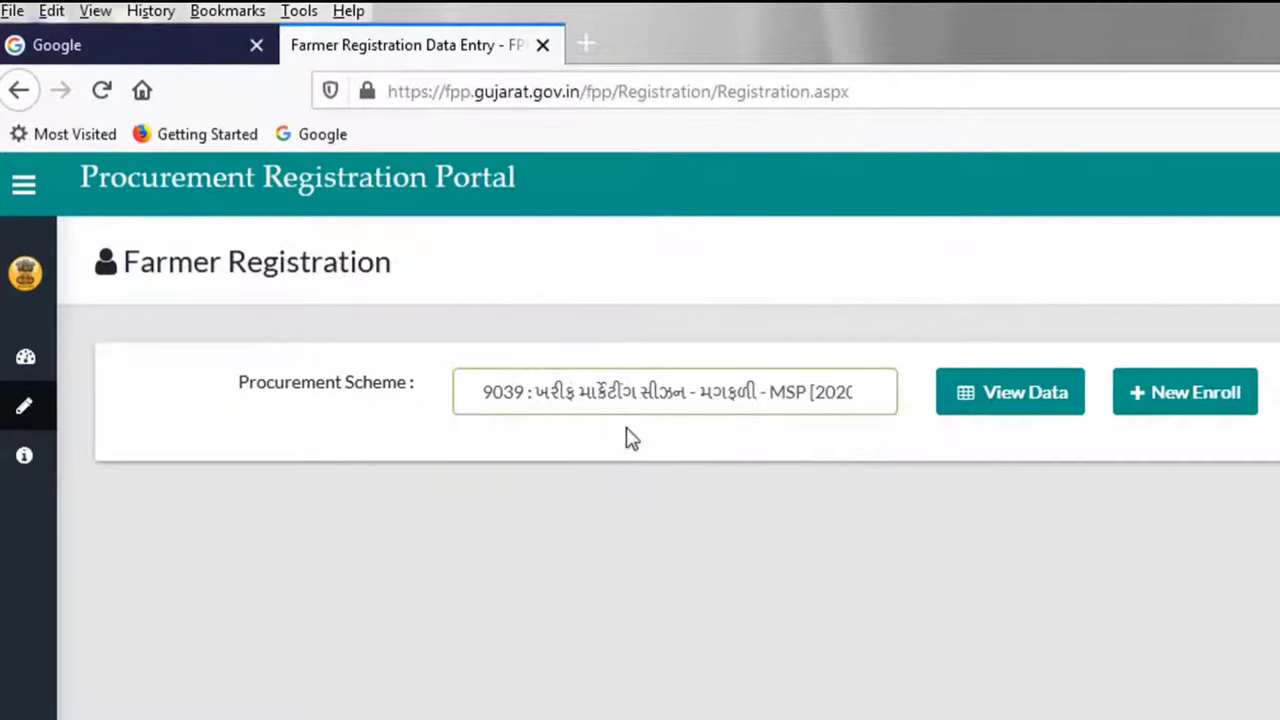
pyautogui.click(1189, 406)
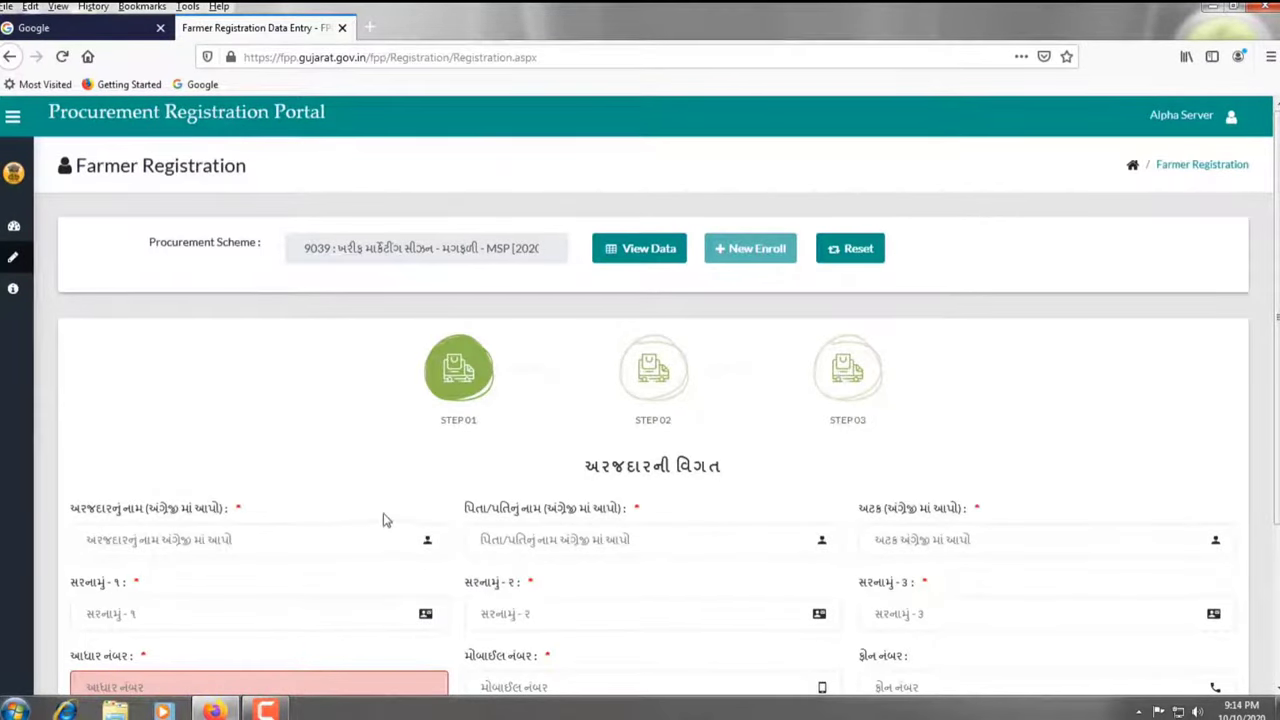
pyautogui.scroll(-3, 386, 415)
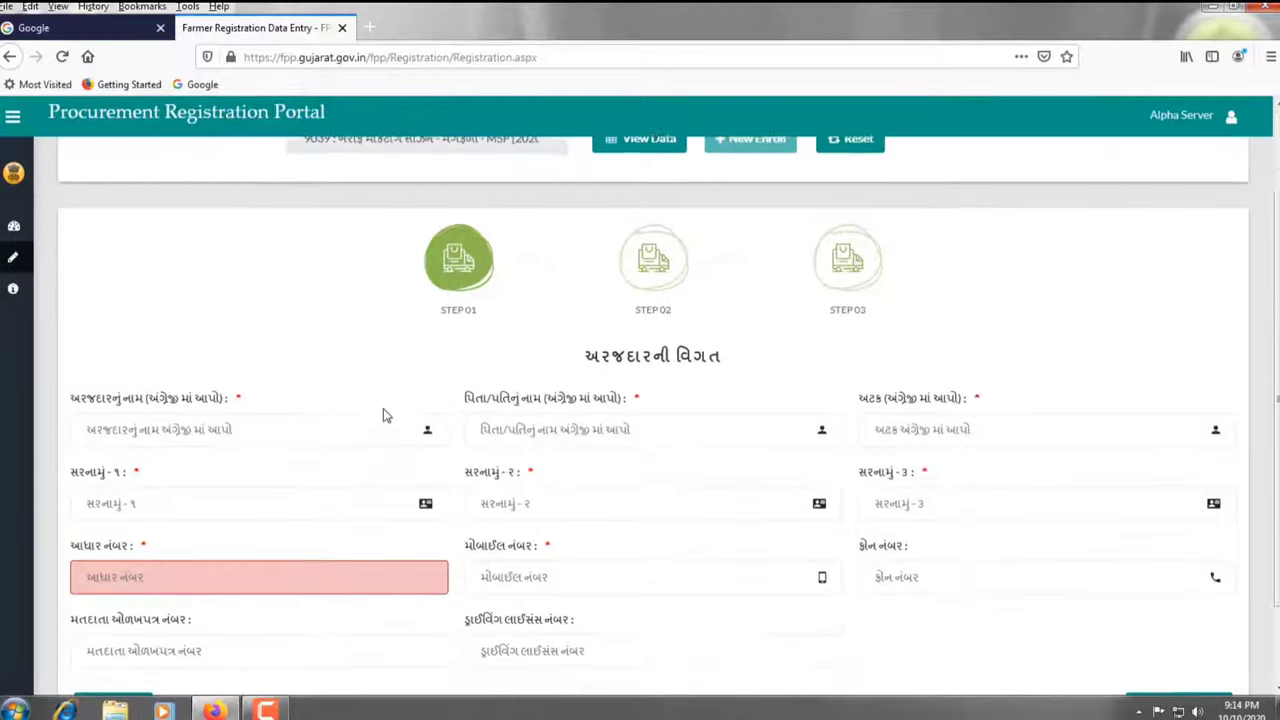
pyautogui.scroll(-1, 386, 415)
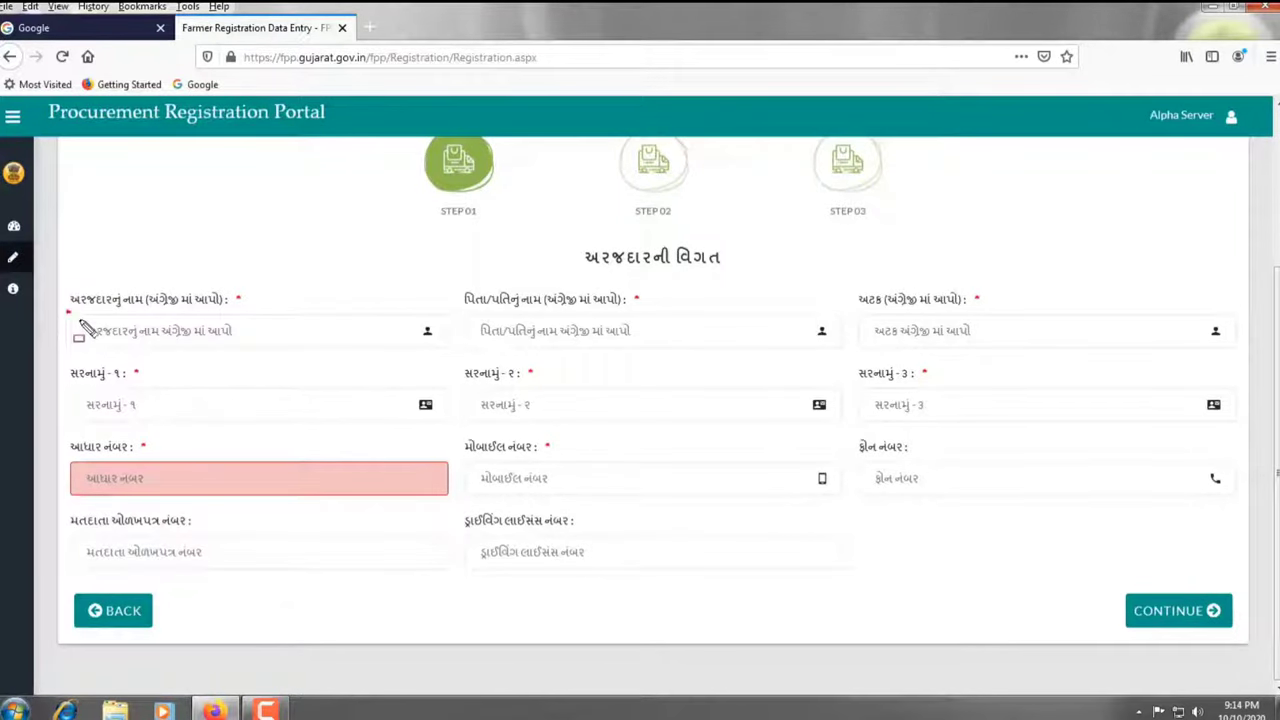
pyautogui.moveTo(67, 313)
pyautogui.mouseDown()
pyautogui.moveTo(145, 352)
pyautogui.moveTo(452, 354)
pyautogui.mouseUp()
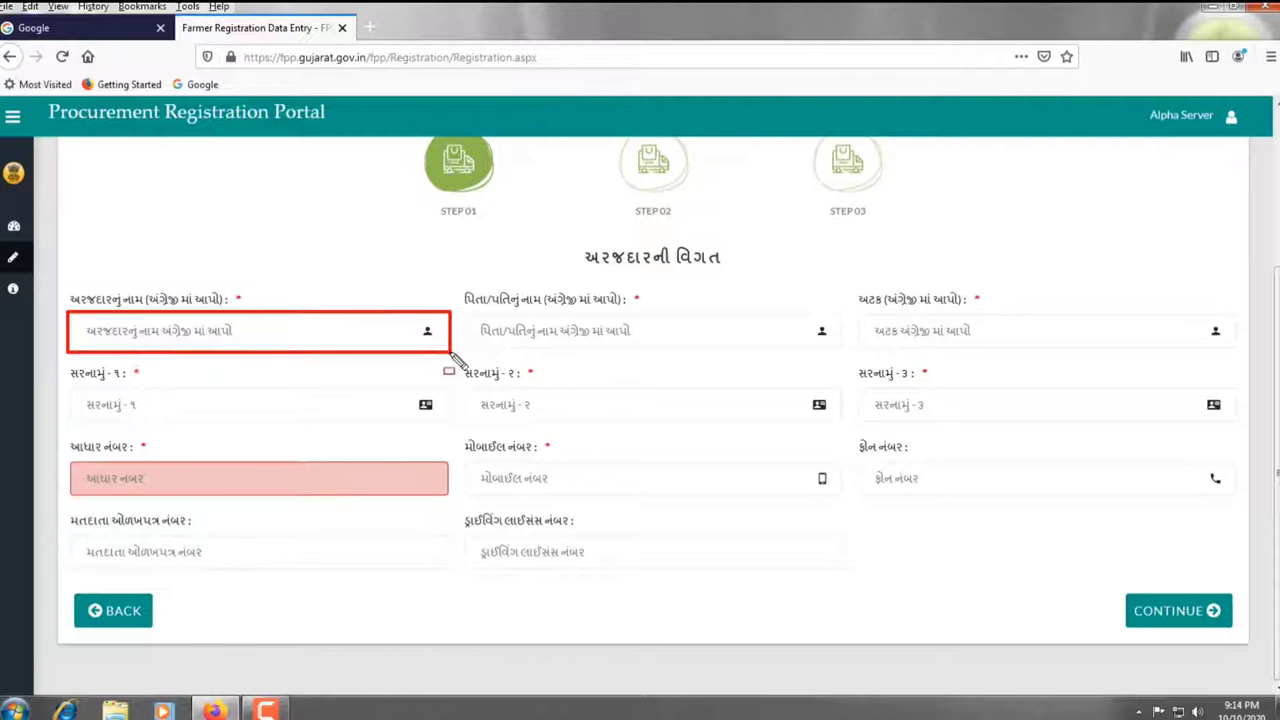
pyautogui.moveTo(461, 308)
pyautogui.mouseDown()
pyautogui.moveTo(678, 356)
pyautogui.moveTo(838, 356)
pyautogui.mouseUp()
pyautogui.moveTo(860, 310)
pyautogui.mouseDown()
pyautogui.moveTo(870, 342)
pyautogui.moveTo(1240, 358)
pyautogui.mouseUp()
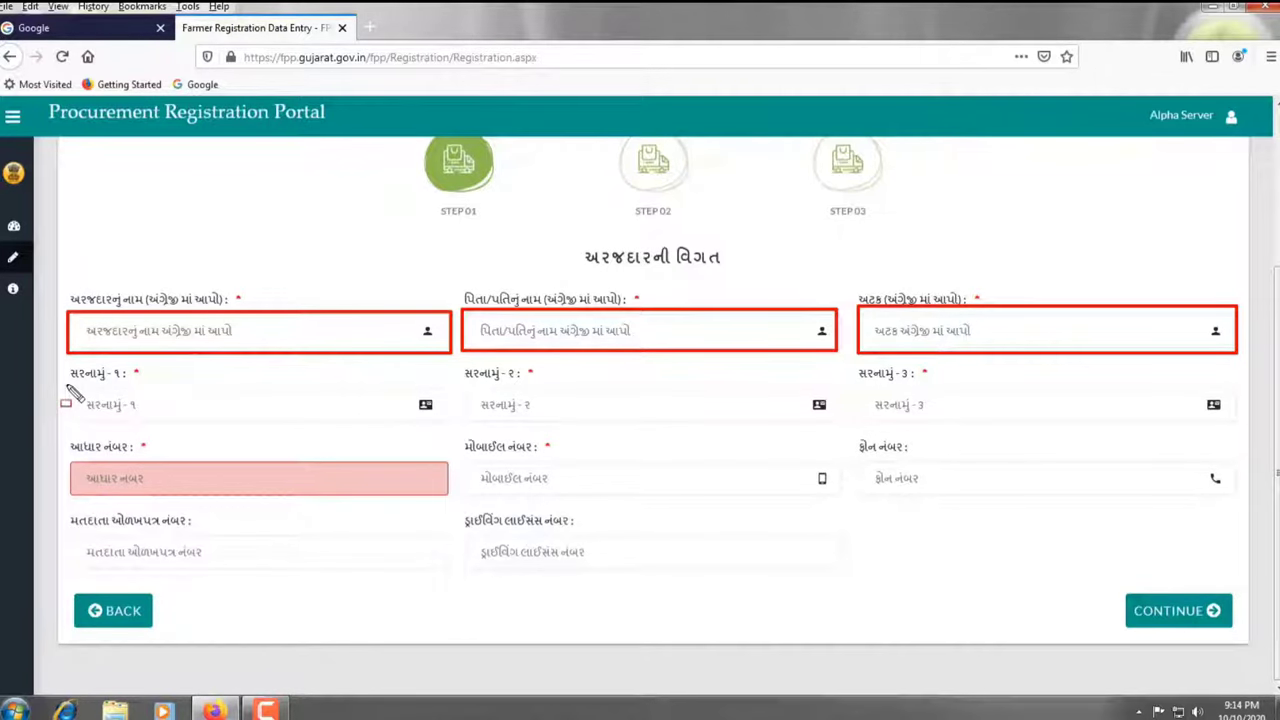
pyautogui.moveTo(68, 385)
pyautogui.mouseDown()
pyautogui.moveTo(150, 420)
pyautogui.moveTo(452, 428)
pyautogui.mouseUp()
pyautogui.moveTo(466, 384)
pyautogui.mouseDown()
pyautogui.moveTo(632, 418)
pyautogui.moveTo(850, 428)
pyautogui.mouseUp()
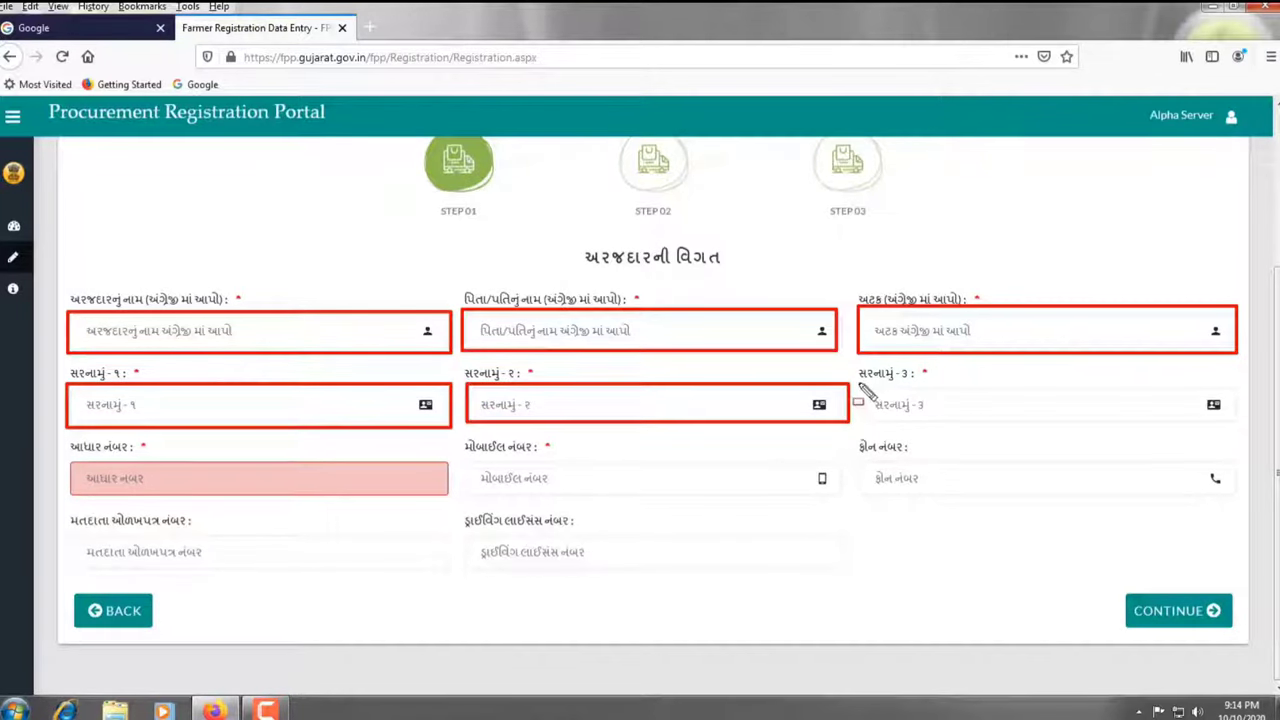
pyautogui.moveTo(858, 384)
pyautogui.mouseDown()
pyautogui.moveTo(995, 423)
pyautogui.moveTo(1238, 418)
pyautogui.moveTo(1240, 430)
pyautogui.mouseUp()
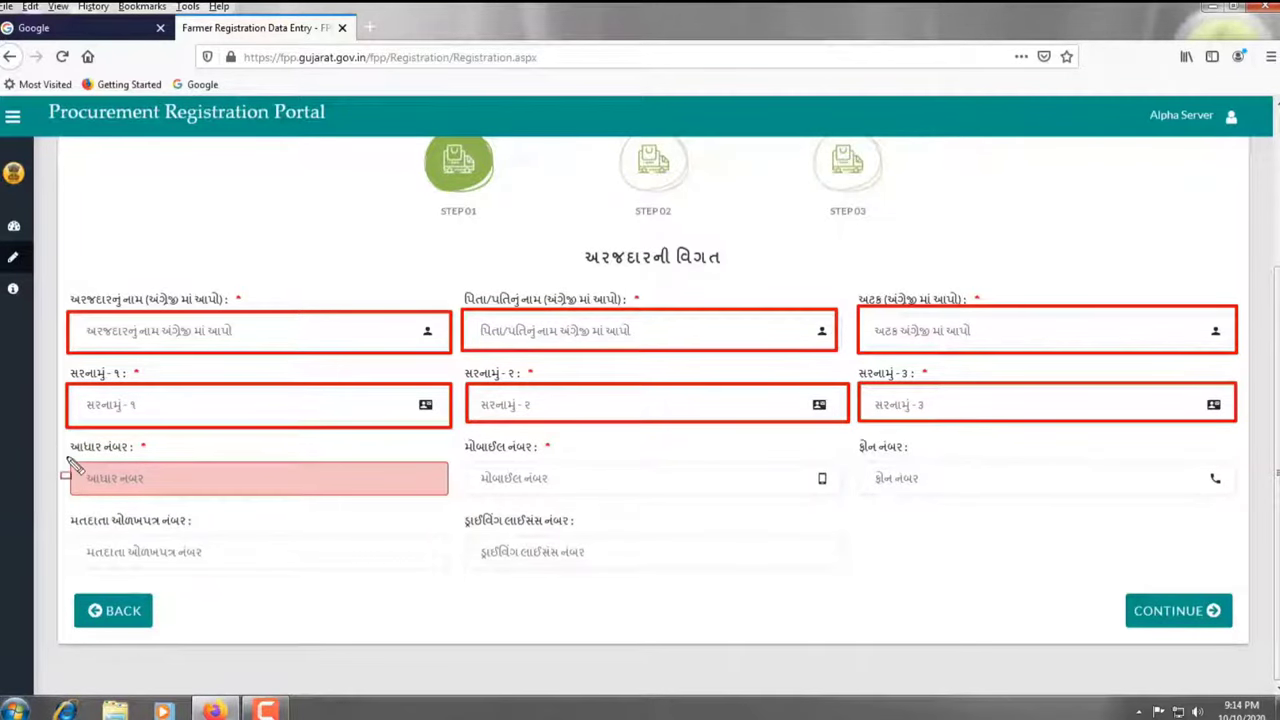
pyautogui.moveTo(69, 459)
pyautogui.mouseDown()
pyautogui.moveTo(290, 500)
pyautogui.moveTo(1188, 505)
pyautogui.mouseUp()
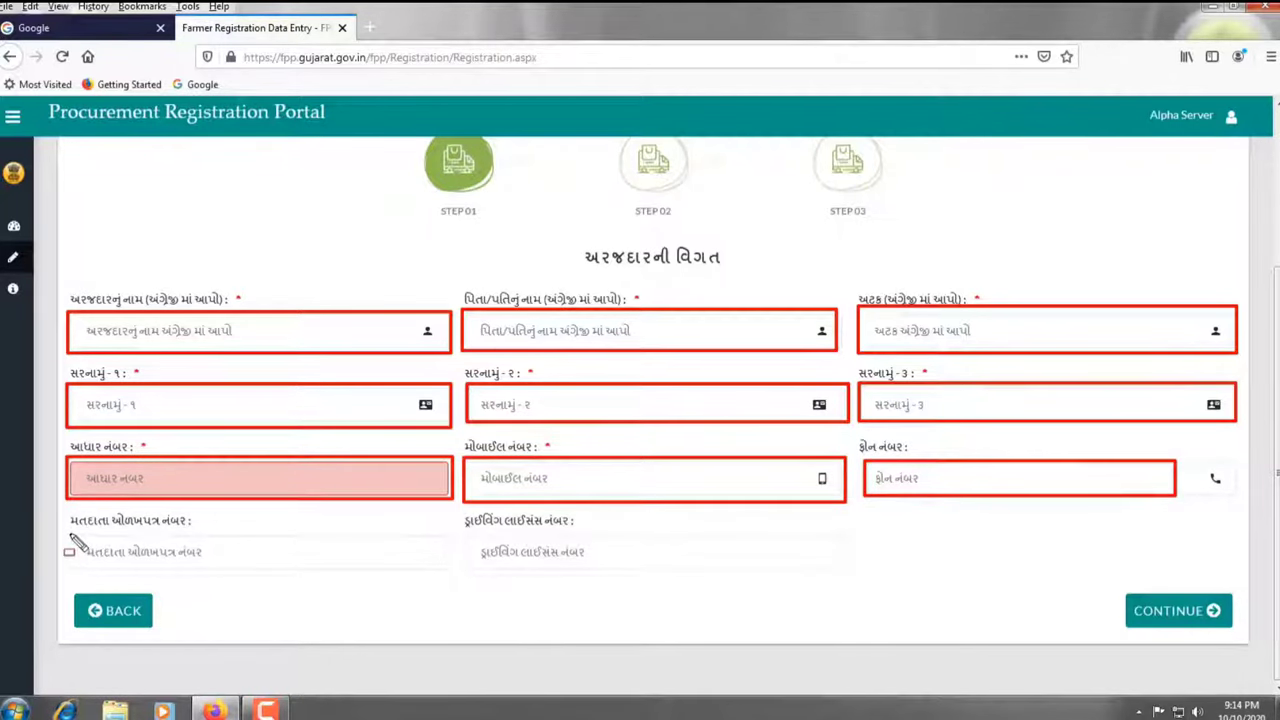
pyautogui.moveTo(68, 534)
pyautogui.mouseDown()
pyautogui.moveTo(170, 566)
pyautogui.moveTo(411, 568)
pyautogui.mouseUp()
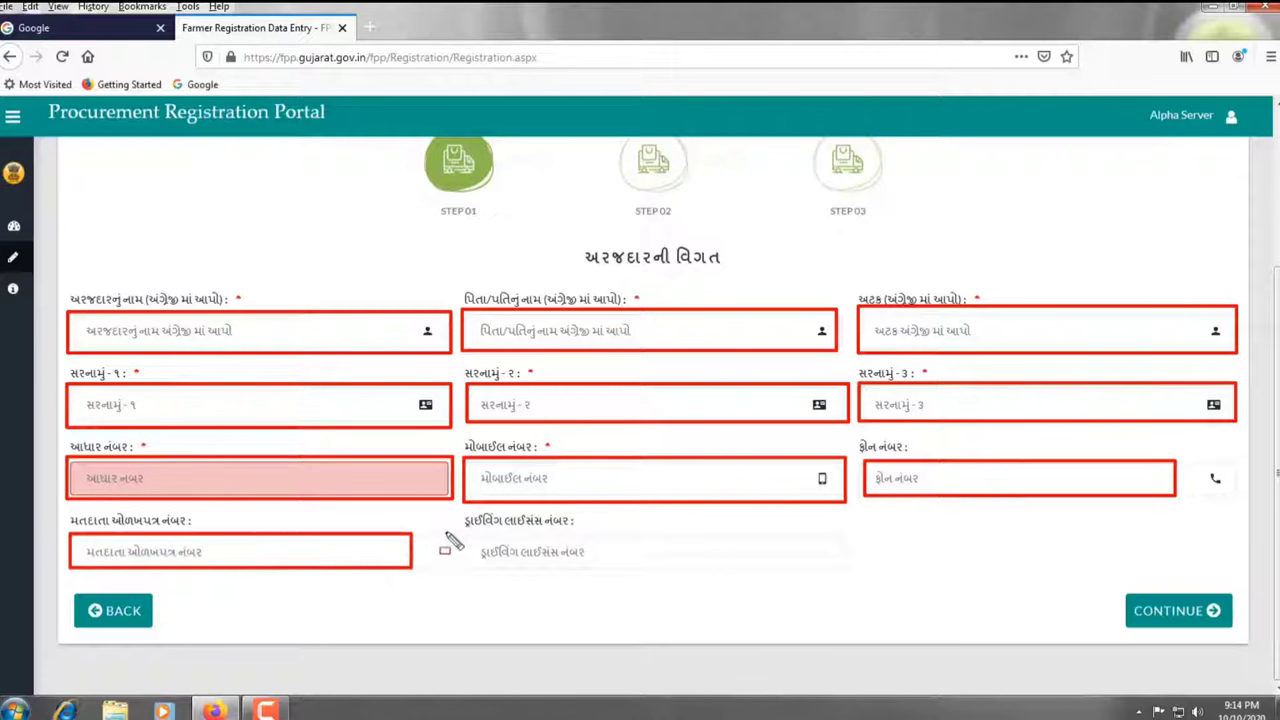
pyautogui.moveTo(466, 531)
pyautogui.mouseDown()
pyautogui.moveTo(530, 575)
pyautogui.moveTo(848, 568)
pyautogui.mouseUp()
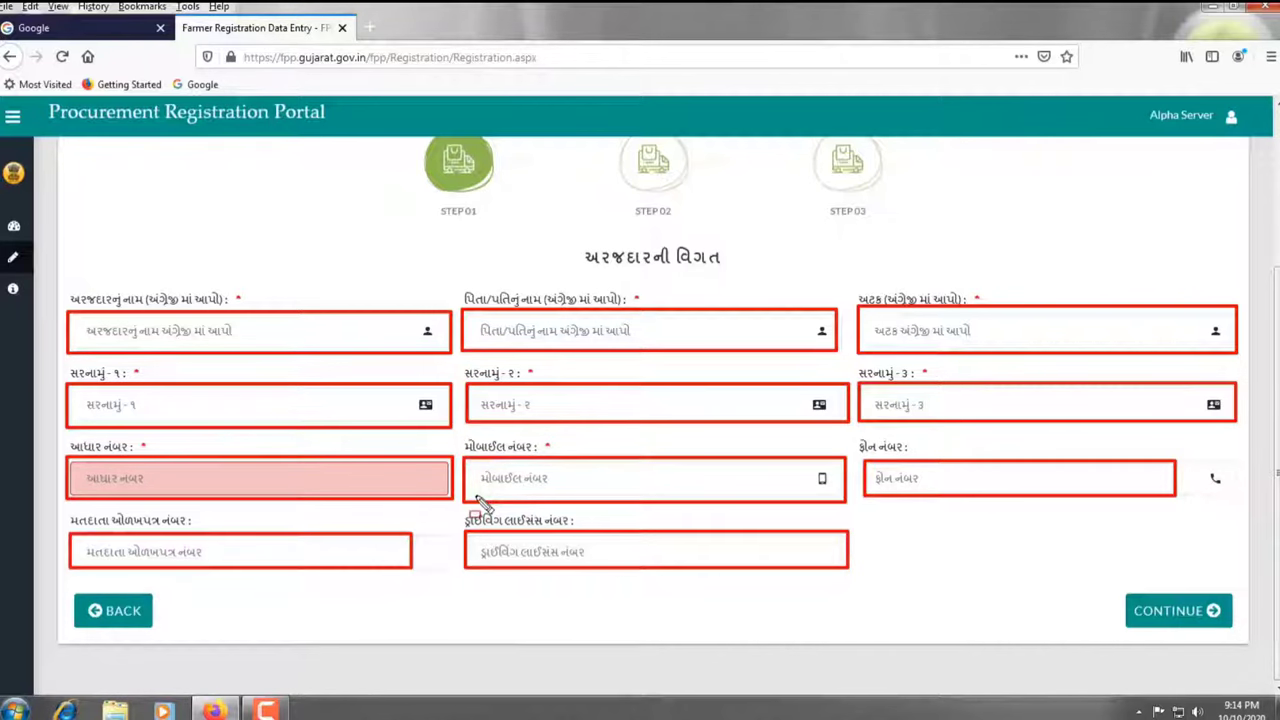
pyautogui.press('Escape')
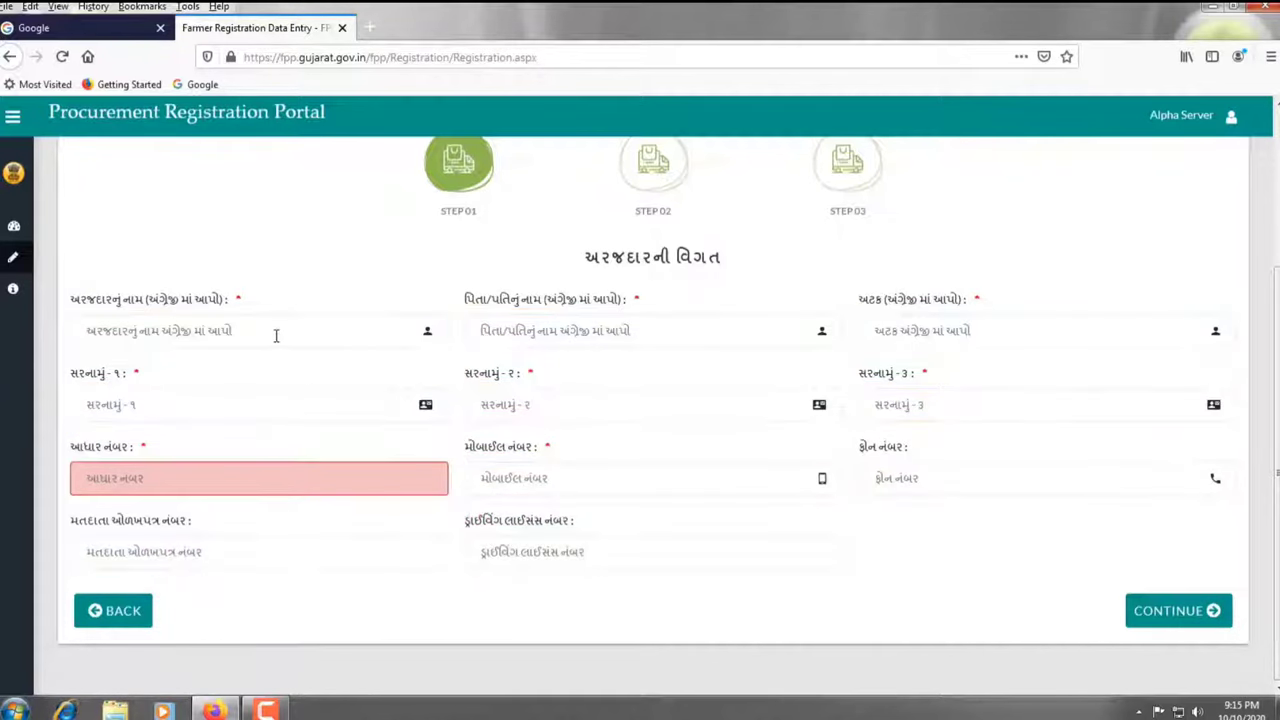
# Enter the applicant's names, address lines 'atavara', 'road near bu' and a third line, plus the Aadhaar number
pyautogui.click(275, 333)
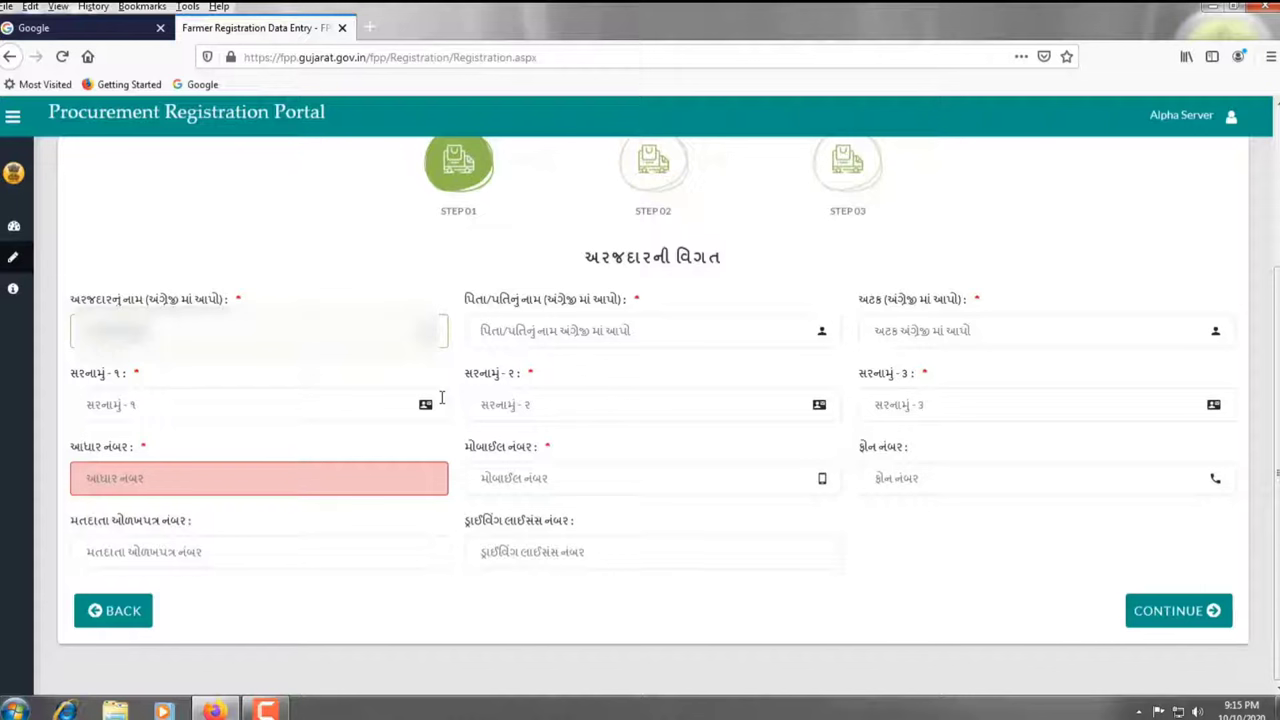
pyautogui.press('Tab')
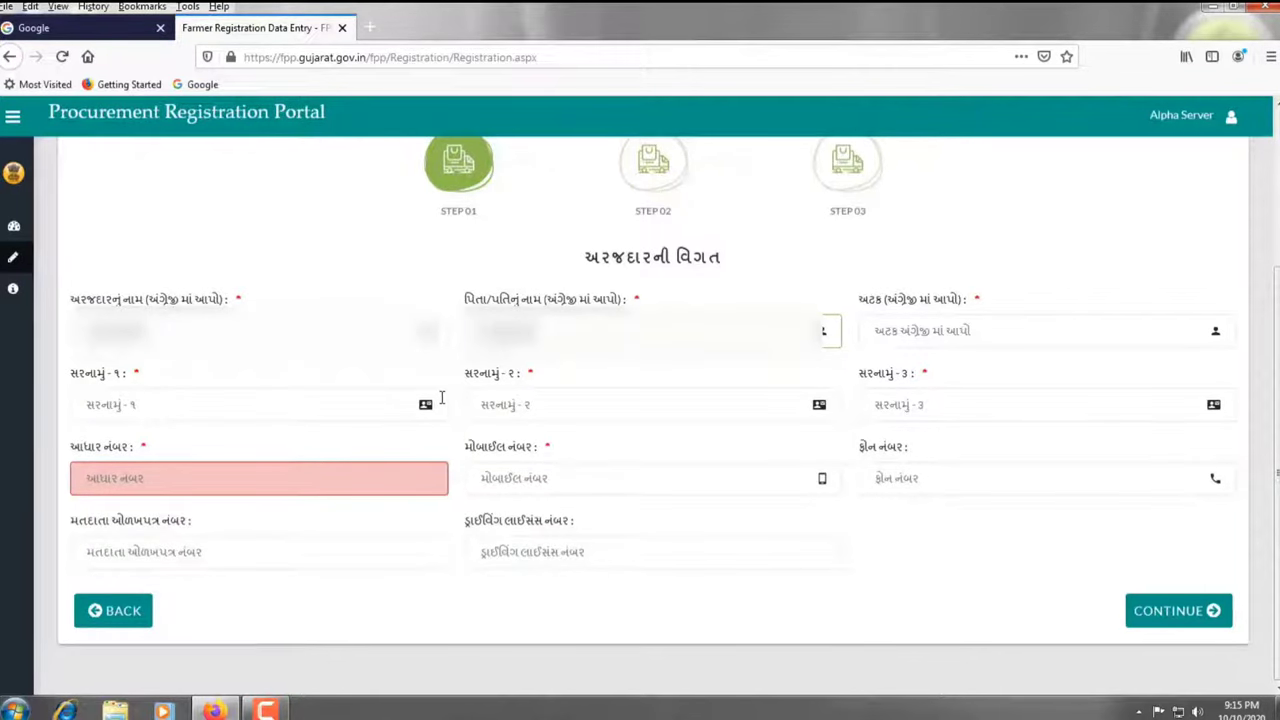
pyautogui.press('Tab')
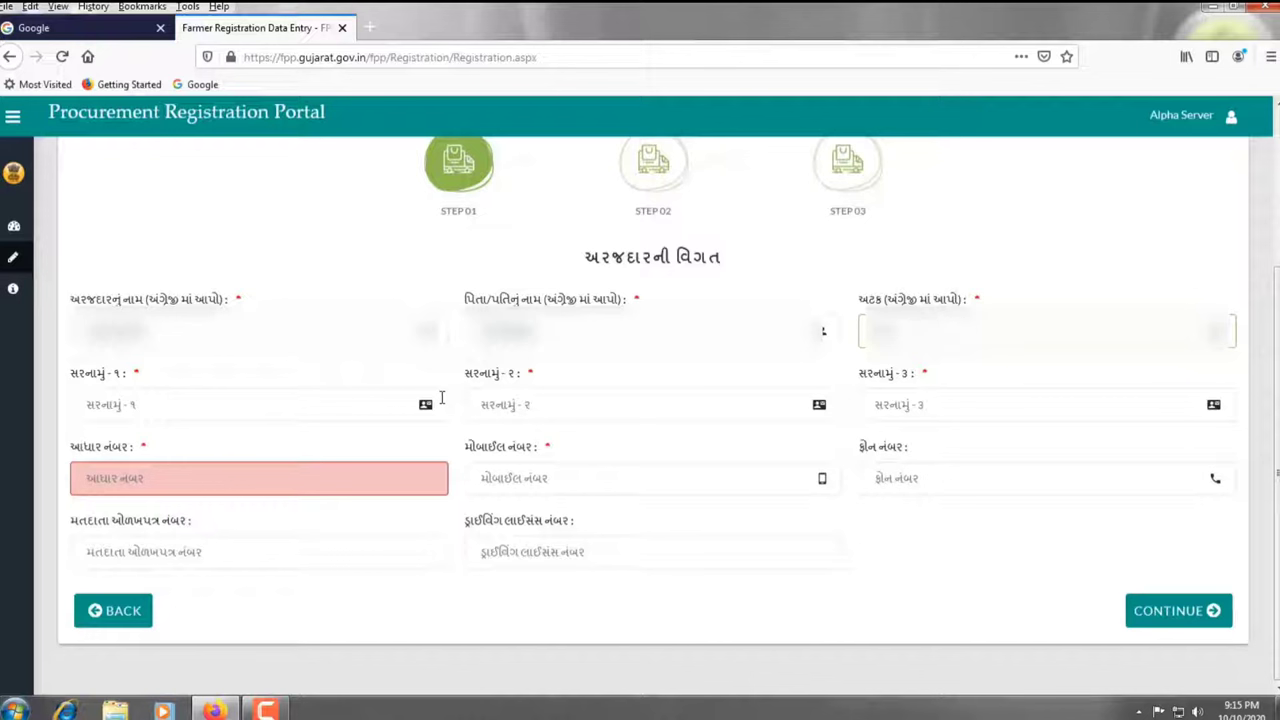
pyautogui.press('Tab')
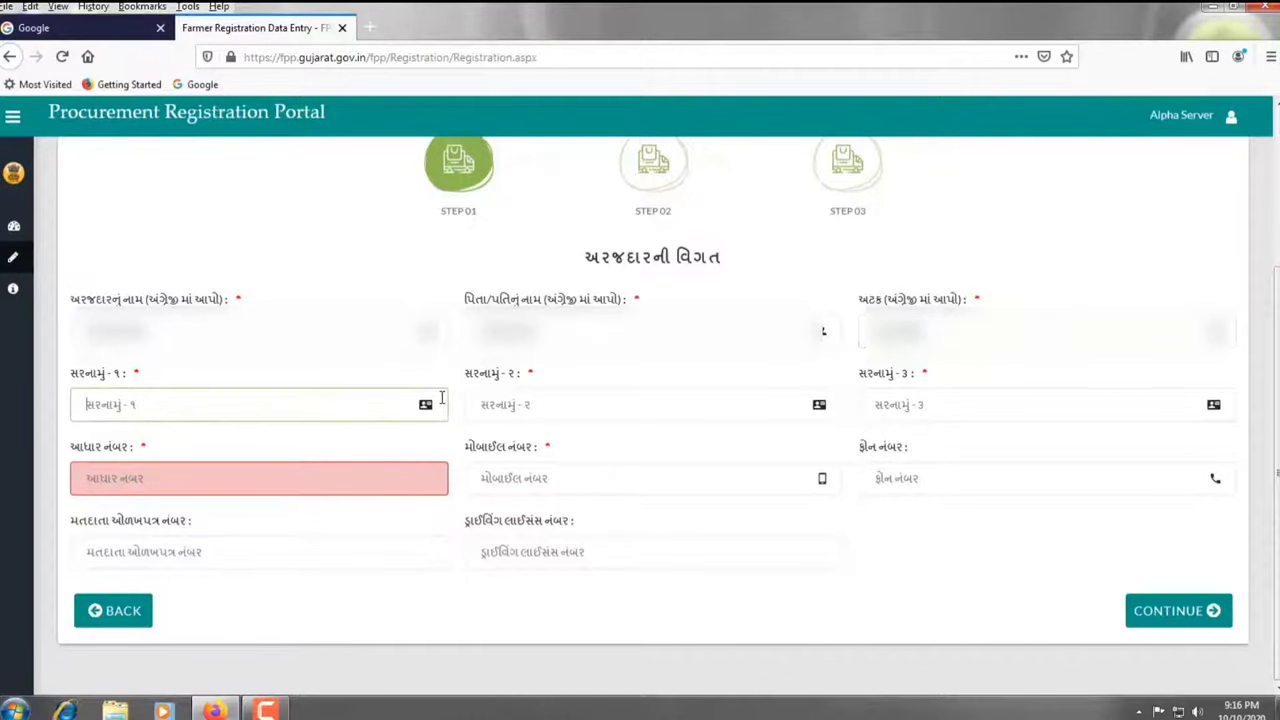
pyautogui.write('at')
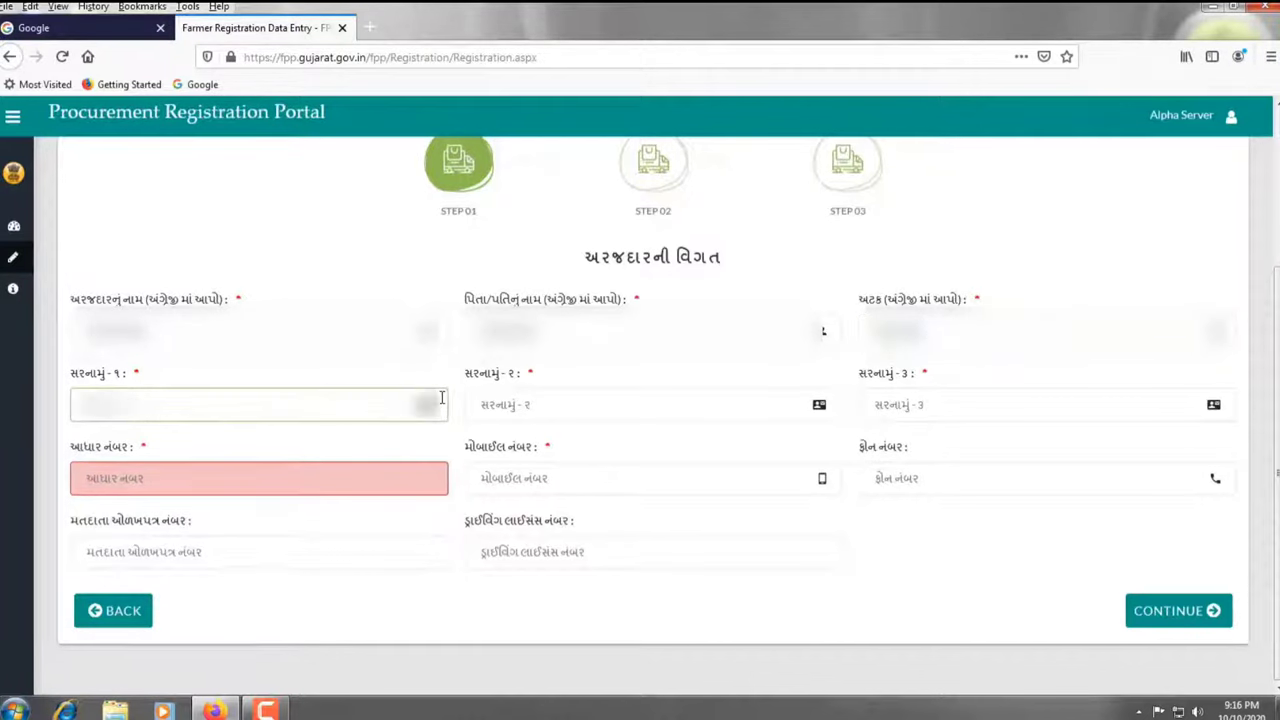
pyautogui.write('avar')
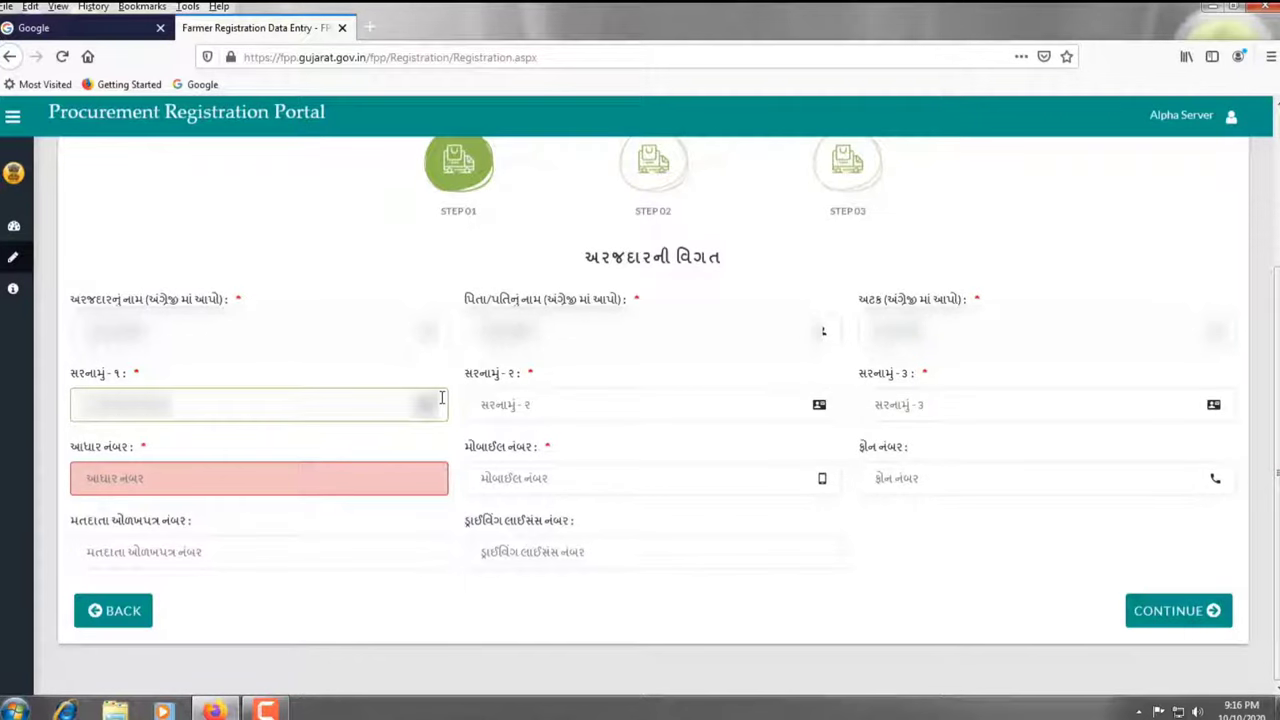
pyautogui.write('a')
pyautogui.press('Tab')
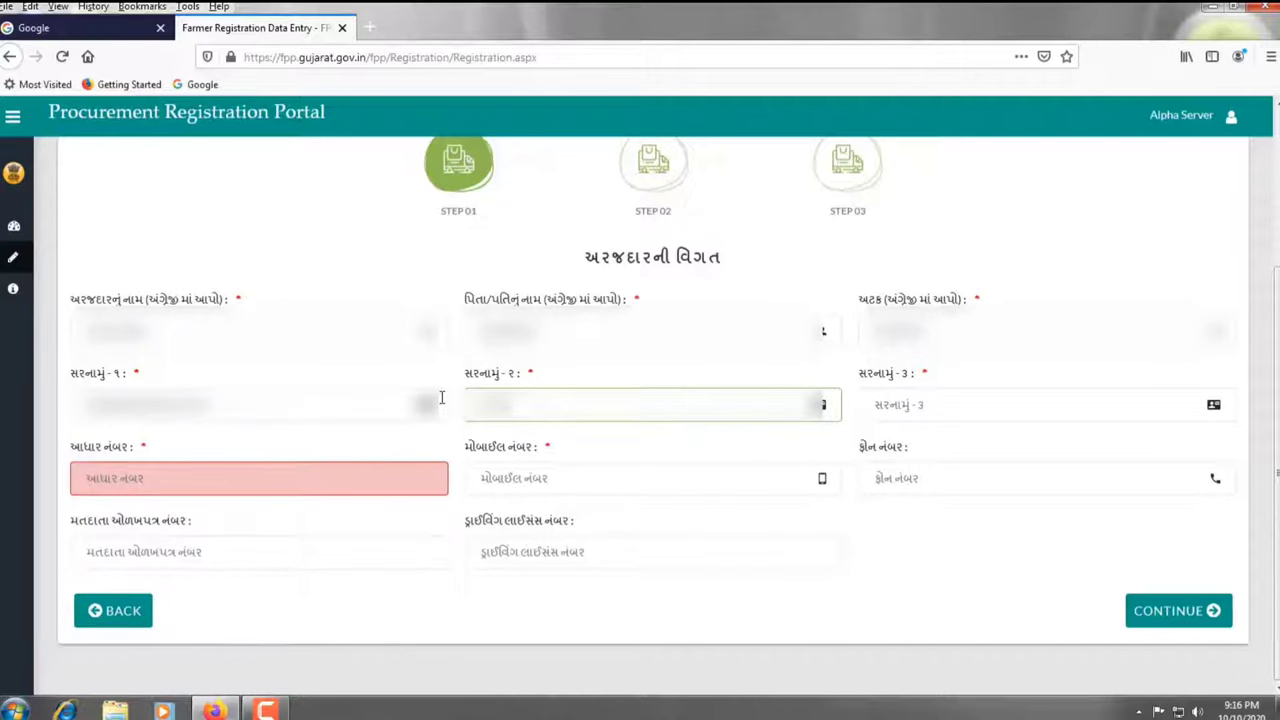
pyautogui.write('road n')
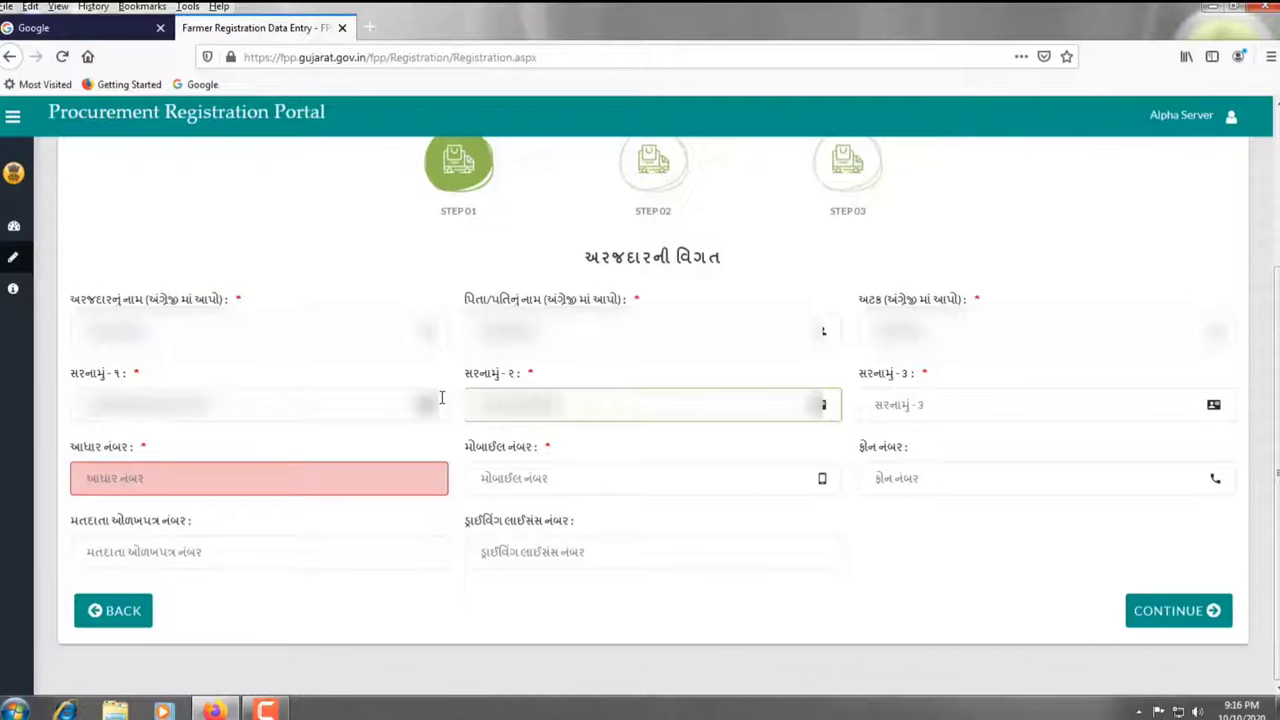
pyautogui.write('ear bu')
pyautogui.press('Tab')
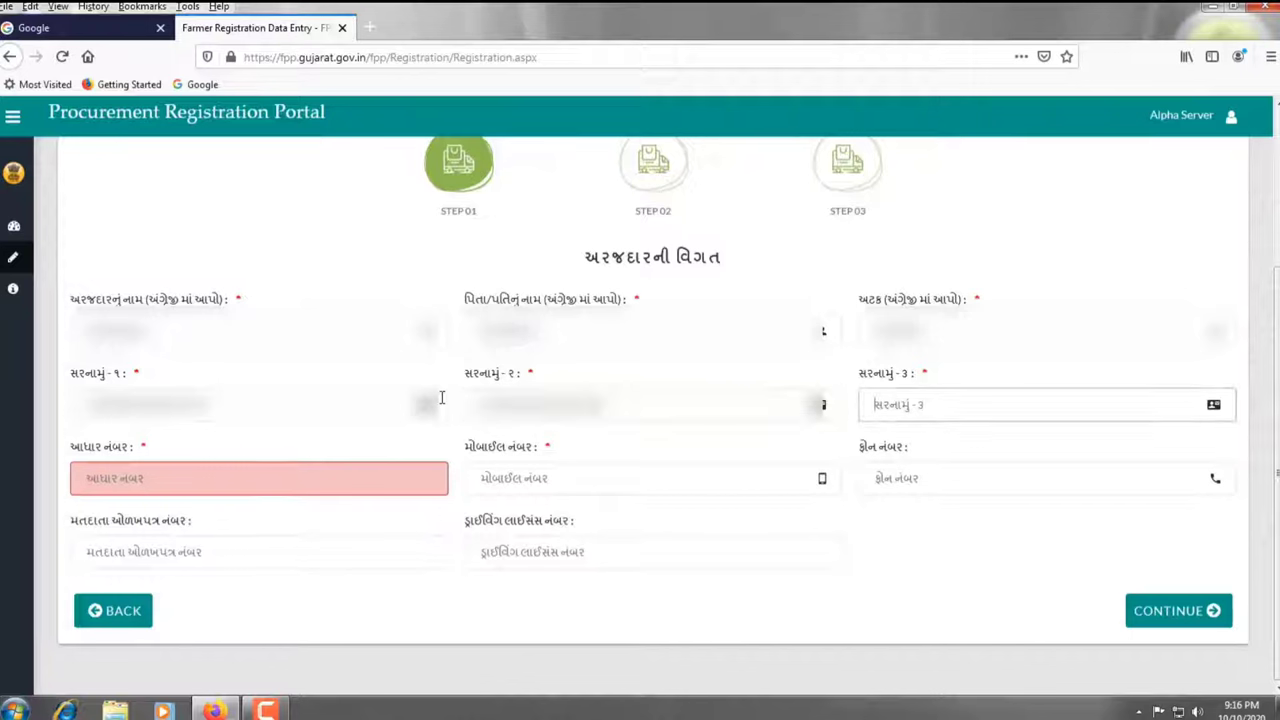
pyautogui.write('...')
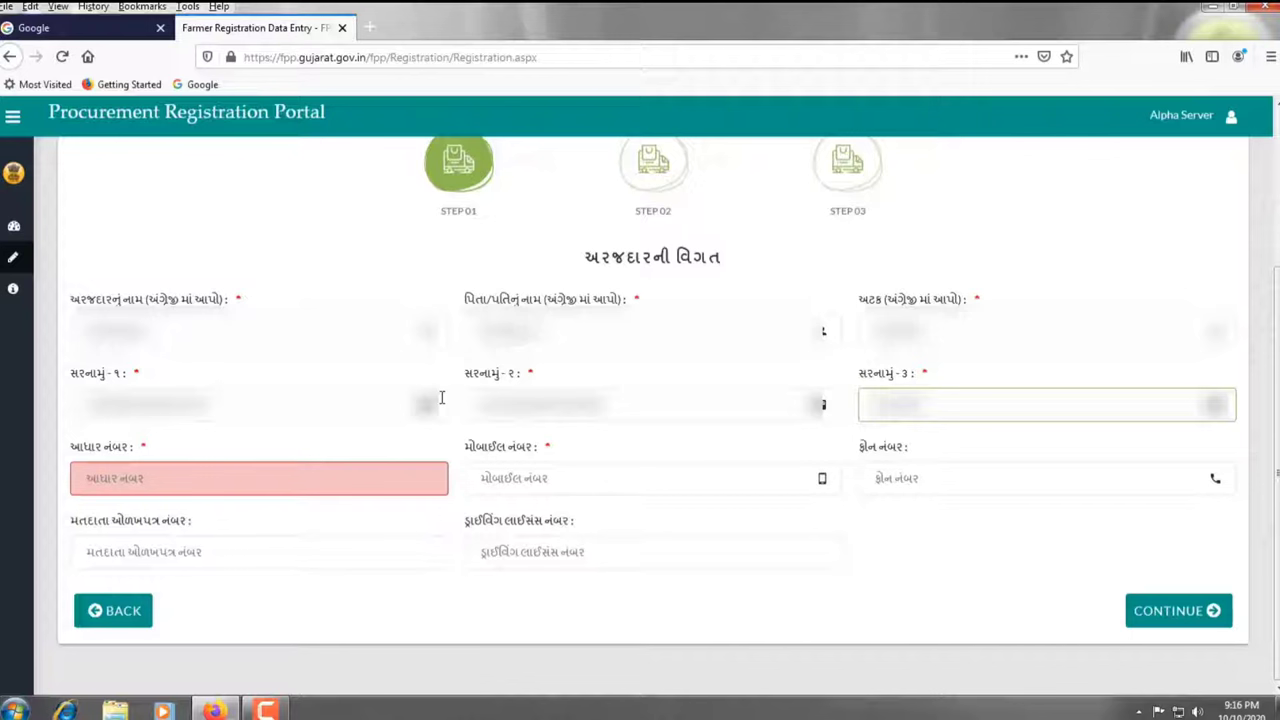
pyautogui.press('Tab')
pyautogui.write('...')
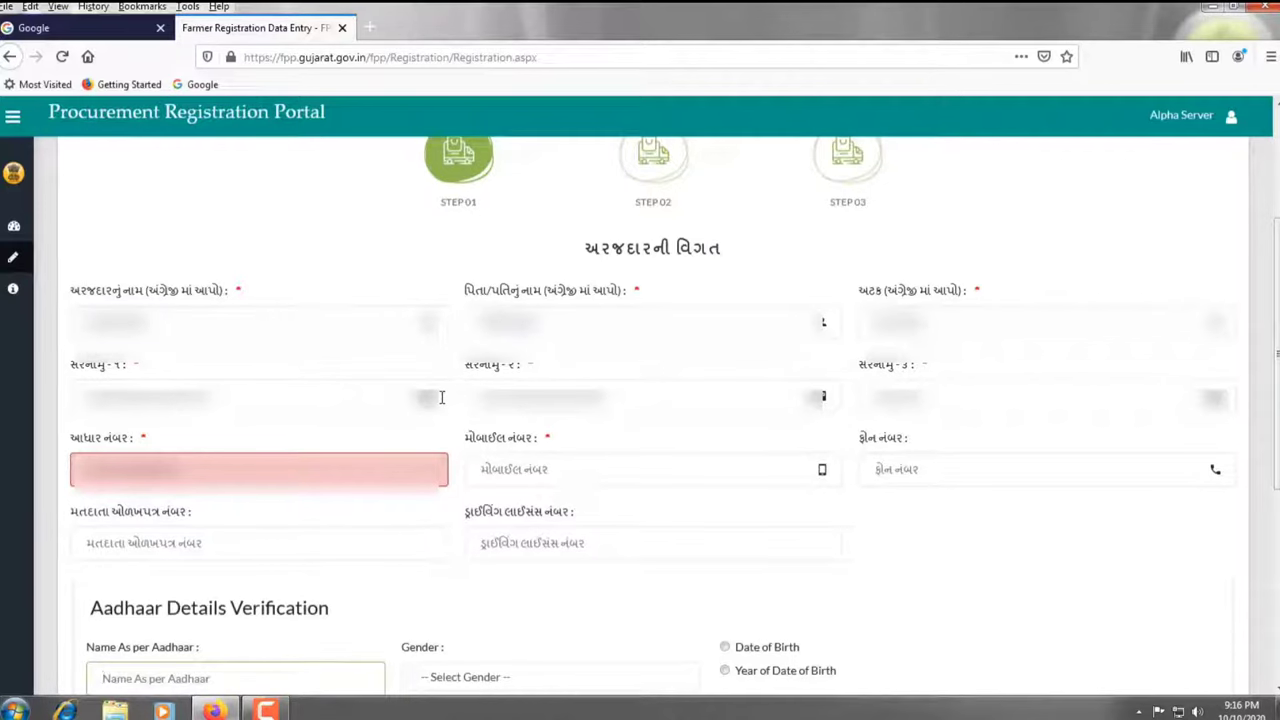
# Zoom the page to 90% and scroll to the Aadhaar Details Verification section and consent declaration
pyautogui.hotkey('ctrl', '-')
pyautogui.scroll(-3, 442, 394)
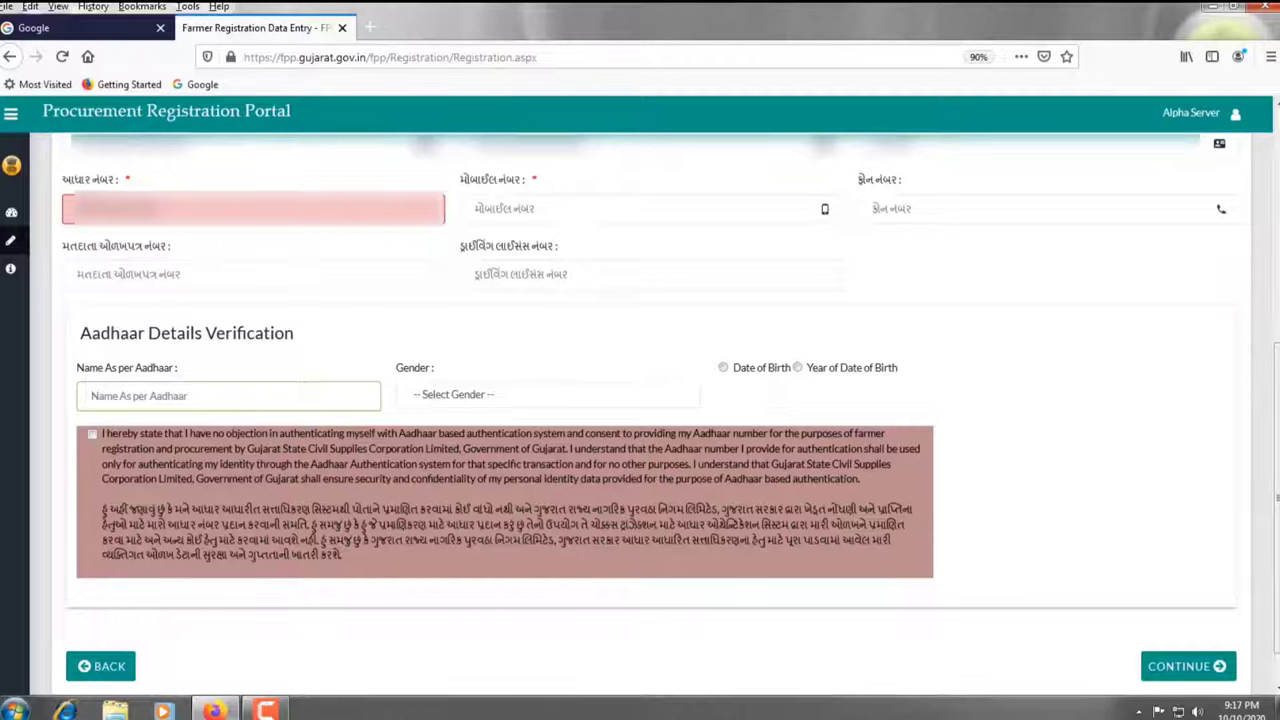
pyautogui.moveTo(60, 188)
pyautogui.mouseDown()
pyautogui.moveTo(112, 243)
pyautogui.moveTo(449, 250)
pyautogui.moveTo(449, 231)
pyautogui.mouseUp()
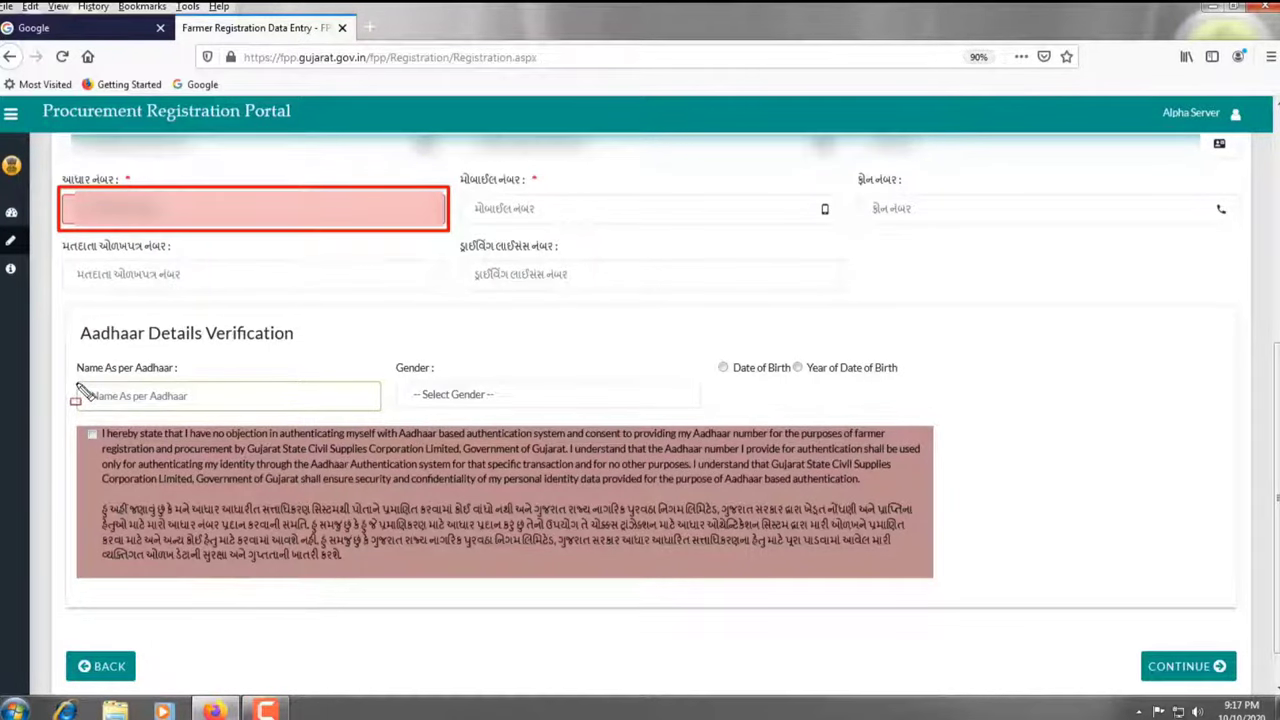
pyautogui.moveTo(74, 378)
pyautogui.mouseDown()
pyautogui.moveTo(100, 410)
pyautogui.moveTo(701, 412)
pyautogui.mouseUp()
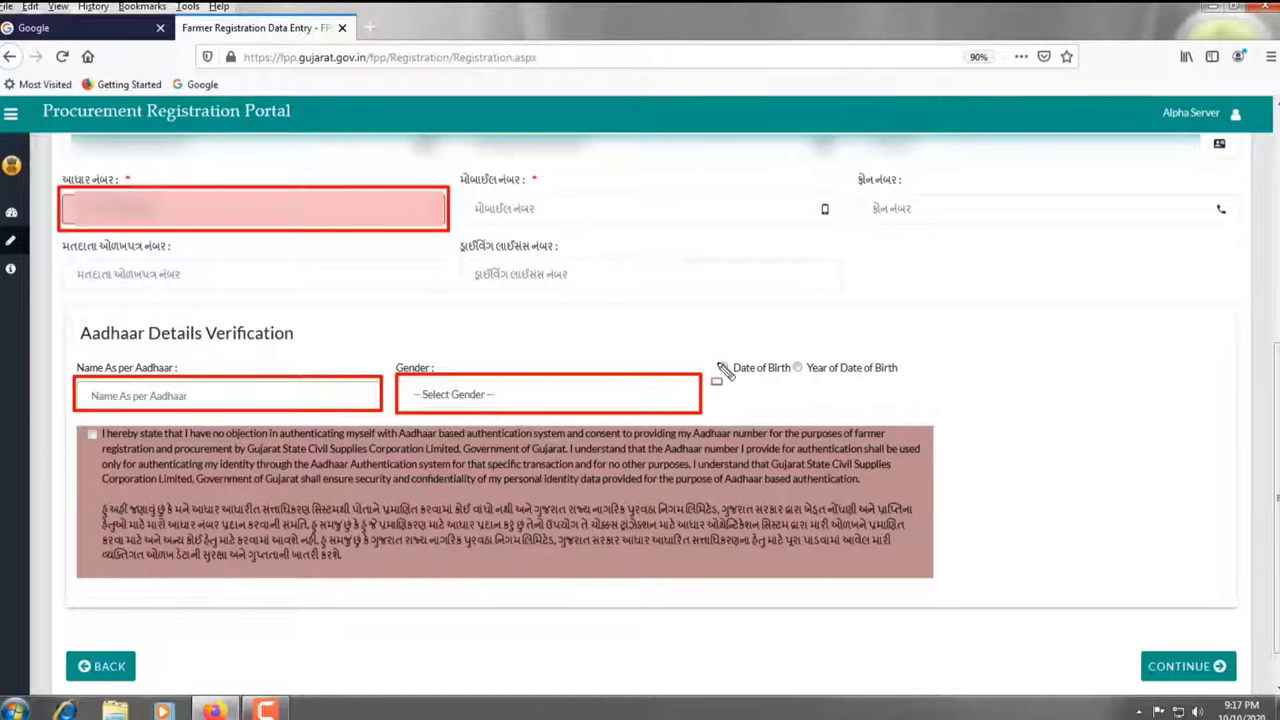
pyautogui.moveTo(711, 345)
pyautogui.mouseDown()
pyautogui.moveTo(727, 368)
pyautogui.moveTo(905, 382)
pyautogui.mouseUp()
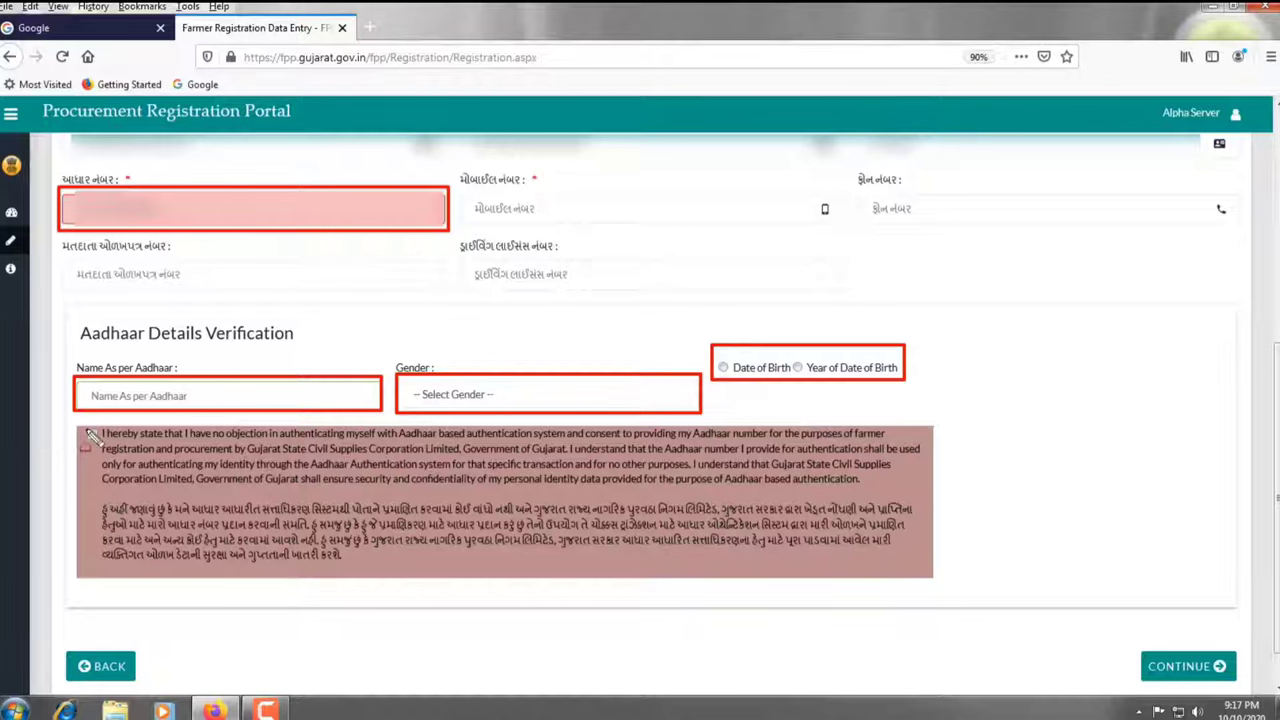
pyautogui.moveTo(82, 427); pyautogui.dragTo(104, 444)
pyautogui.moveTo(1140, 646)
pyautogui.mouseDown()
pyautogui.moveTo(1222, 696)
pyautogui.moveTo(1236, 690)
pyautogui.mouseUp()
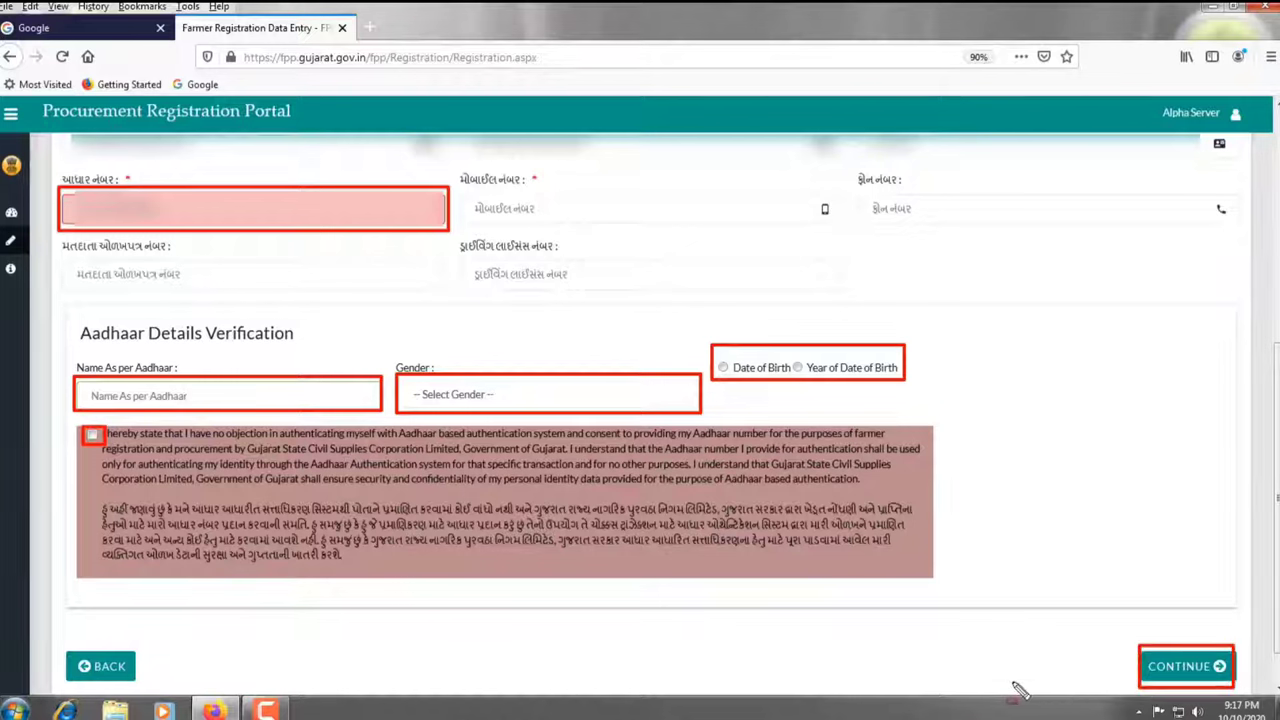
# Finish typing the mobile number's last digit, then enter the applicant's name as per Aadhaar
pyautogui.press('Escape')
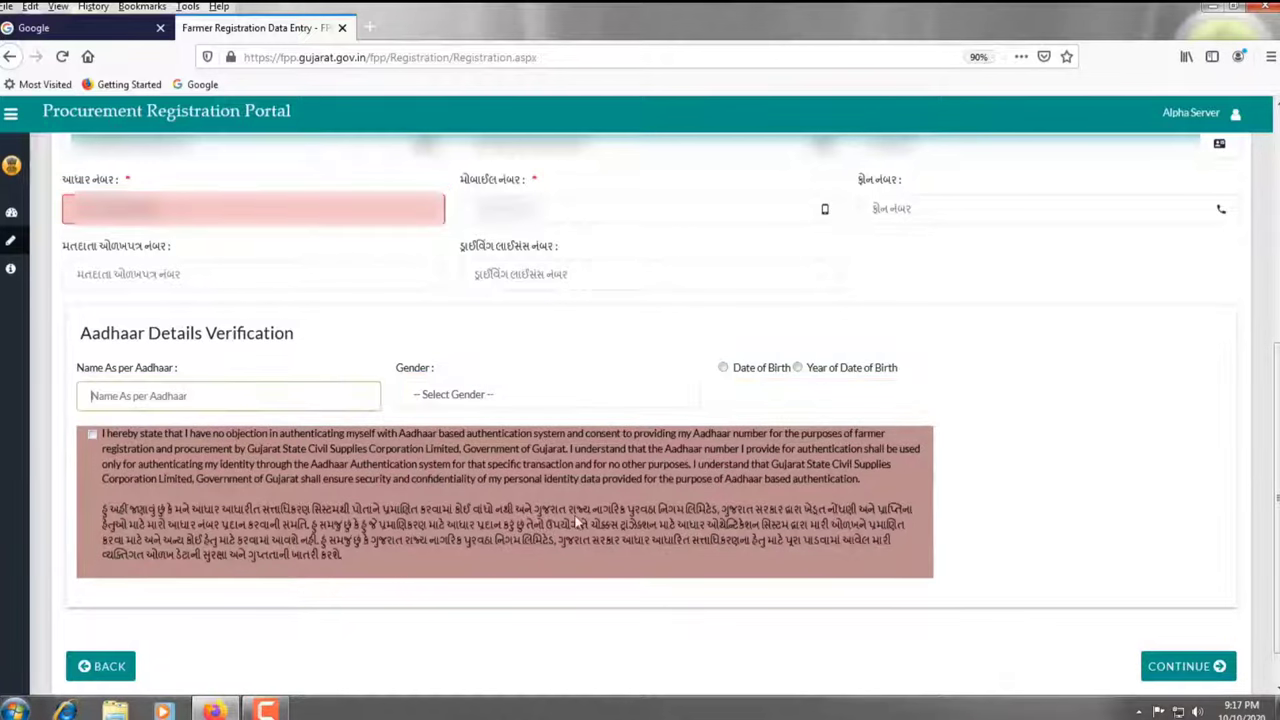
pyautogui.click(472, 210)
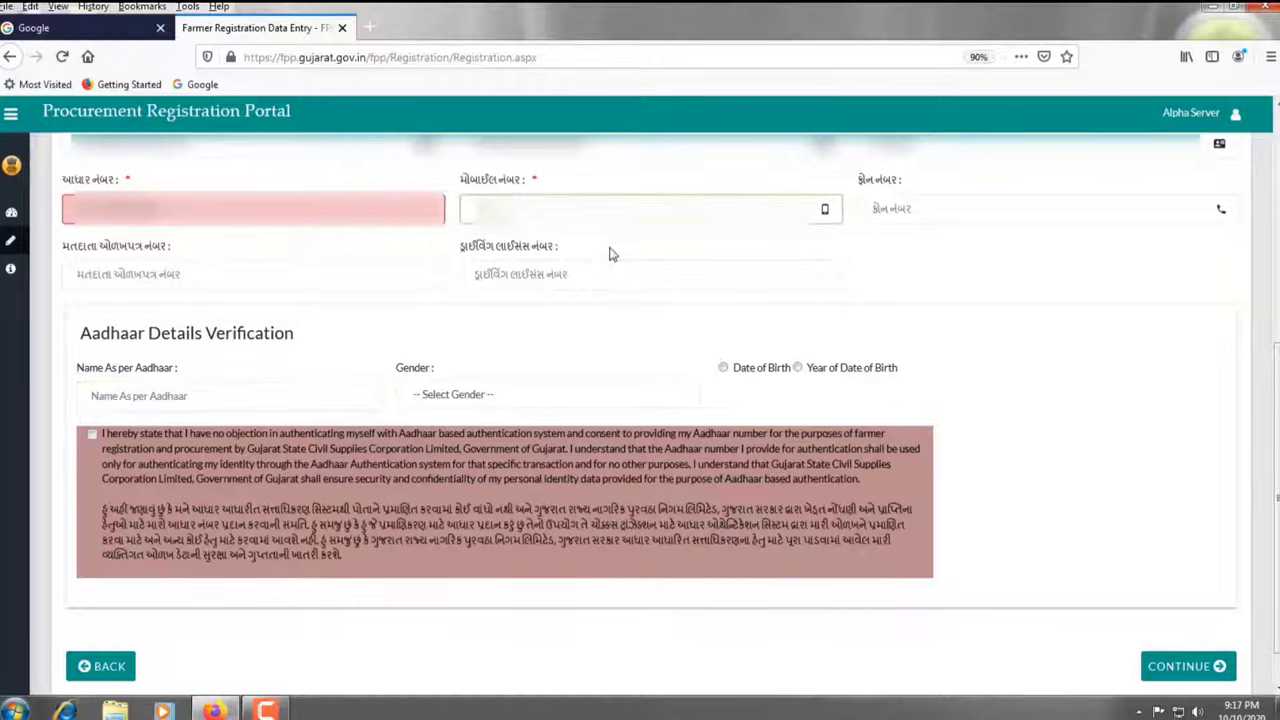
pyautogui.write('9')
pyautogui.press('Tab')
pyautogui.press('Tab')
pyautogui.press('Tab')
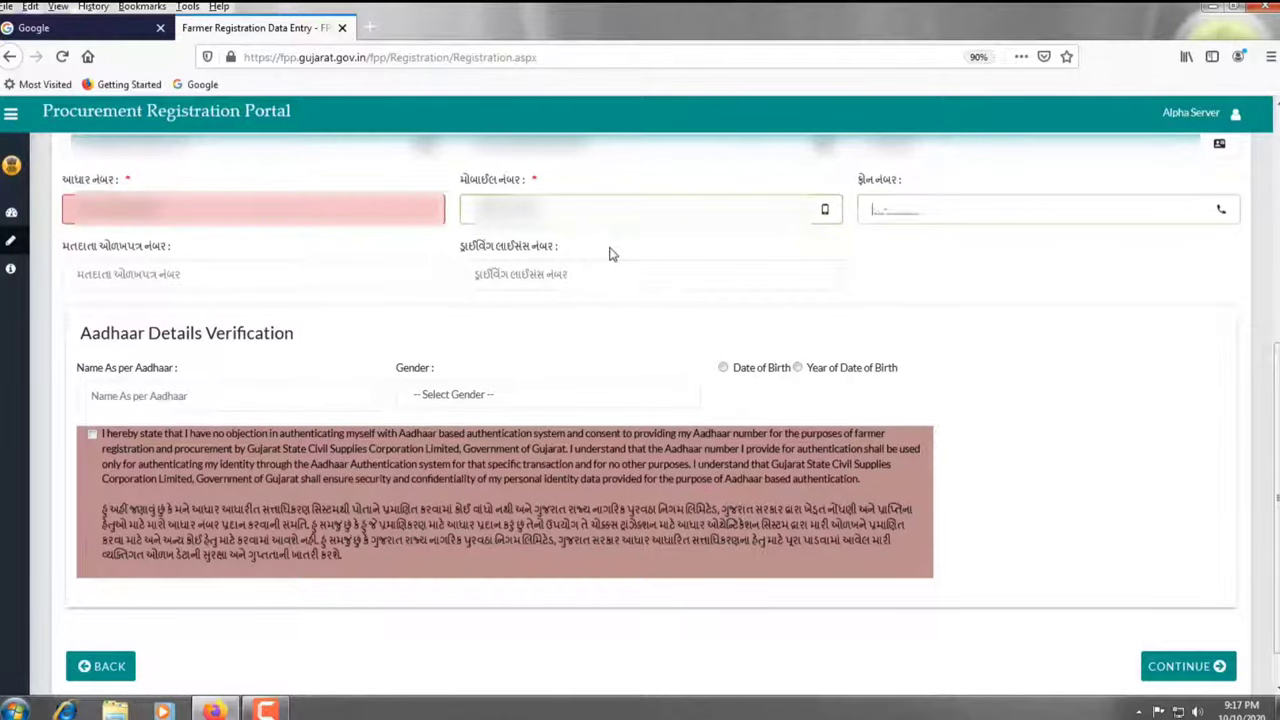
pyautogui.click(250, 400)
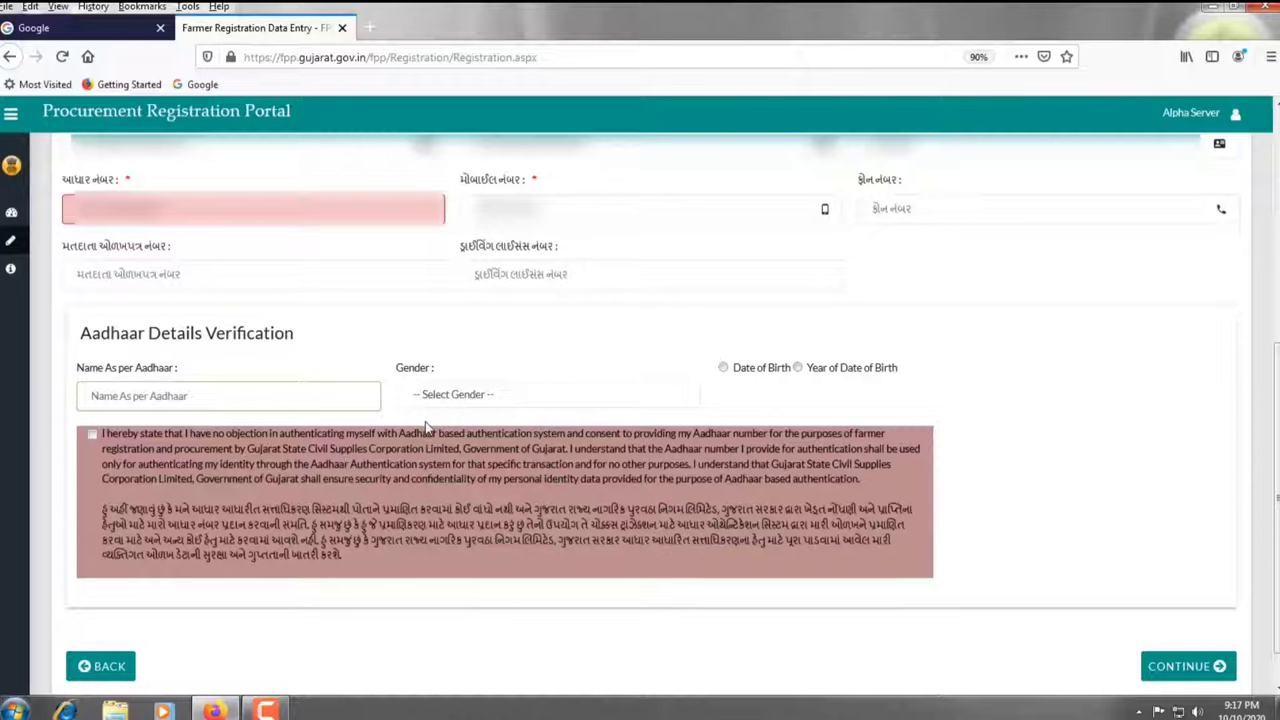
pyautogui.write('unreadable')
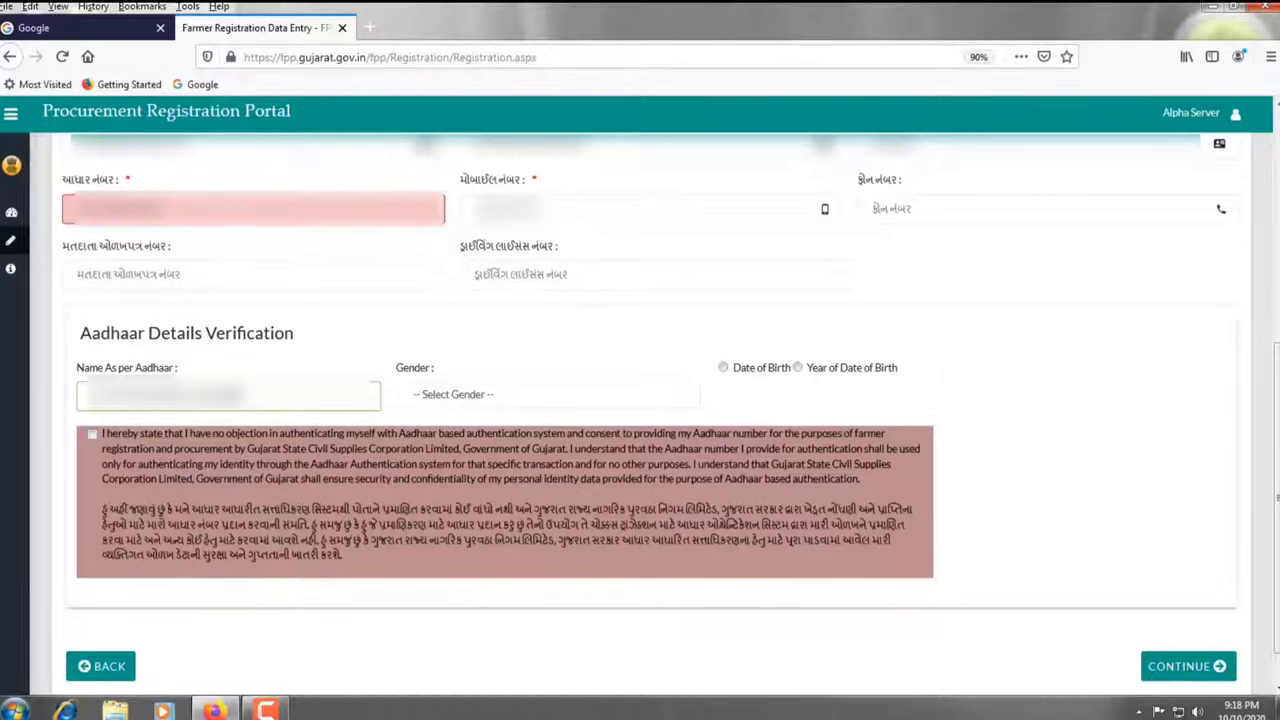
# Set gender to MALE and choose to enter a full date of birth
pyautogui.click(457, 394)
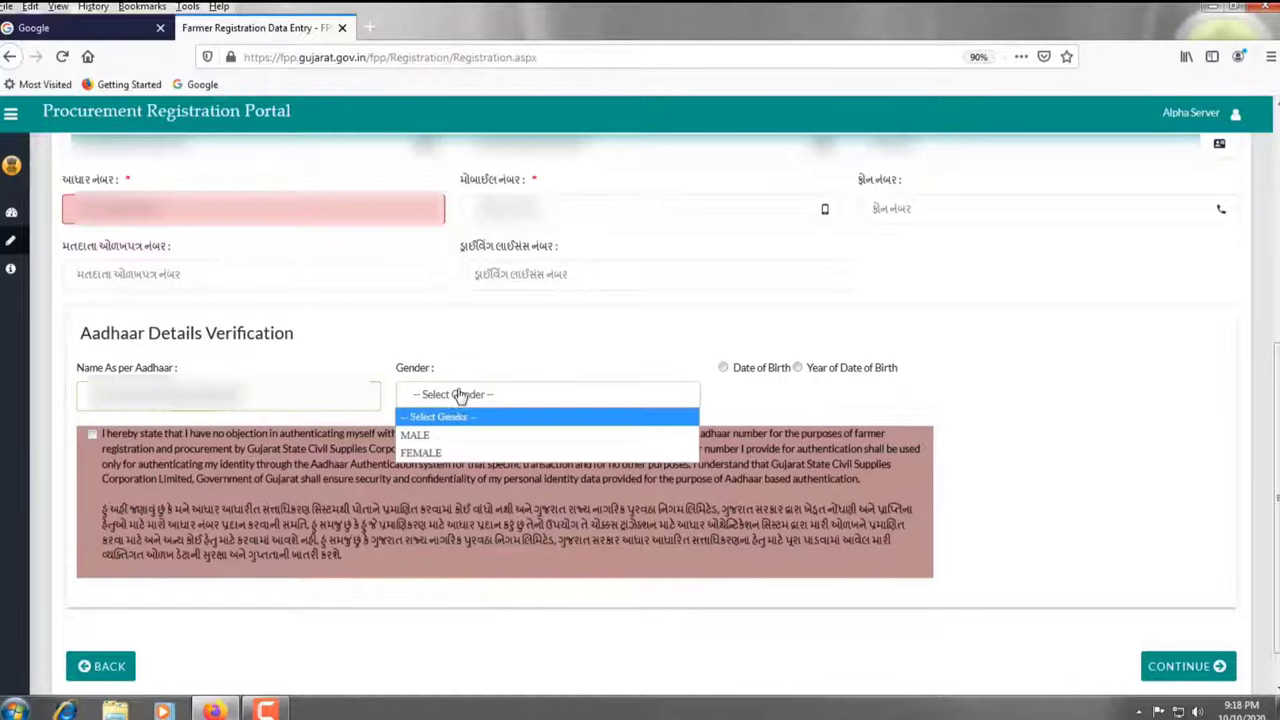
pyautogui.click(430, 437)
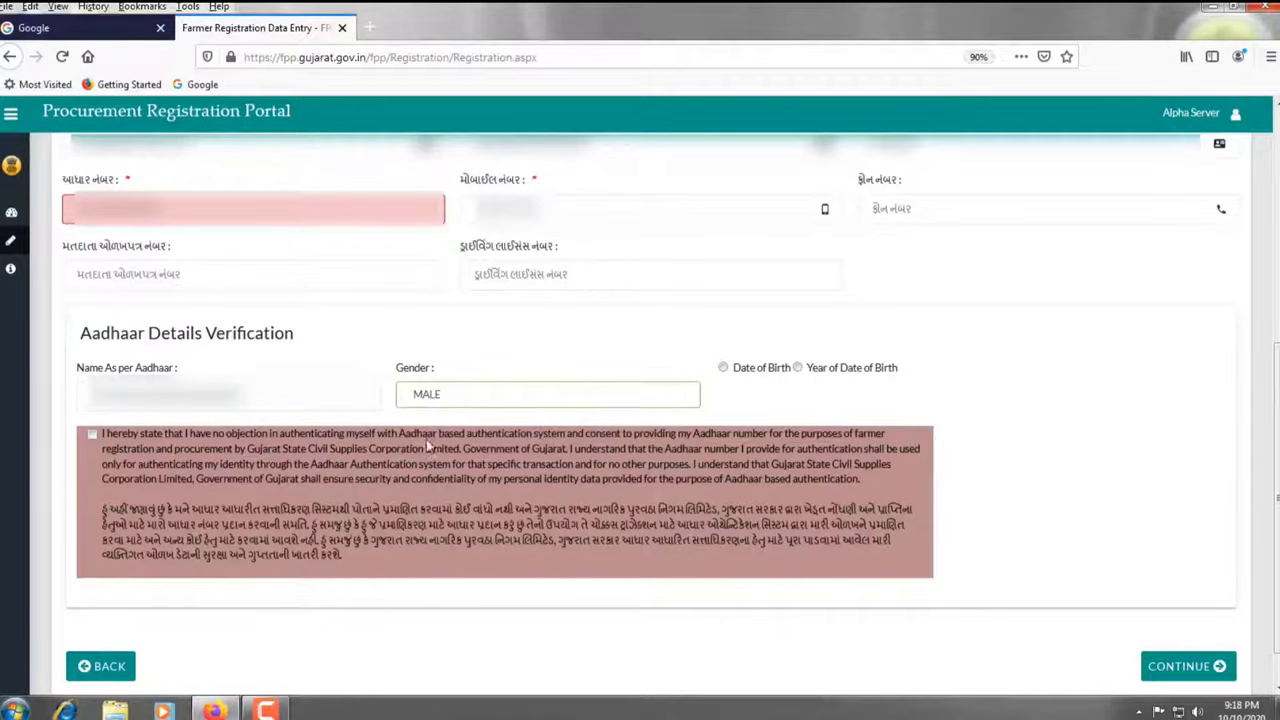
pyautogui.click(724, 370)
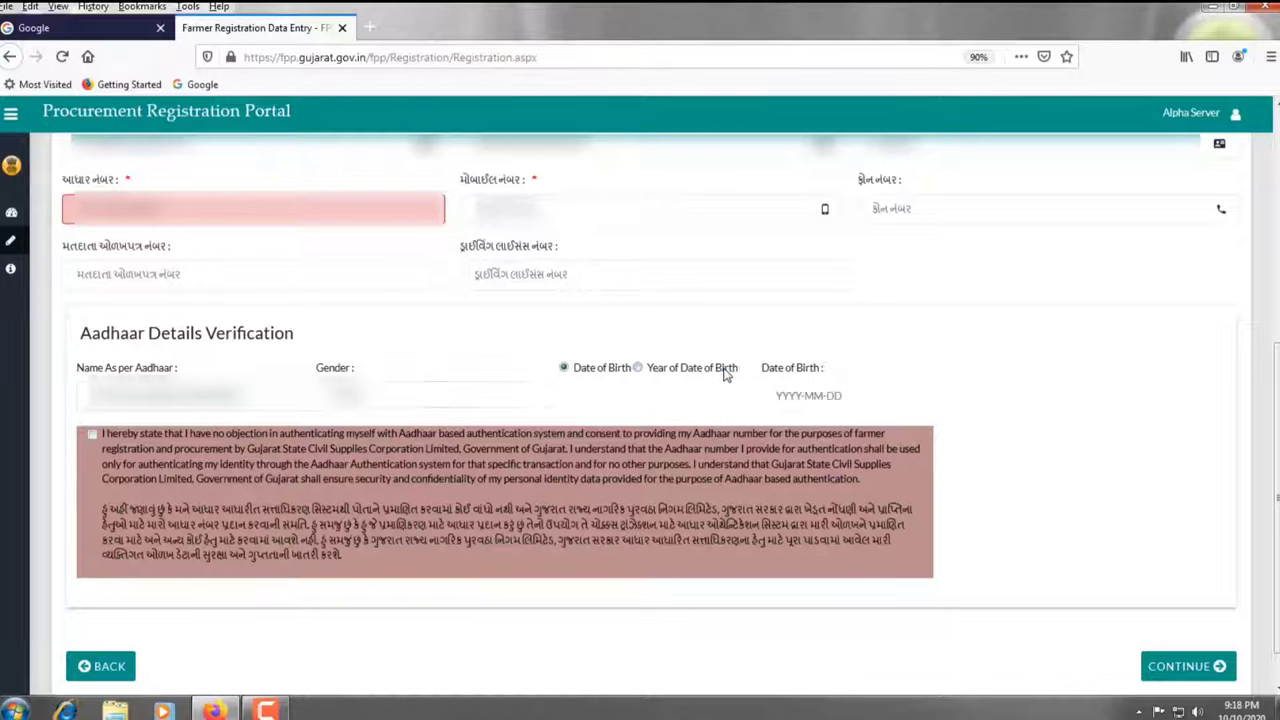
# Pick 31 July 1962 as the date of birth in the calendar
pyautogui.click(774, 395)
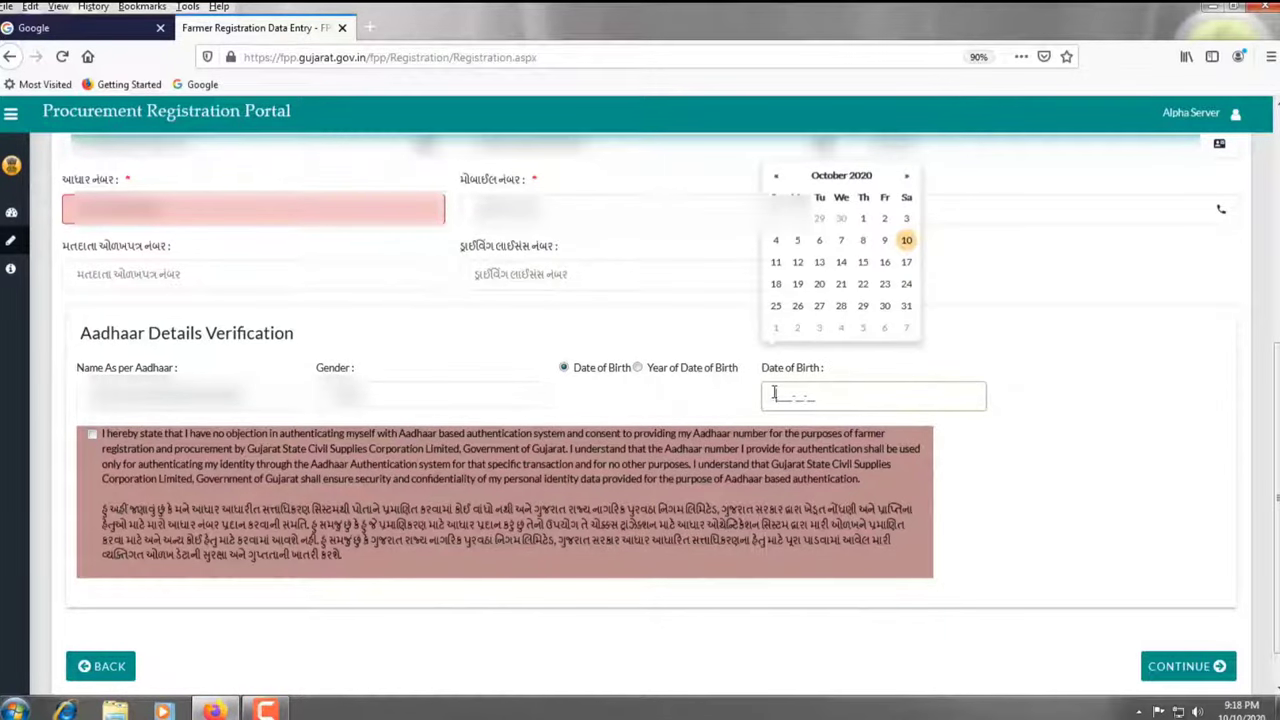
pyautogui.click(852, 178)
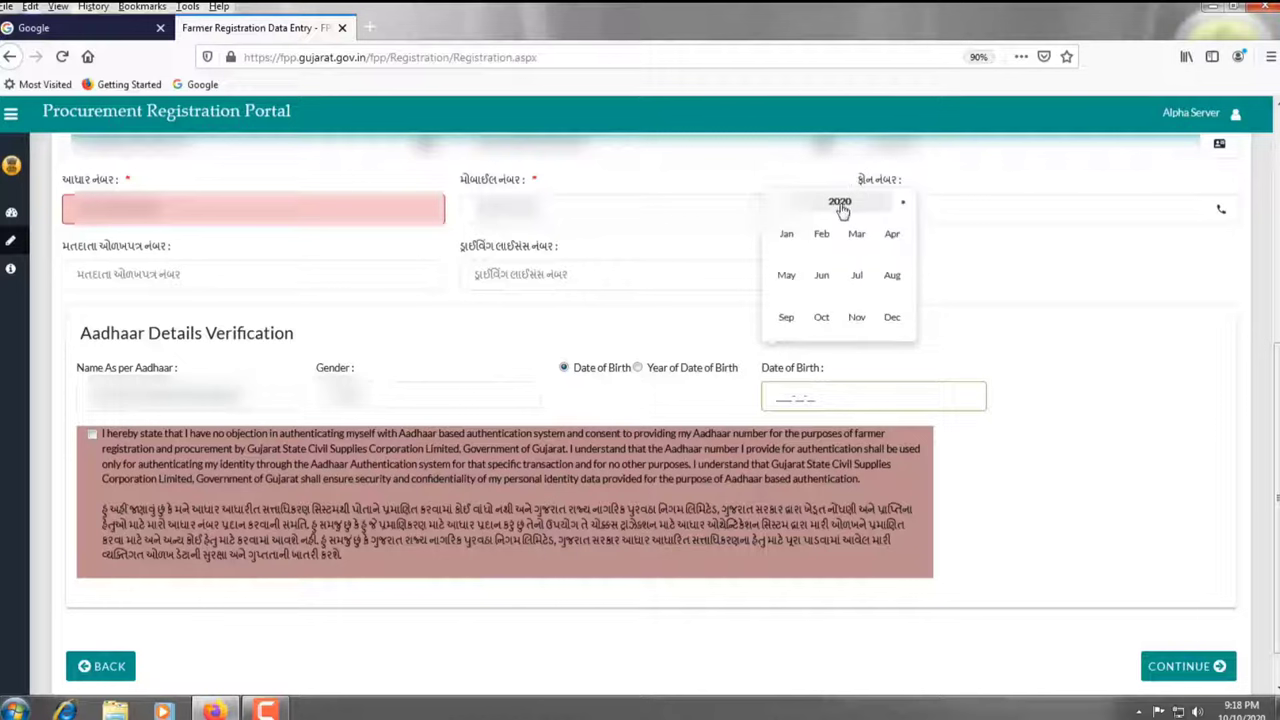
pyautogui.click(778, 204)
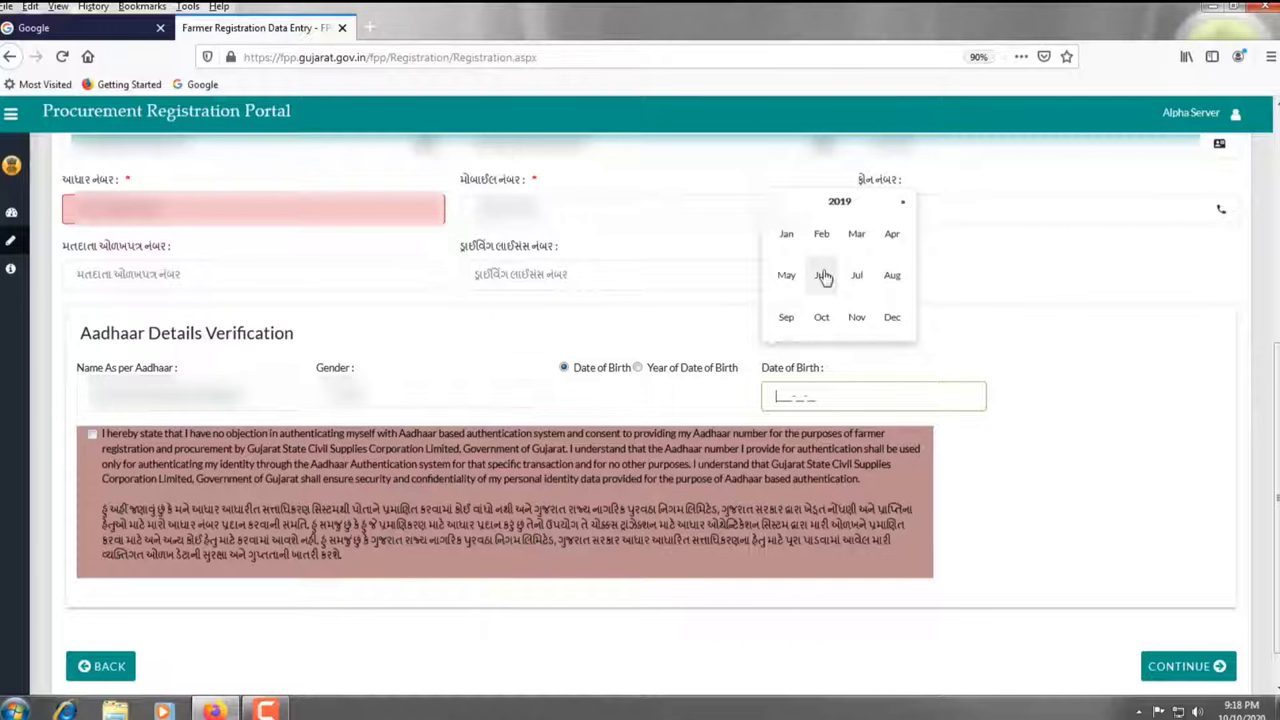
pyautogui.click(834, 202)
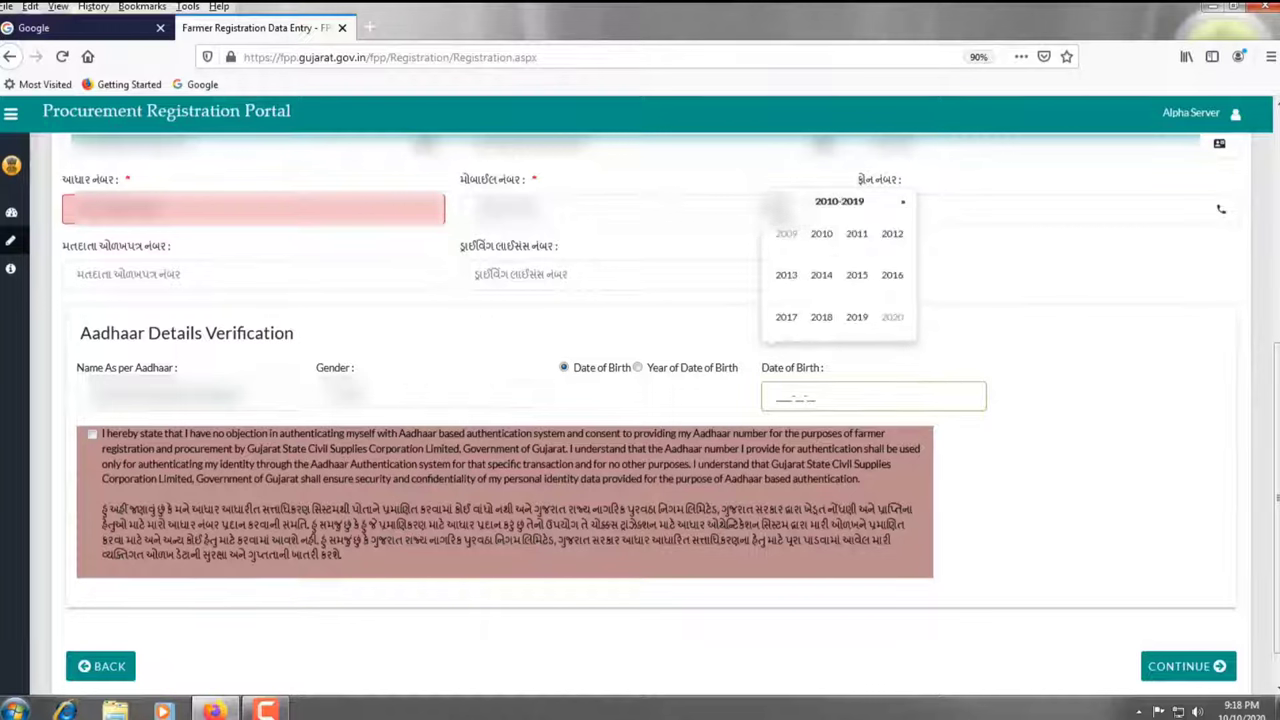
pyautogui.click(778, 201)
pyautogui.click(778, 201)
pyautogui.click(778, 201)
pyautogui.click(778, 201)
pyautogui.click(778, 201)
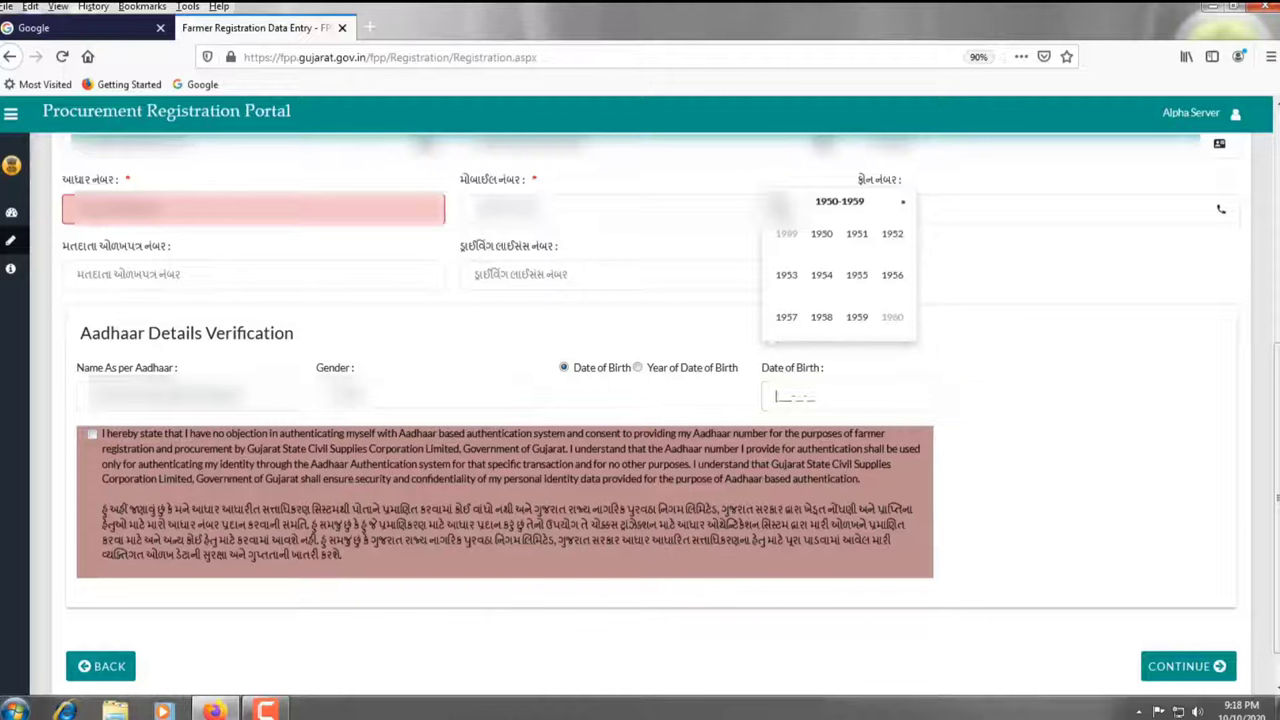
pyautogui.click(778, 201)
pyautogui.click(903, 201)
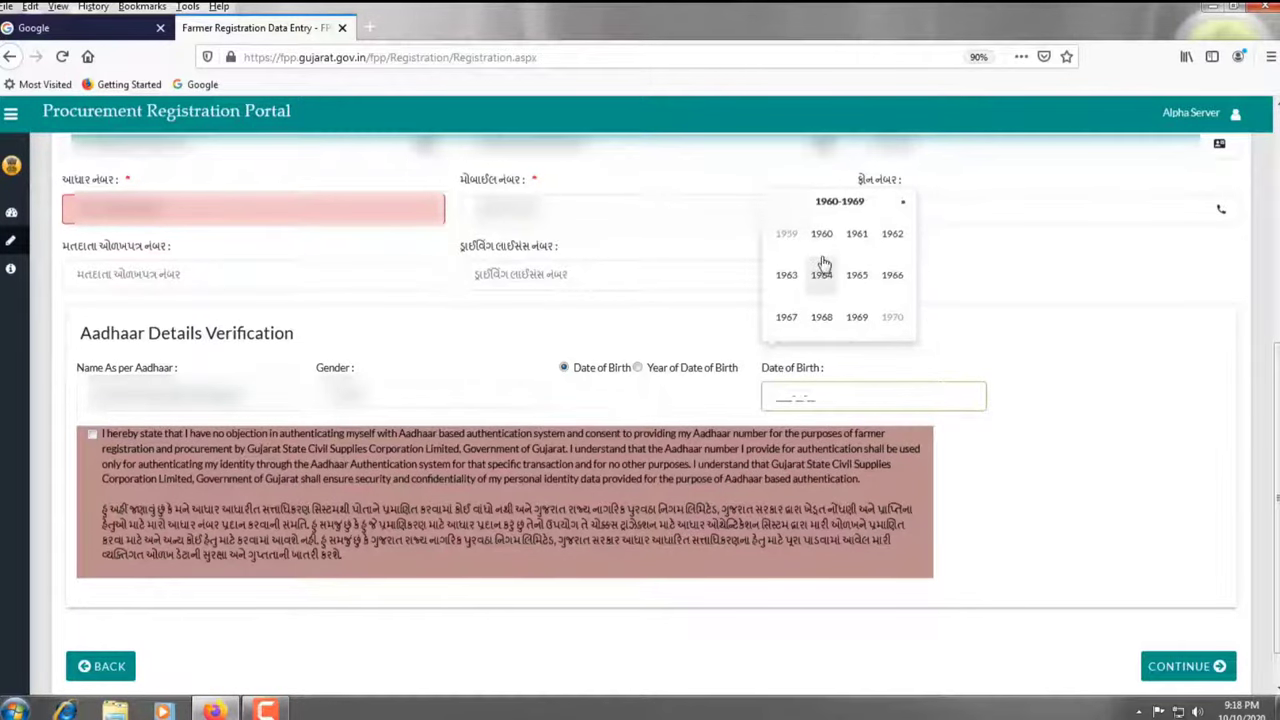
pyautogui.click(891, 236)
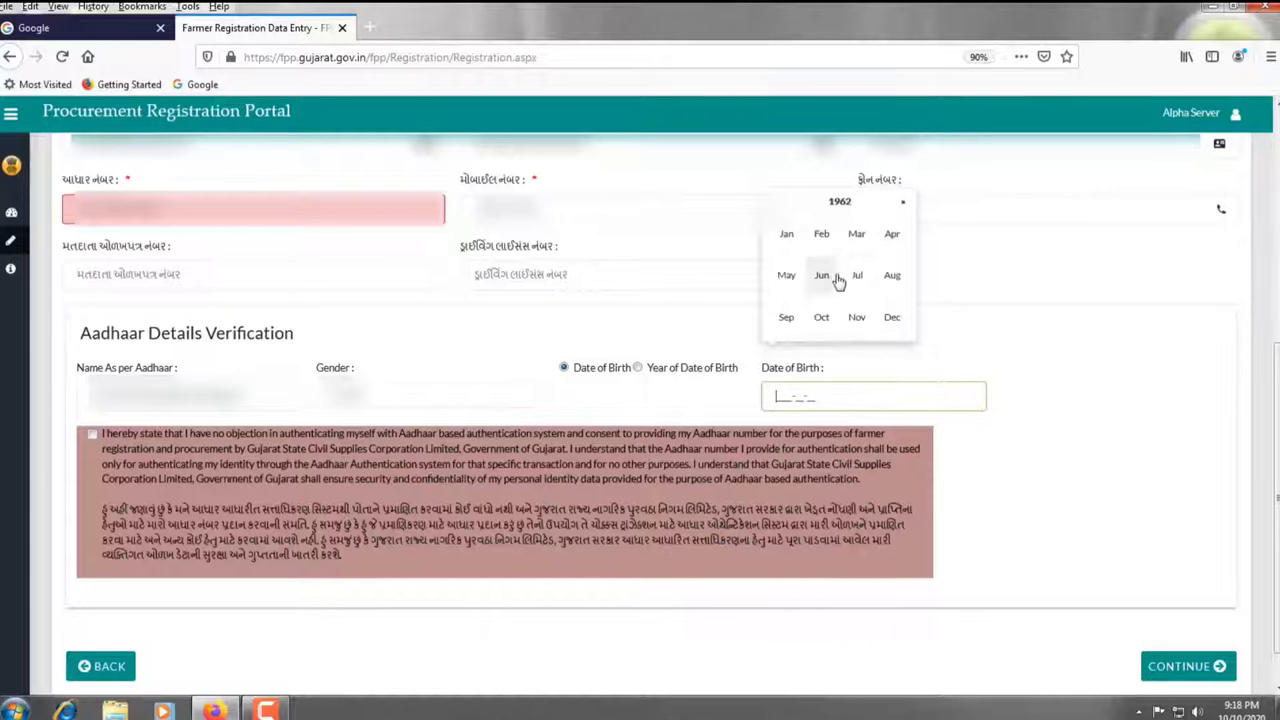
pyautogui.click(859, 276)
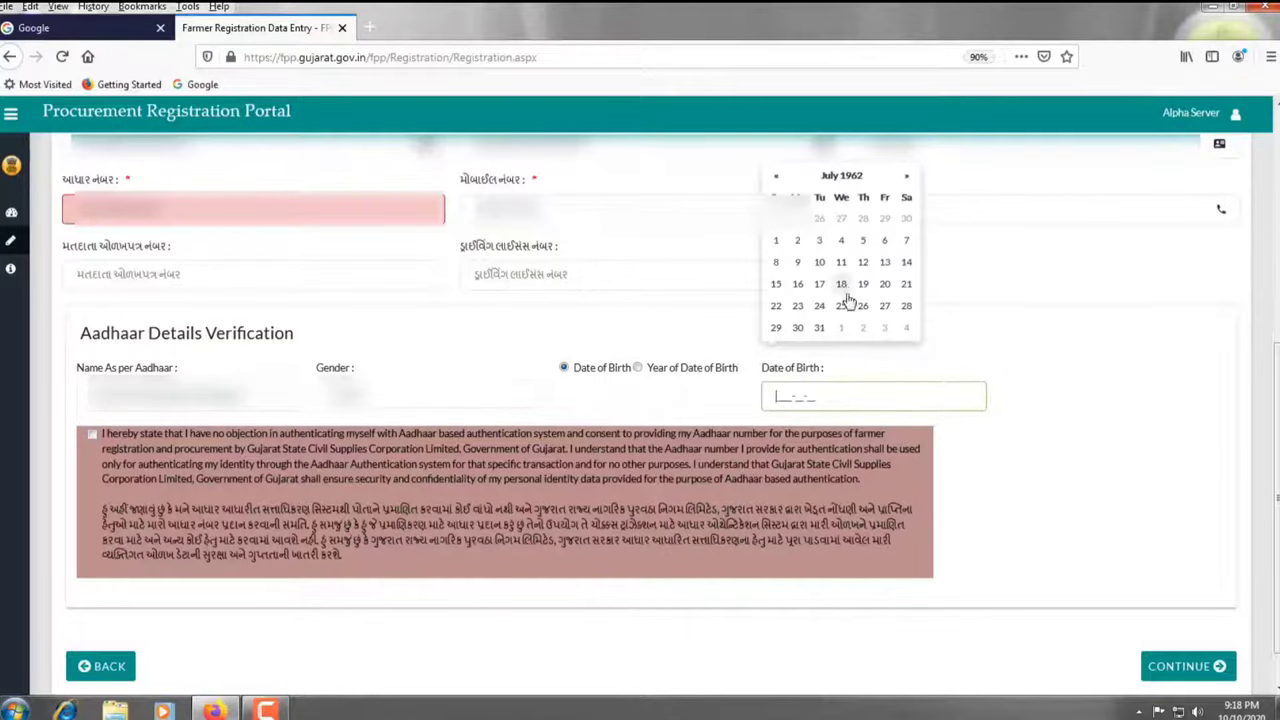
pyautogui.click(819, 327)
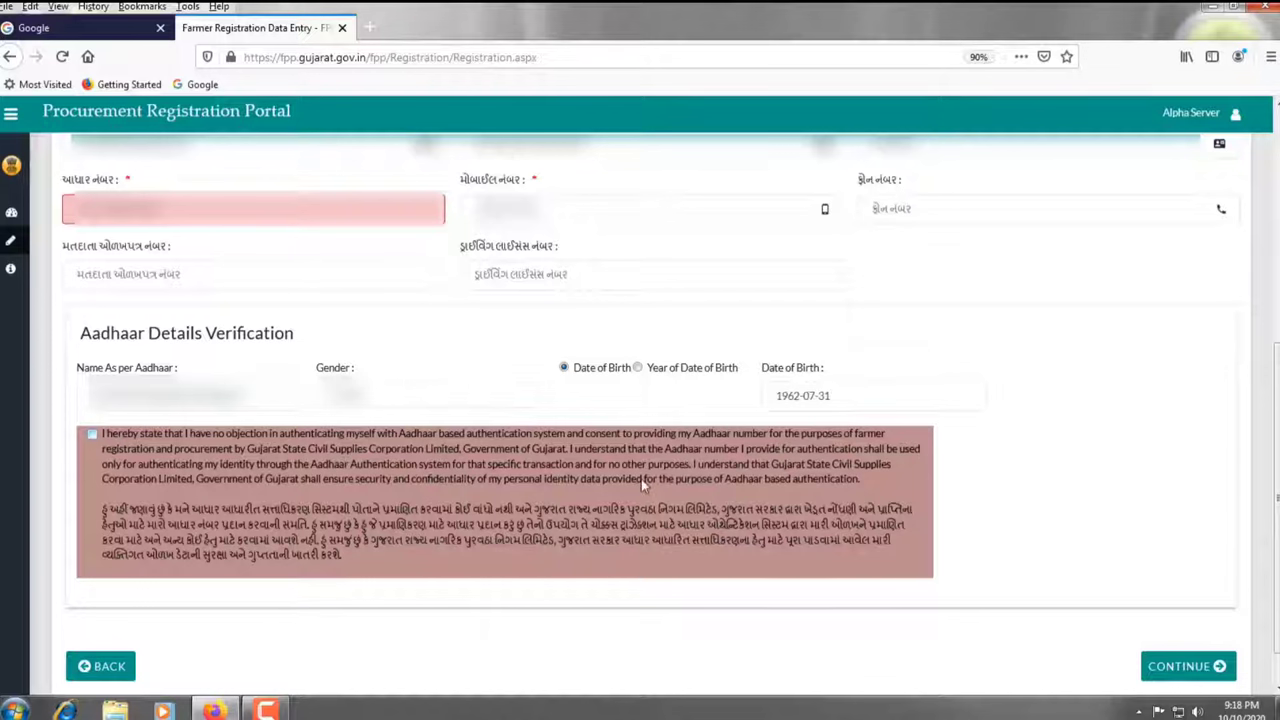
# Tick the Aadhaar consent, run Verify, and dismiss the 'Verification done Successfully' message
pyautogui.click(94, 434)
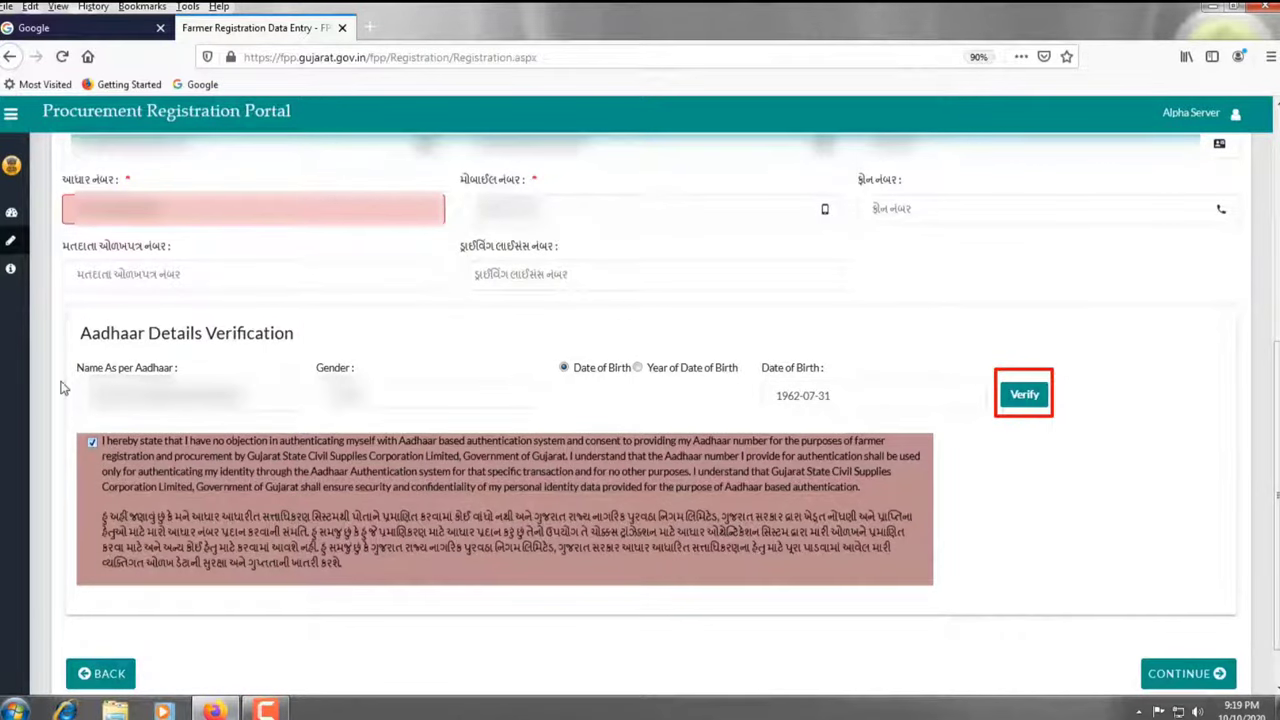
pyautogui.moveTo(75, 379)
pyautogui.mouseDown()
pyautogui.moveTo(98, 407)
pyautogui.moveTo(301, 410)
pyautogui.mouseUp()
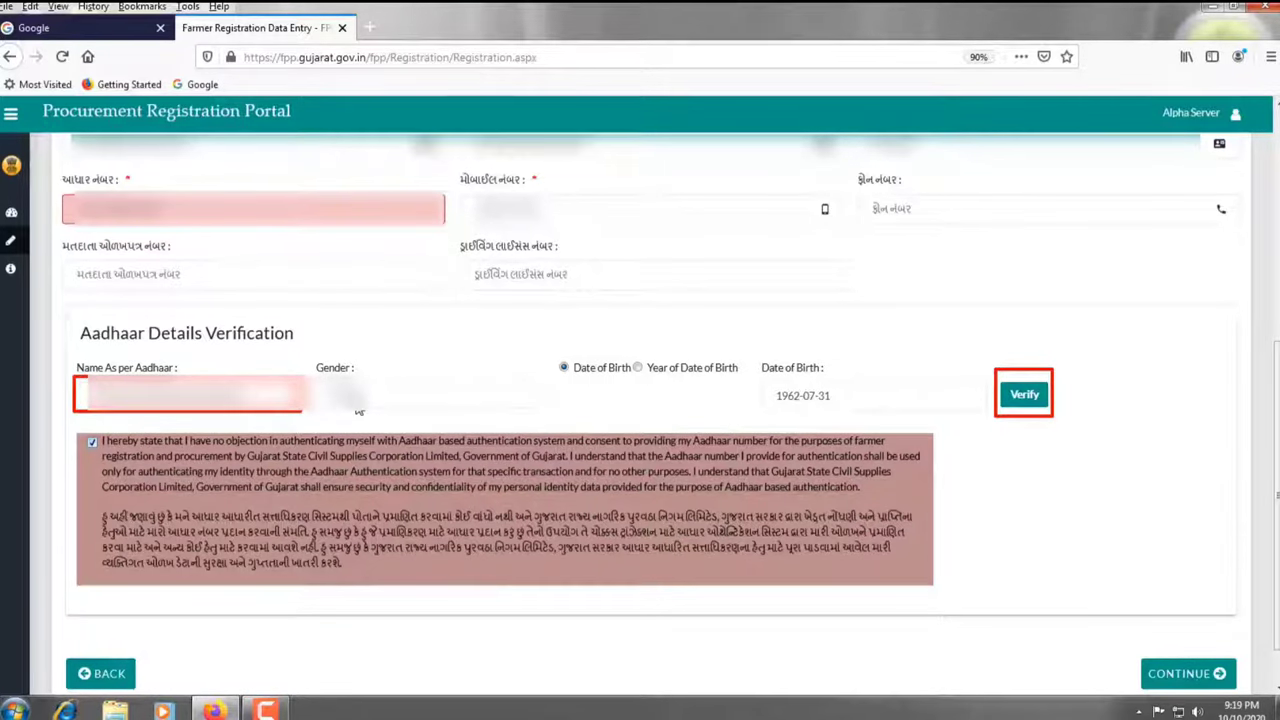
pyautogui.press('Escape')
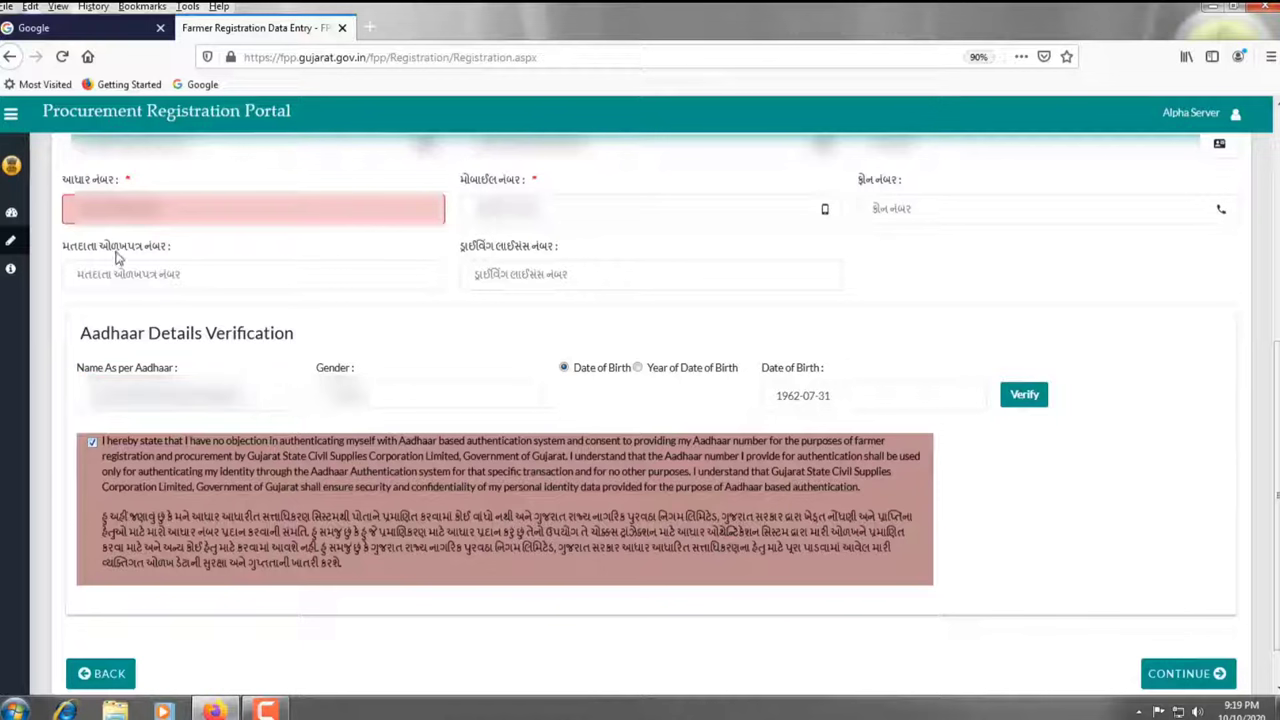
pyautogui.moveTo(58, 188)
pyautogui.mouseDown()
pyautogui.moveTo(80, 215)
pyautogui.moveTo(440, 222)
pyautogui.moveTo(449, 233)
pyautogui.mouseUp()
pyautogui.click(1024, 395)
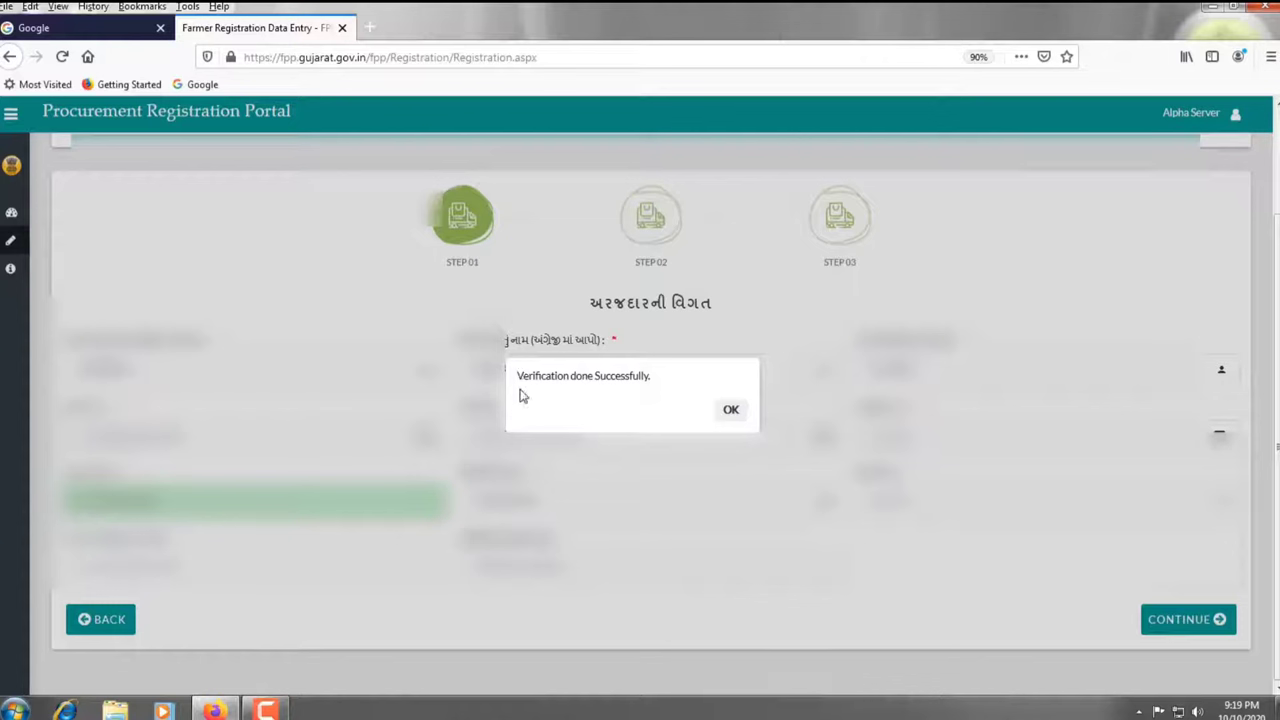
pyautogui.moveTo(507, 356)
pyautogui.mouseDown()
pyautogui.moveTo(563, 403)
pyautogui.moveTo(752, 423)
pyautogui.moveTo(729, 409)
pyautogui.moveTo(745, 425)
pyautogui.mouseUp()
pyautogui.press('Escape')
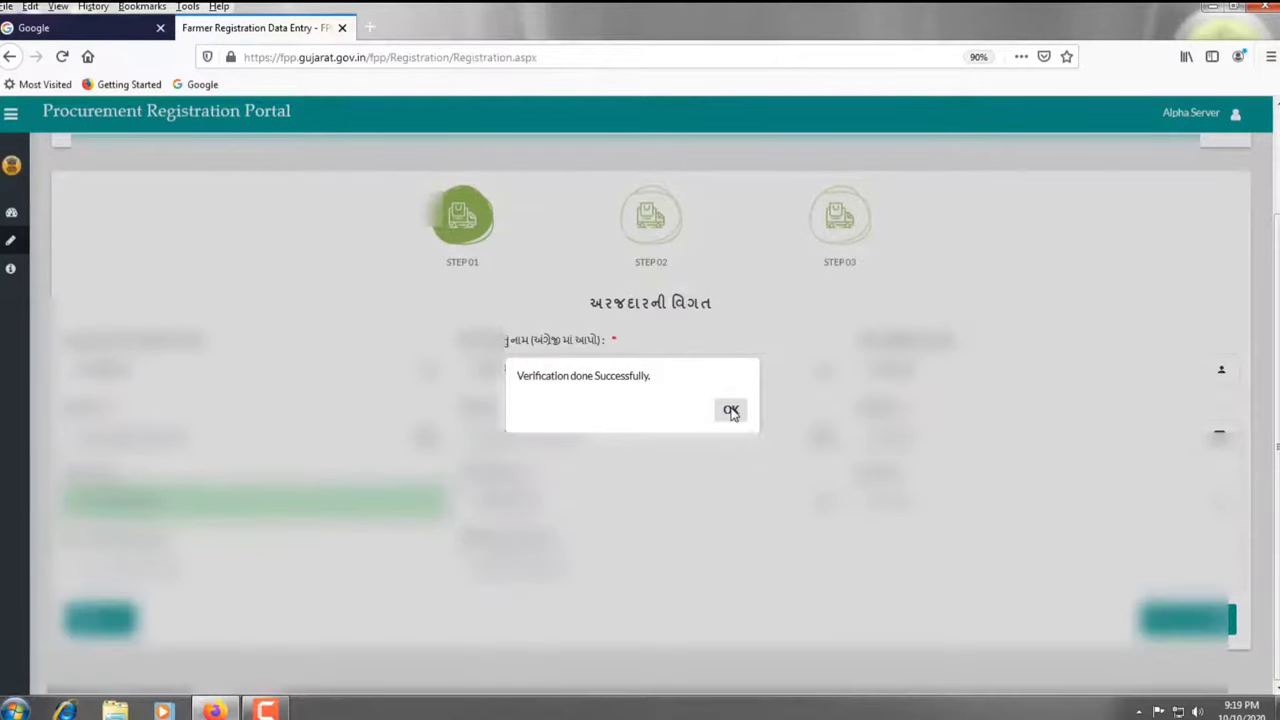
pyautogui.click(731, 411)
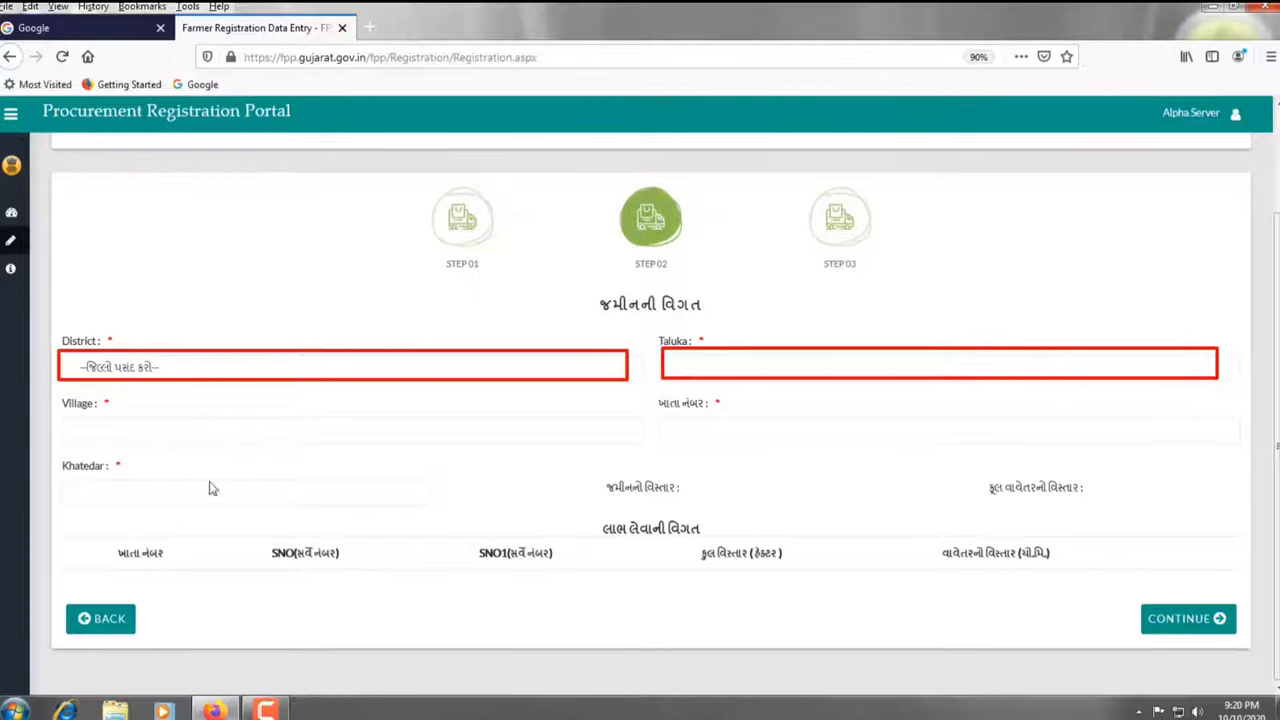
# Choose the farmer as the khatedar from the dropdown
pyautogui.moveTo(62, 416)
pyautogui.mouseDown()
pyautogui.moveTo(120, 451)
pyautogui.moveTo(652, 455)
pyautogui.moveTo(684, 432)
pyautogui.moveTo(945, 452)
pyautogui.moveTo(1229, 449)
pyautogui.mouseUp()
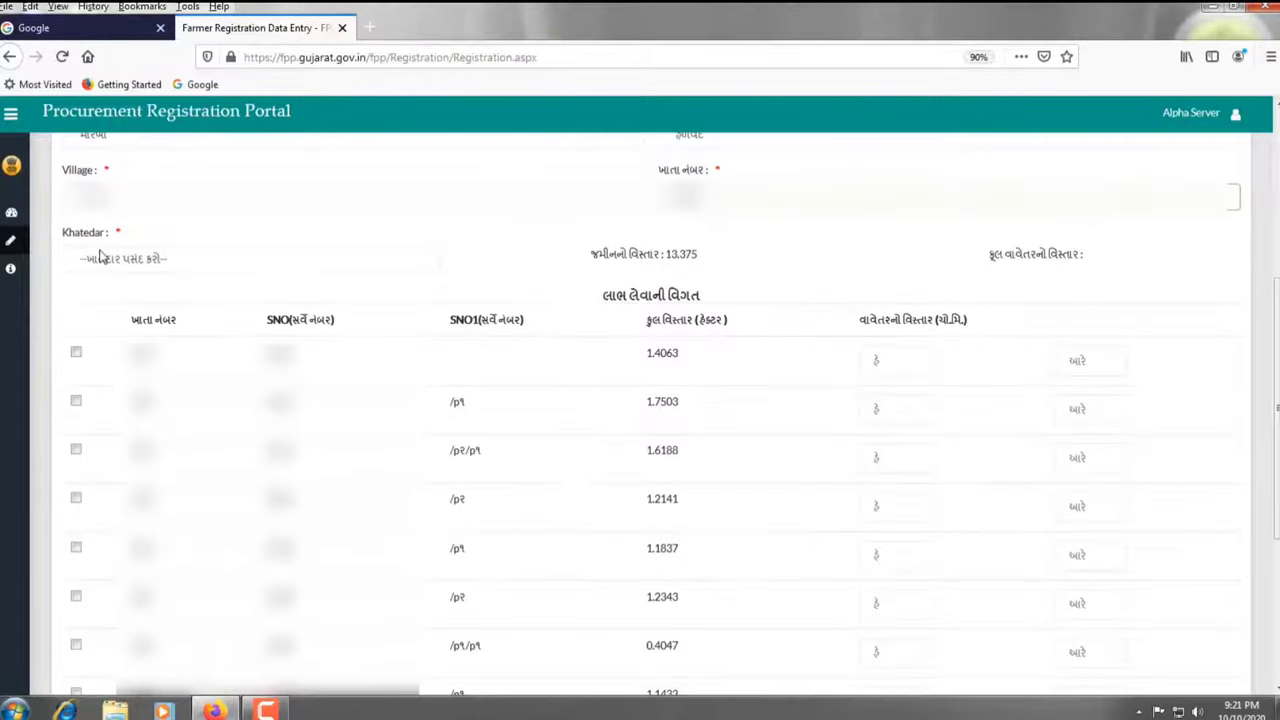
pyautogui.click(106, 260)
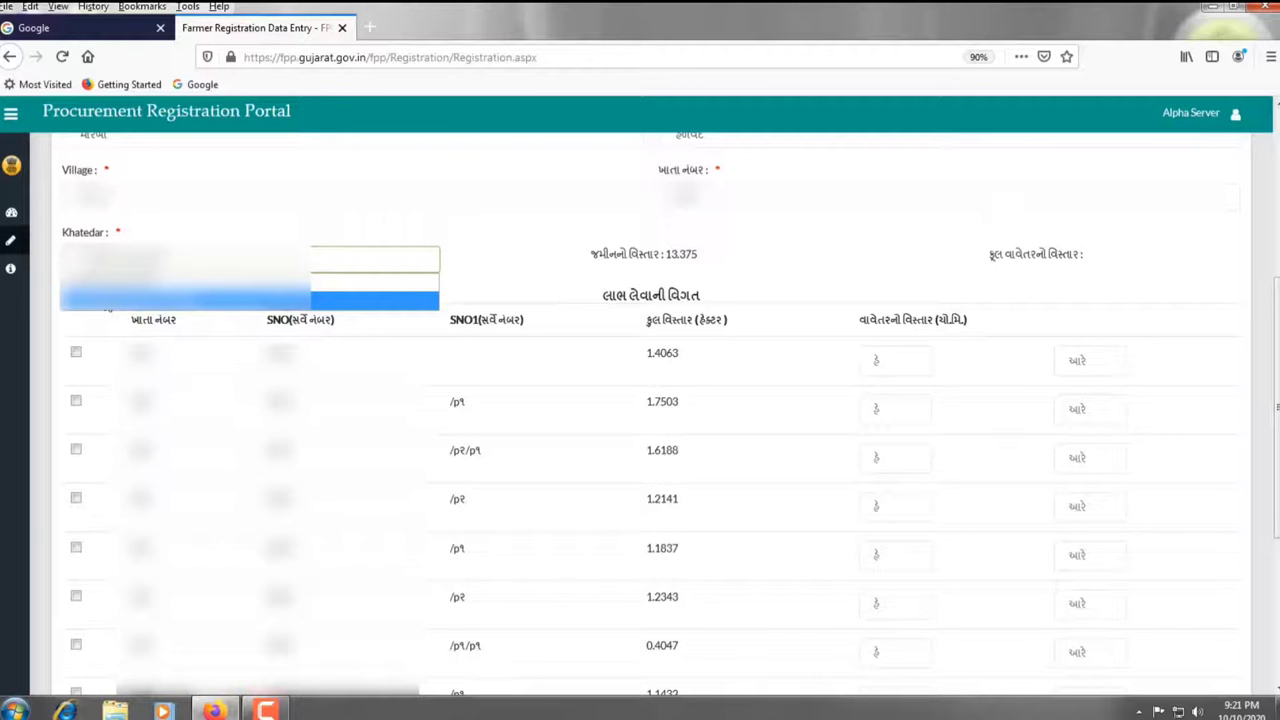
pyautogui.click(128, 300)
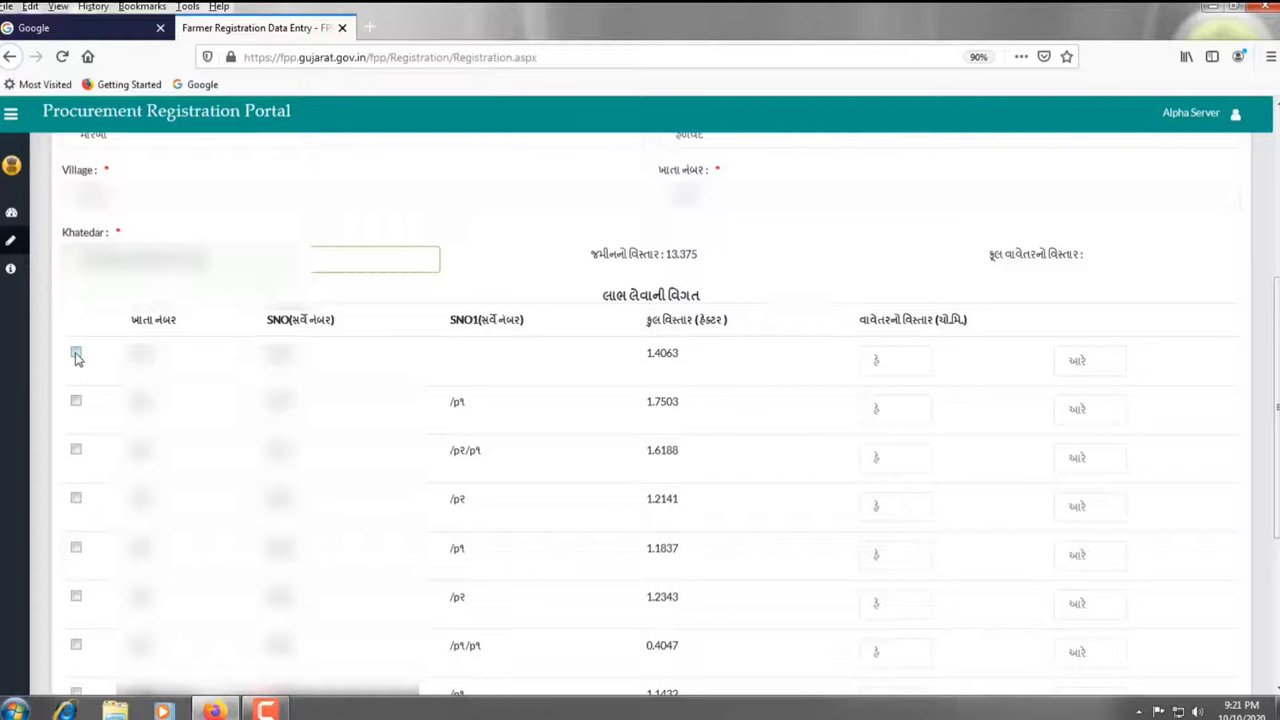
# Tick the 1.4063 ha and 1.7503 ha plots, enter areas 40 and 1-75, and continue
pyautogui.click(77, 356)
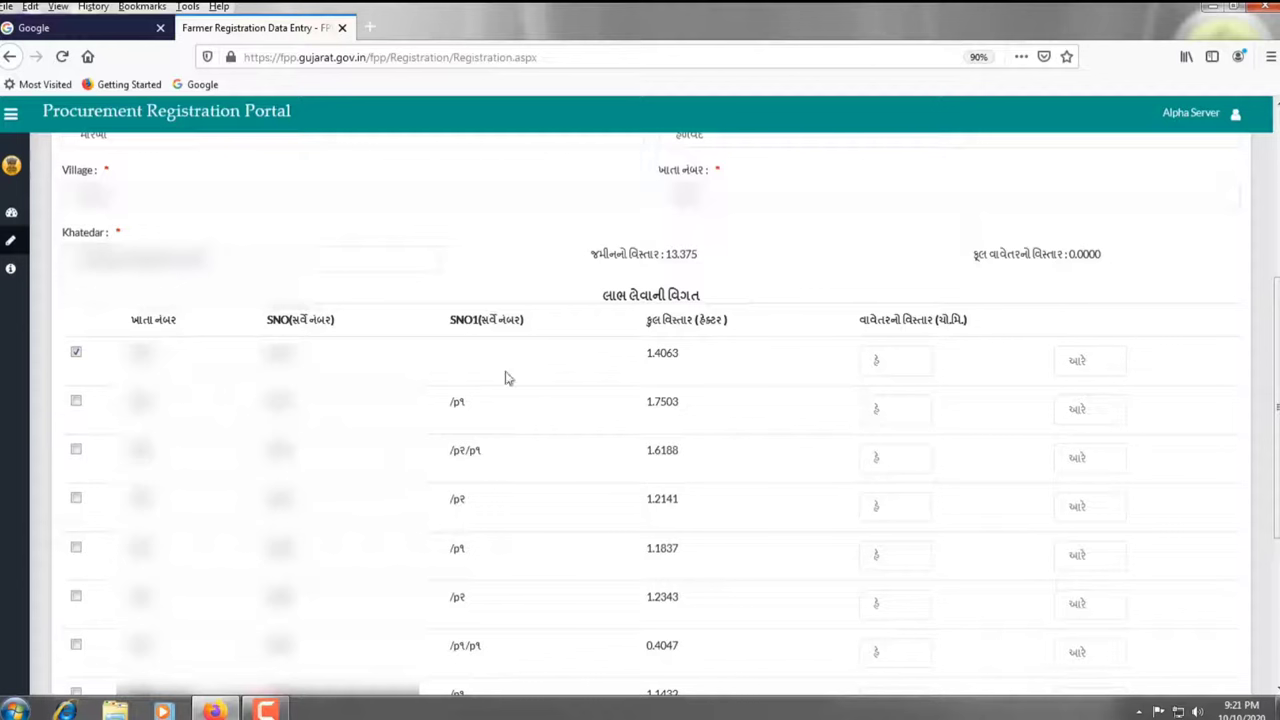
pyautogui.click(893, 368)
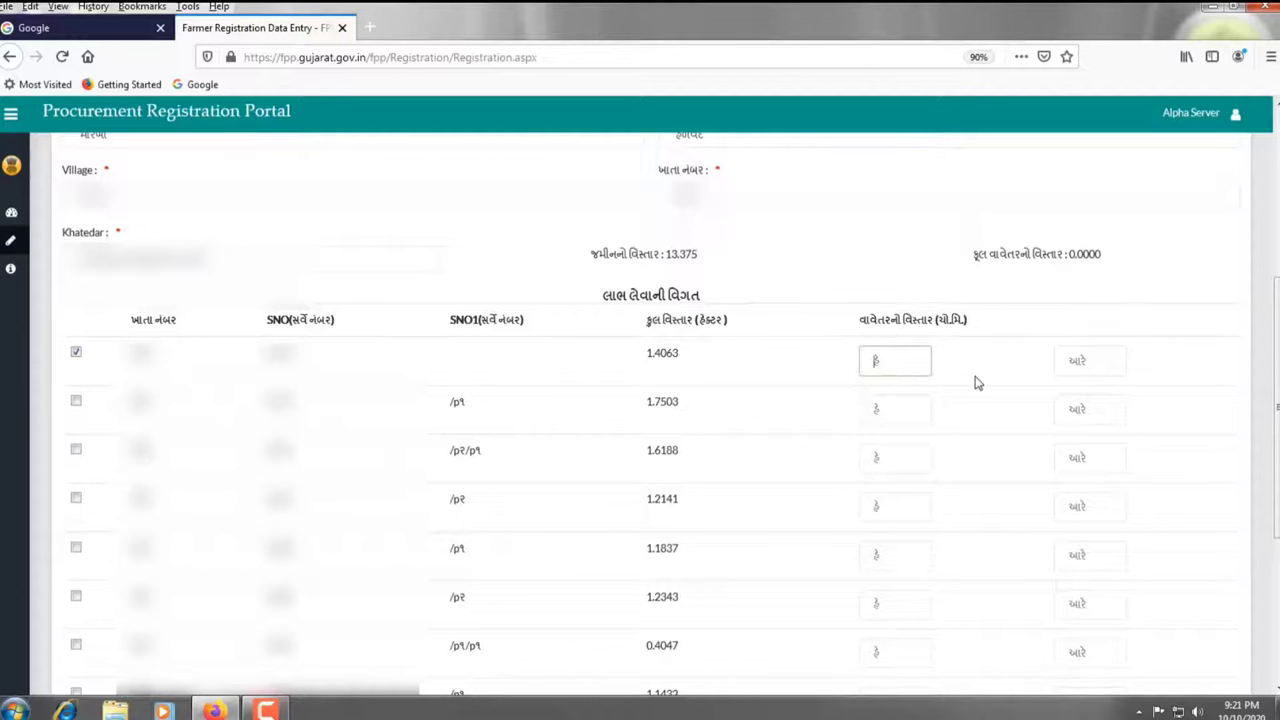
pyautogui.press('Tab')
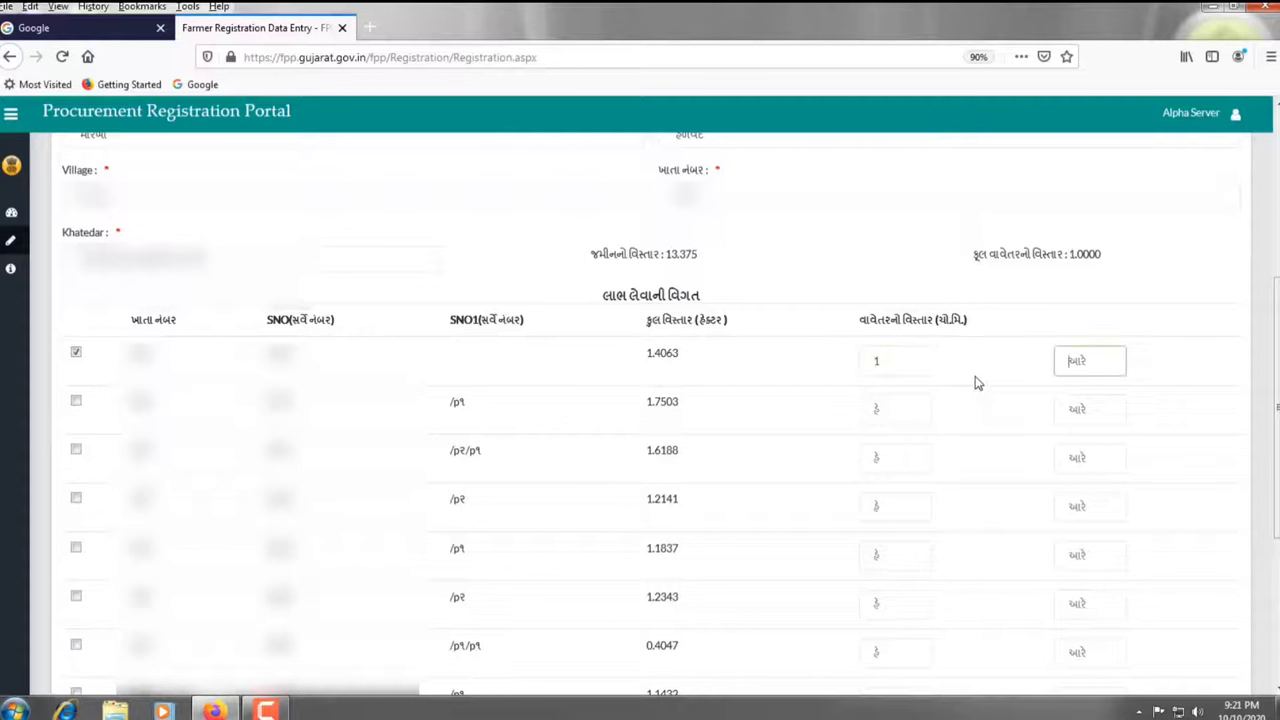
pyautogui.write('40')
pyautogui.click(978, 383)
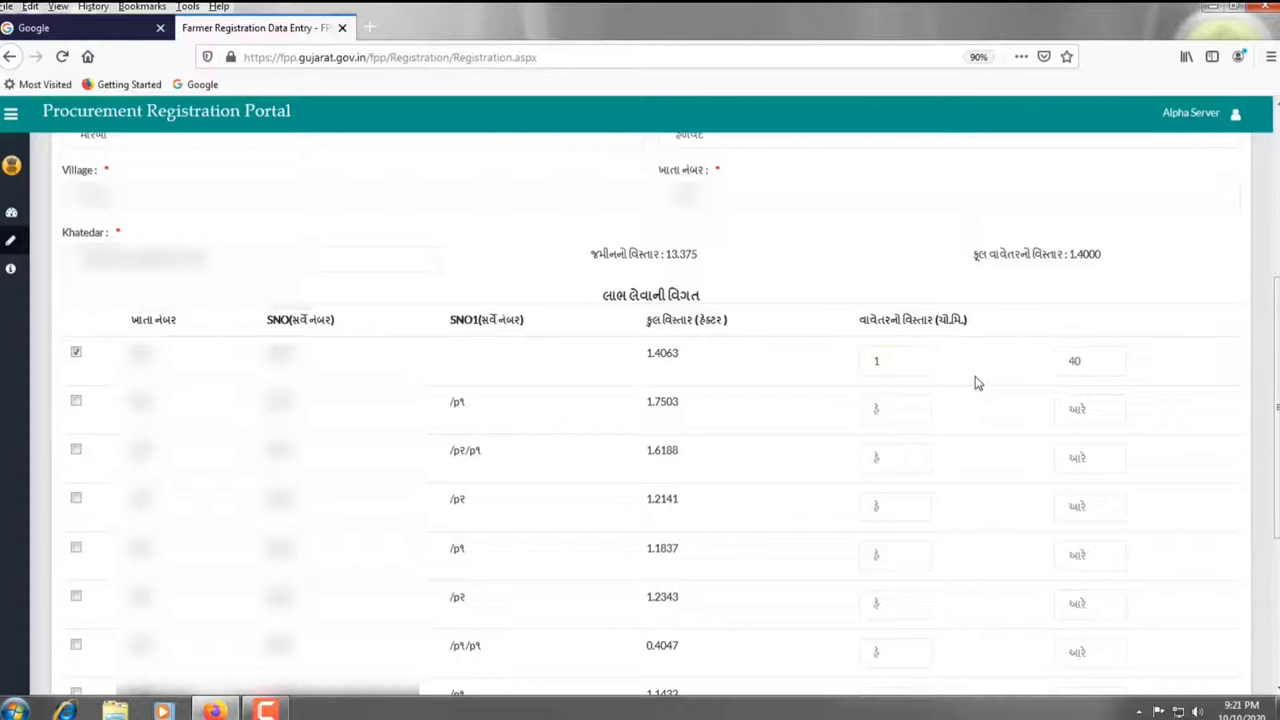
pyautogui.click(76, 401)
pyautogui.click(884, 414)
pyautogui.write('1')
pyautogui.press('Tab')
pyautogui.write('7')
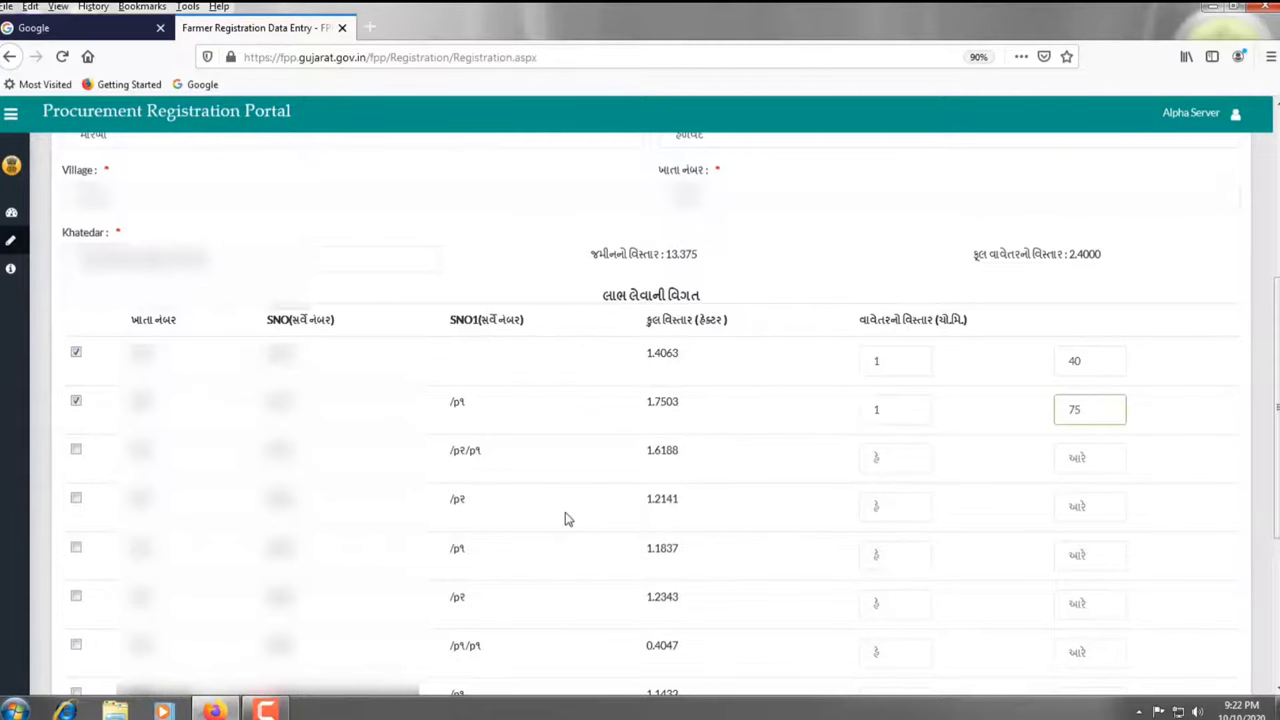
pyautogui.write('5')
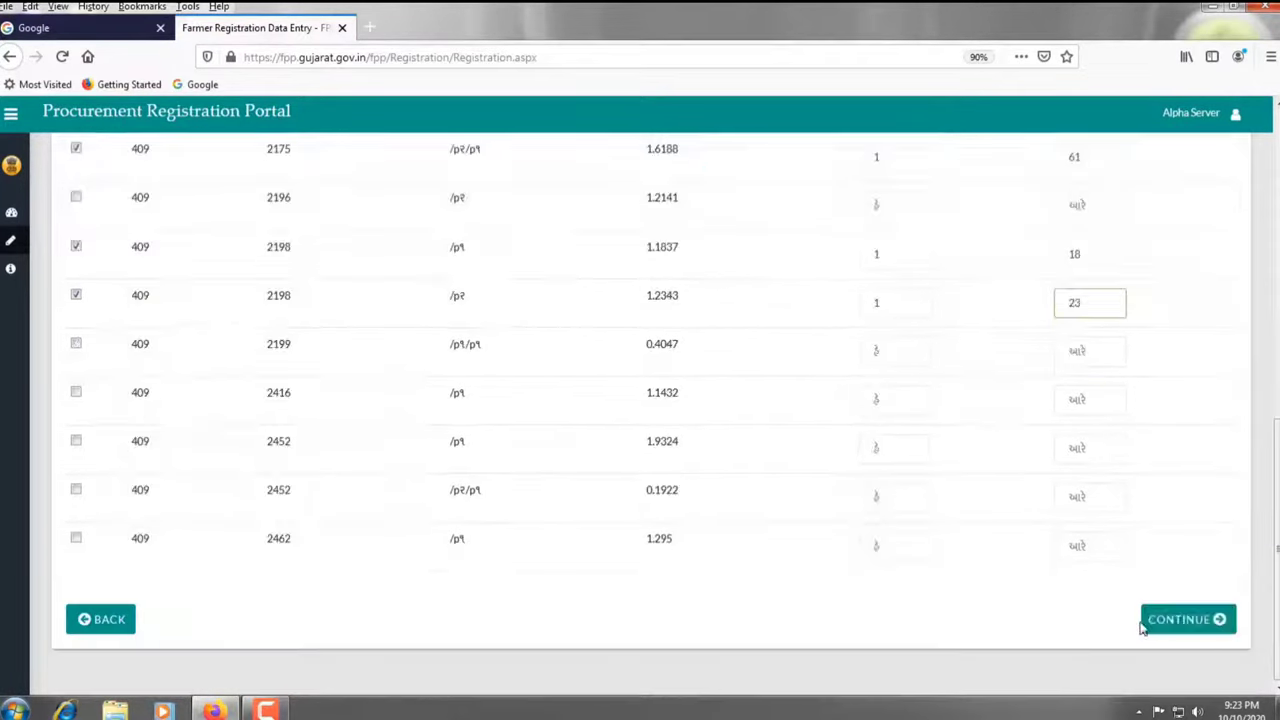
pyautogui.click(1188, 619)
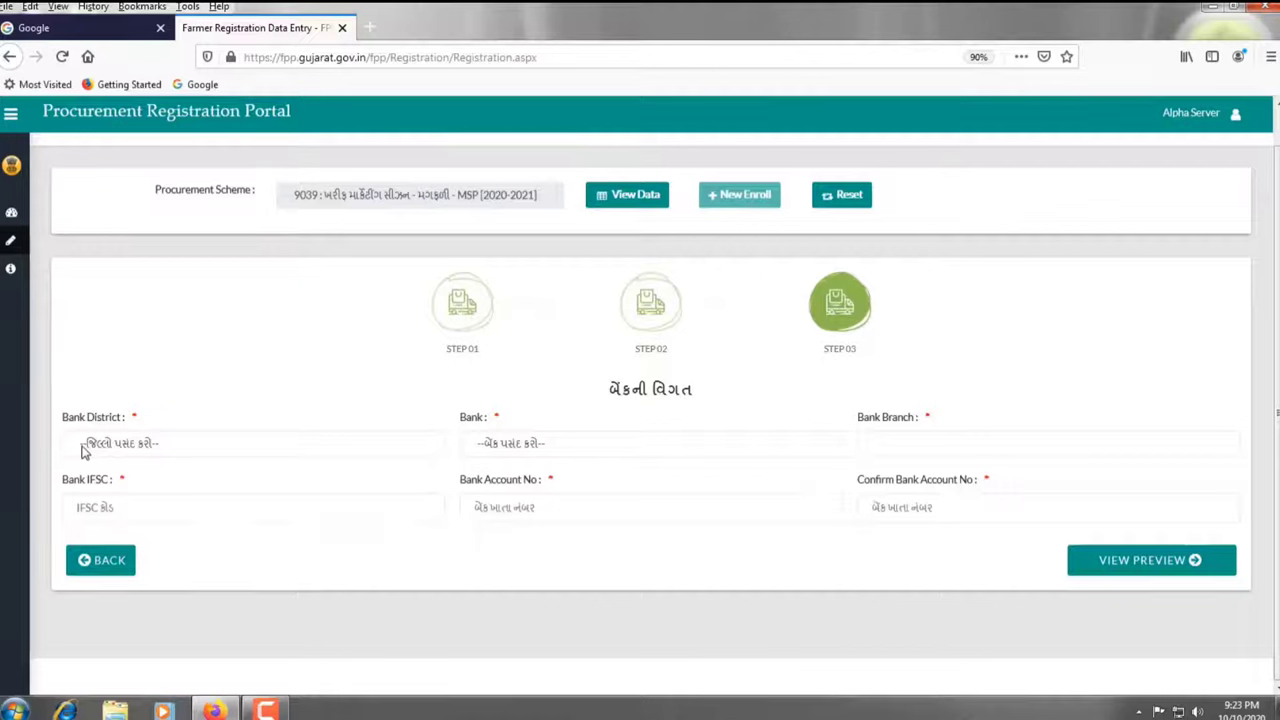
# Choose the bank district, STATE BANK OF INDIA and its branch, ready for the IFSC code
pyautogui.moveTo(58, 422)
pyautogui.mouseDown()
pyautogui.moveTo(143, 466)
pyautogui.moveTo(372, 456)
pyautogui.mouseUp()
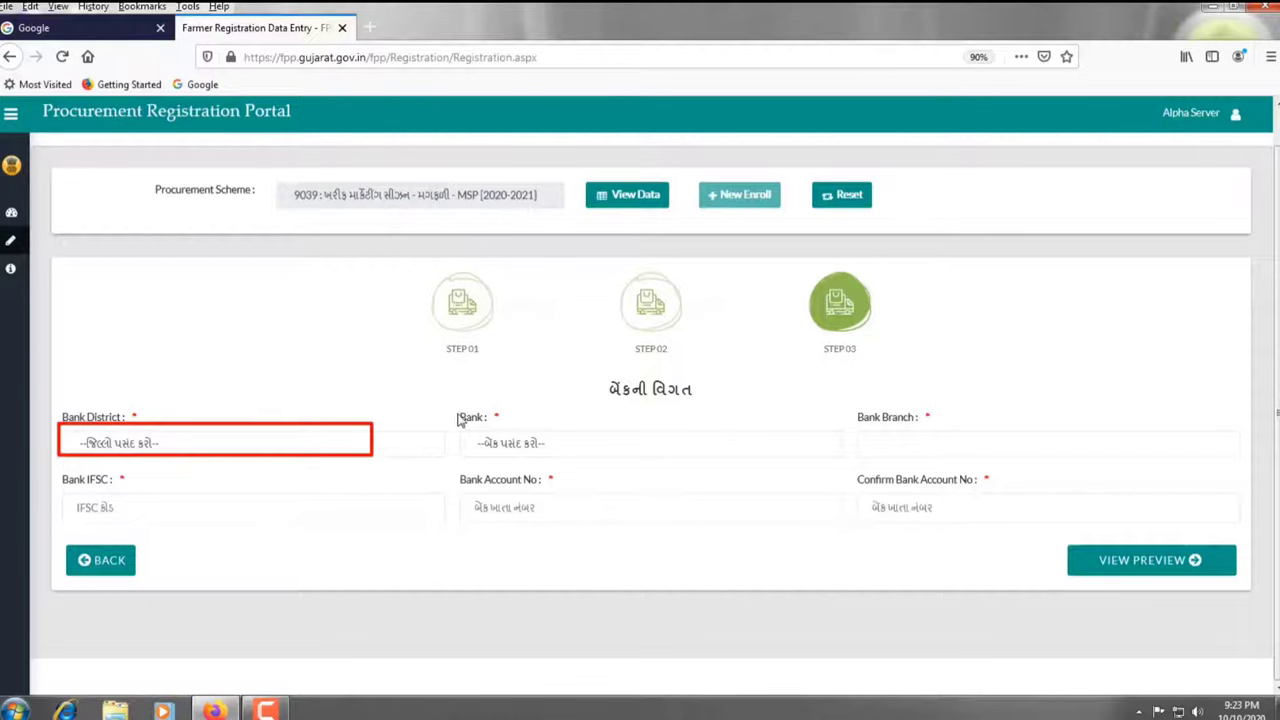
pyautogui.moveTo(459, 431)
pyautogui.mouseDown()
pyautogui.moveTo(520, 462)
pyautogui.moveTo(595, 468)
pyautogui.mouseUp()
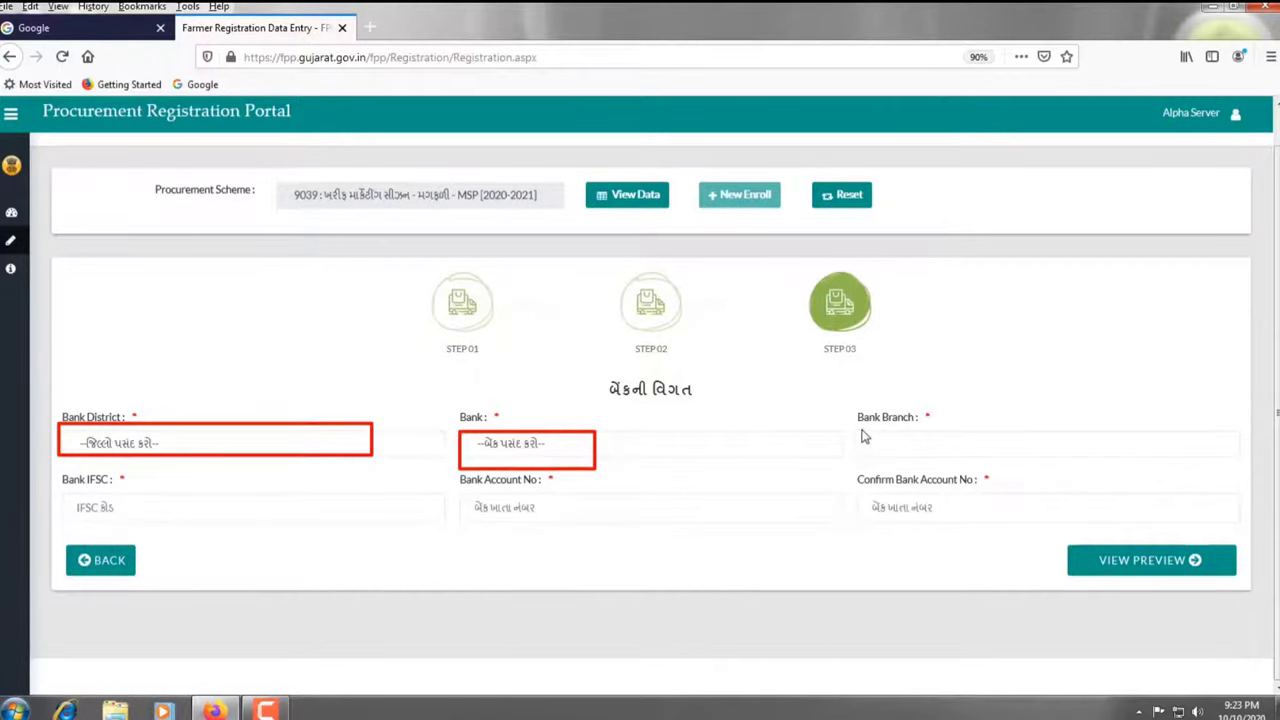
pyautogui.moveTo(861, 431)
pyautogui.mouseDown()
pyautogui.moveTo(885, 460)
pyautogui.moveTo(977, 463)
pyautogui.mouseUp()
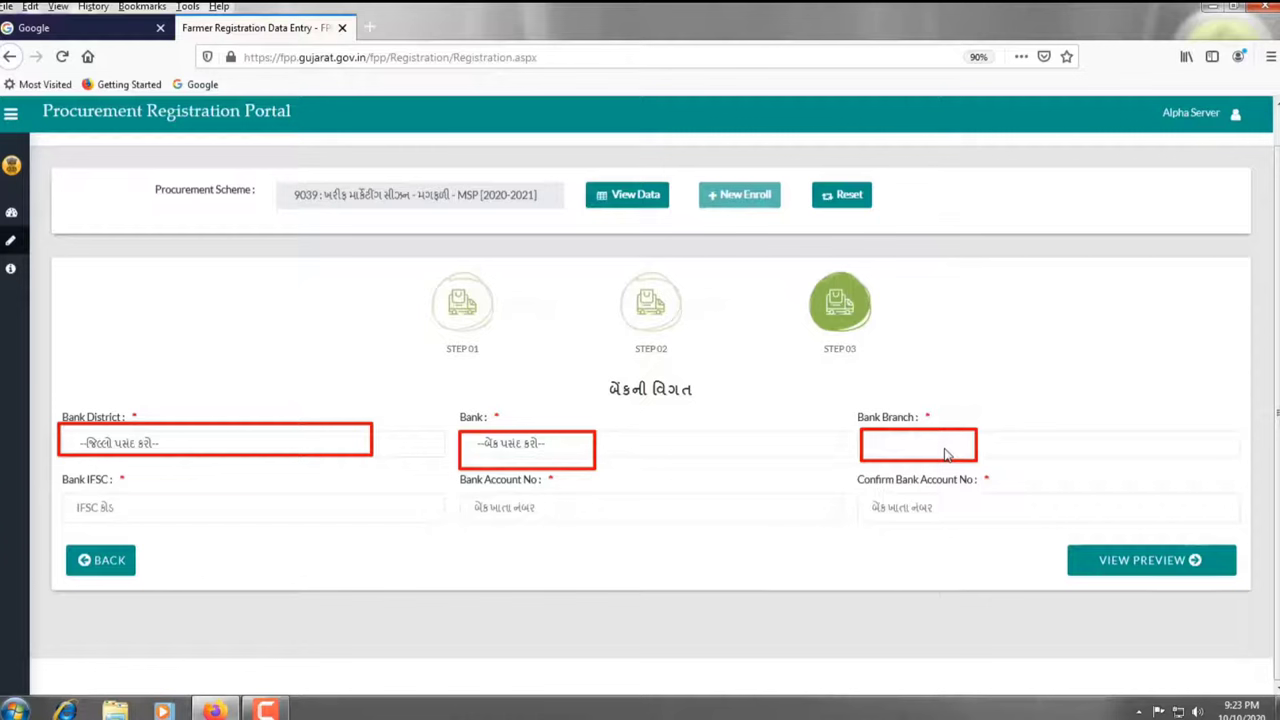
pyautogui.press('Escape')
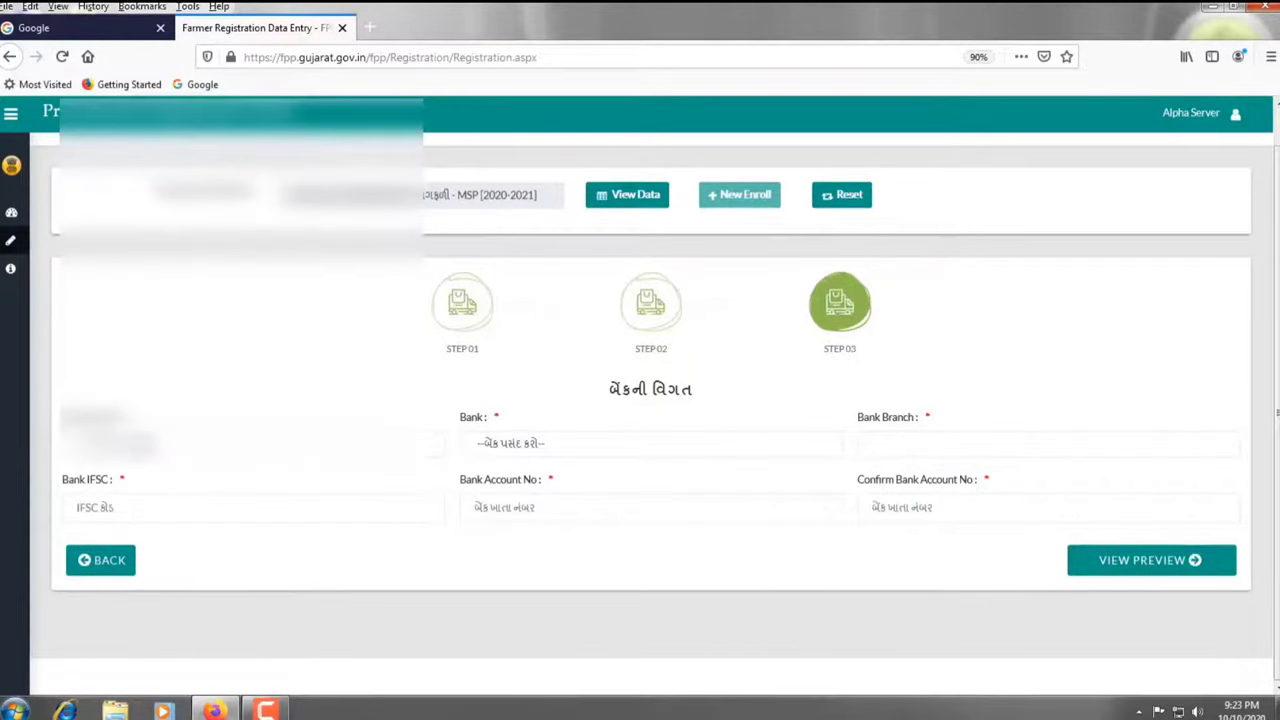
pyautogui.click(250, 443)
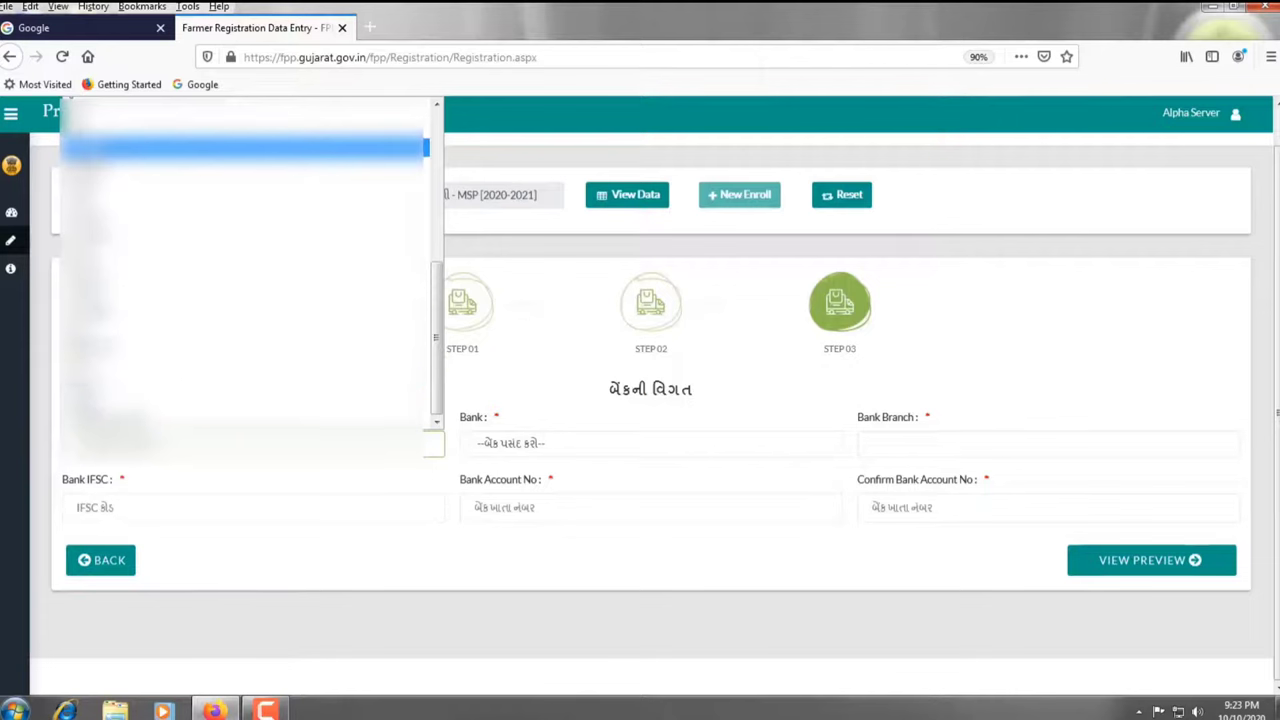
pyautogui.click(498, 447)
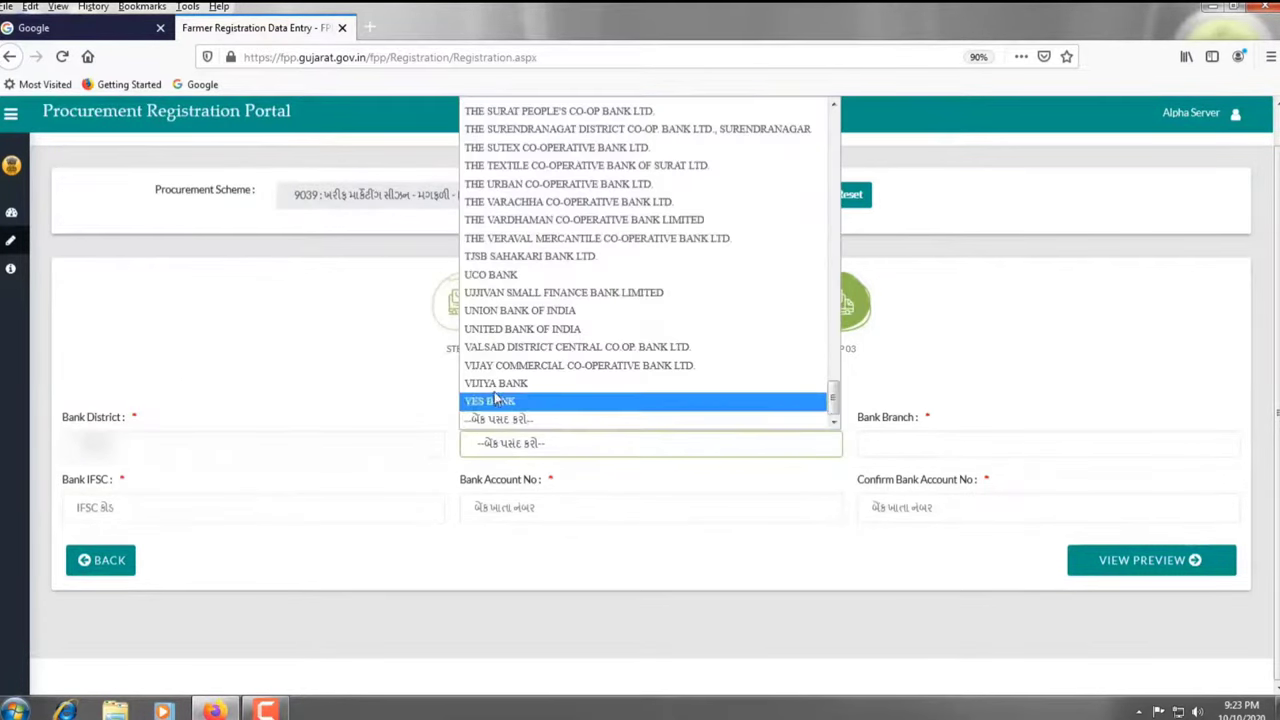
pyautogui.scroll(9, 505, 313)
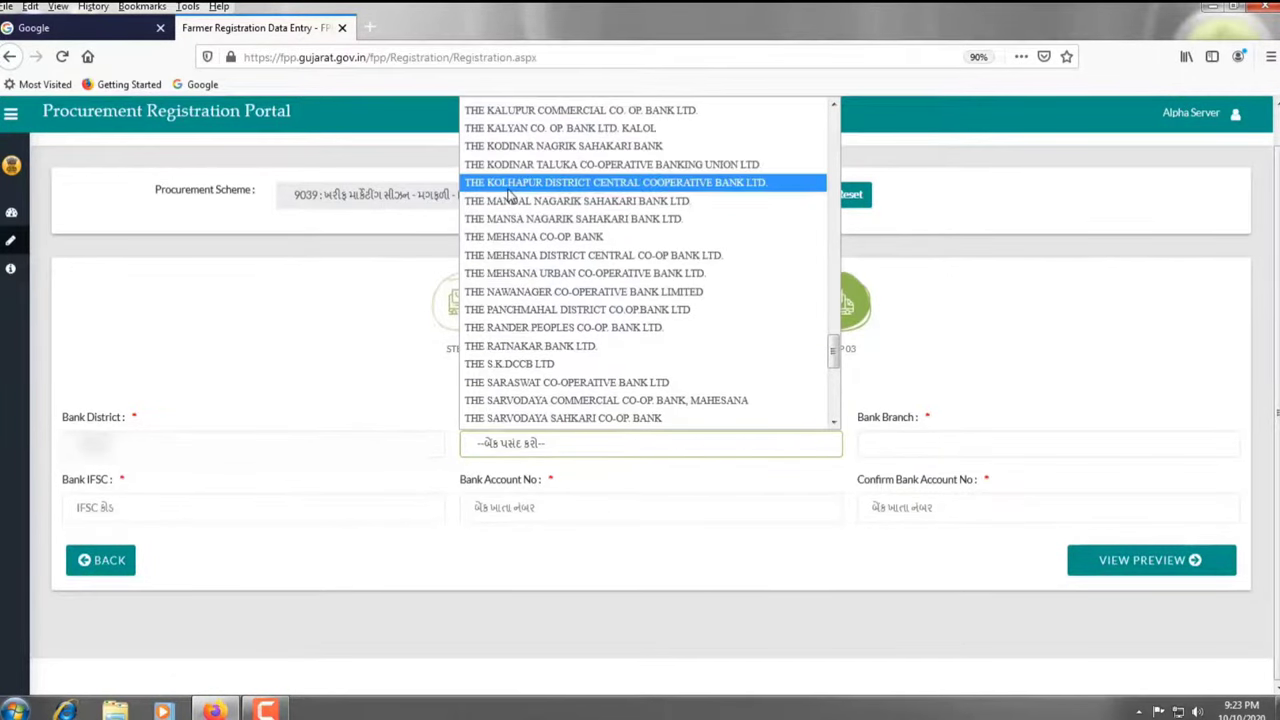
pyautogui.press('s')
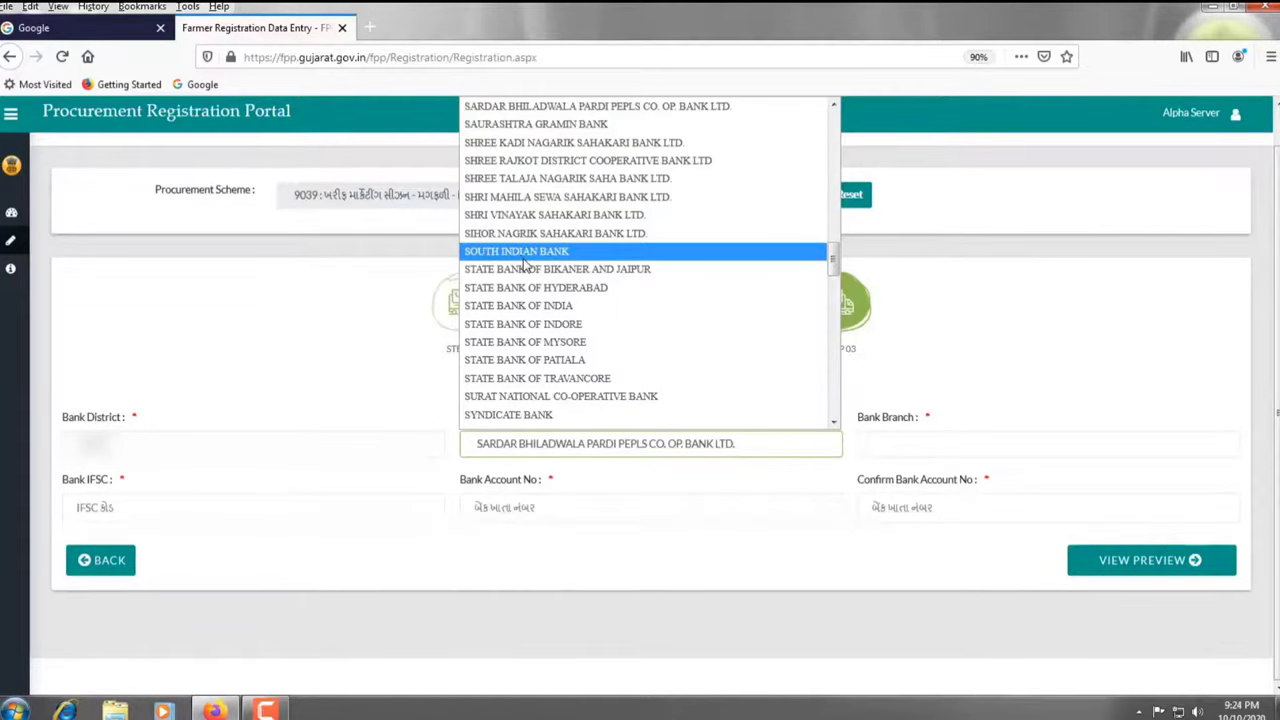
pyautogui.click(545, 306)
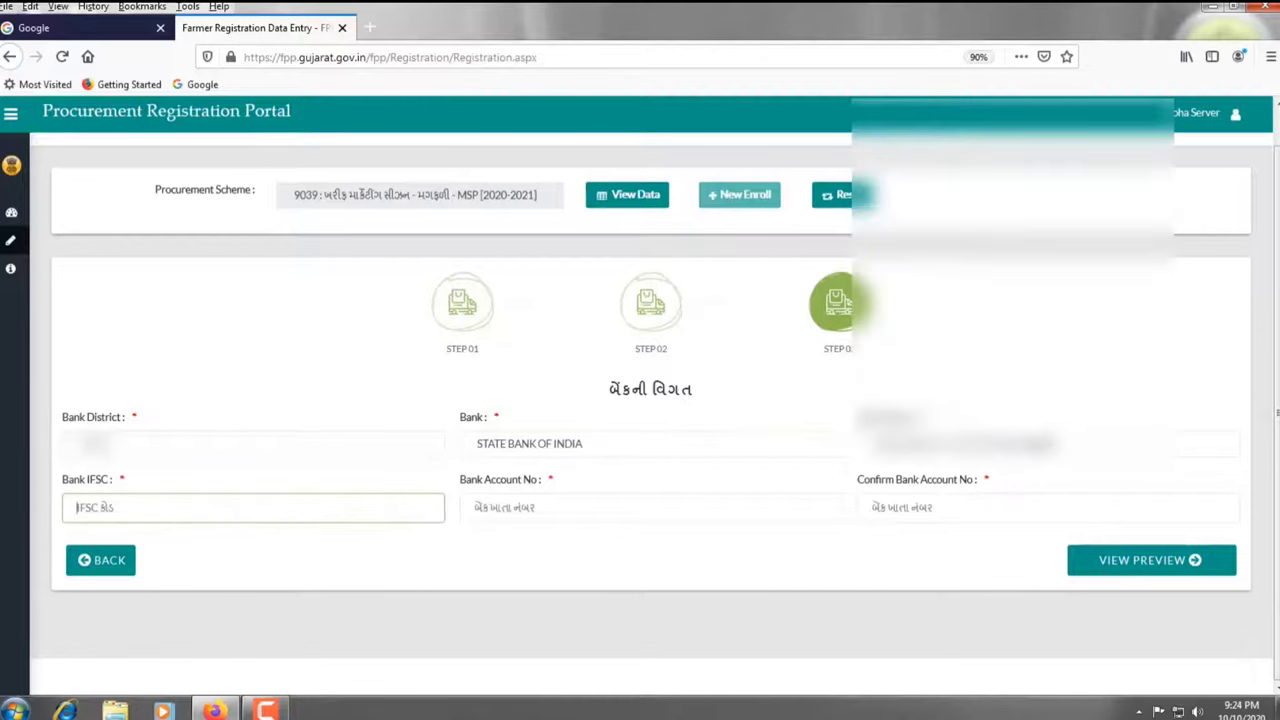
pyautogui.click(1000, 443)
pyautogui.click(958, 278)
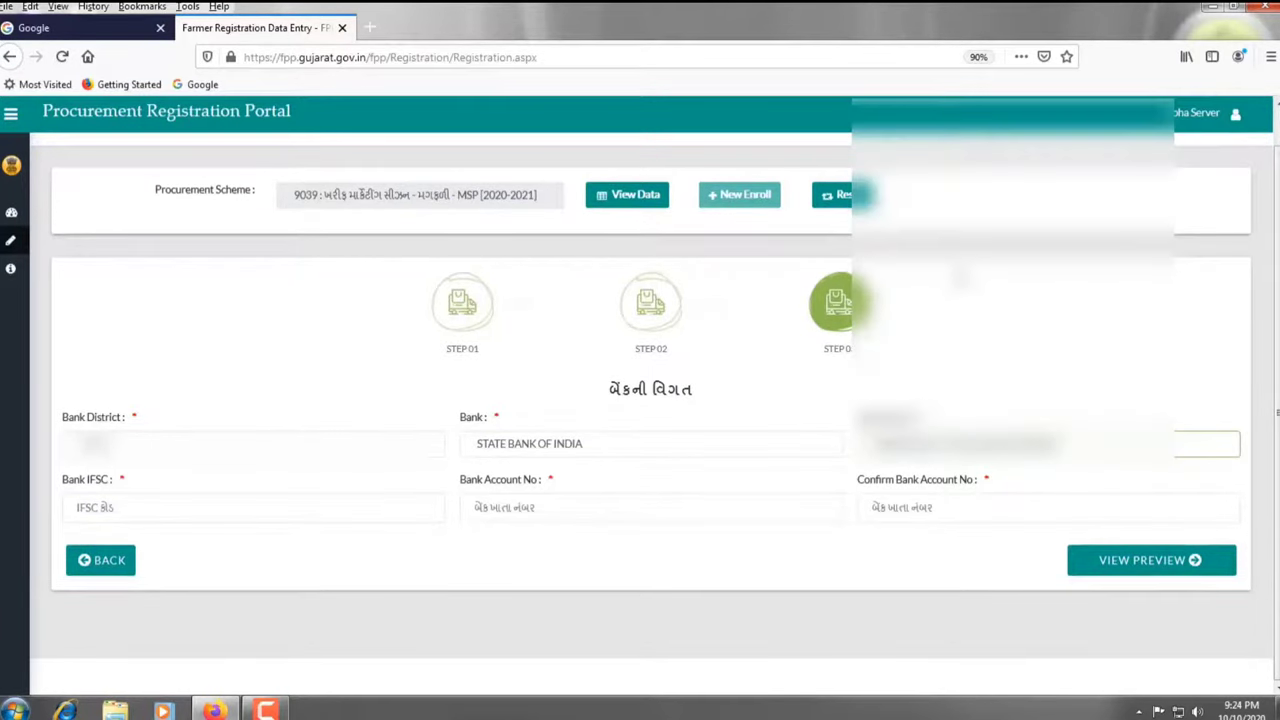
pyautogui.click(185, 508)
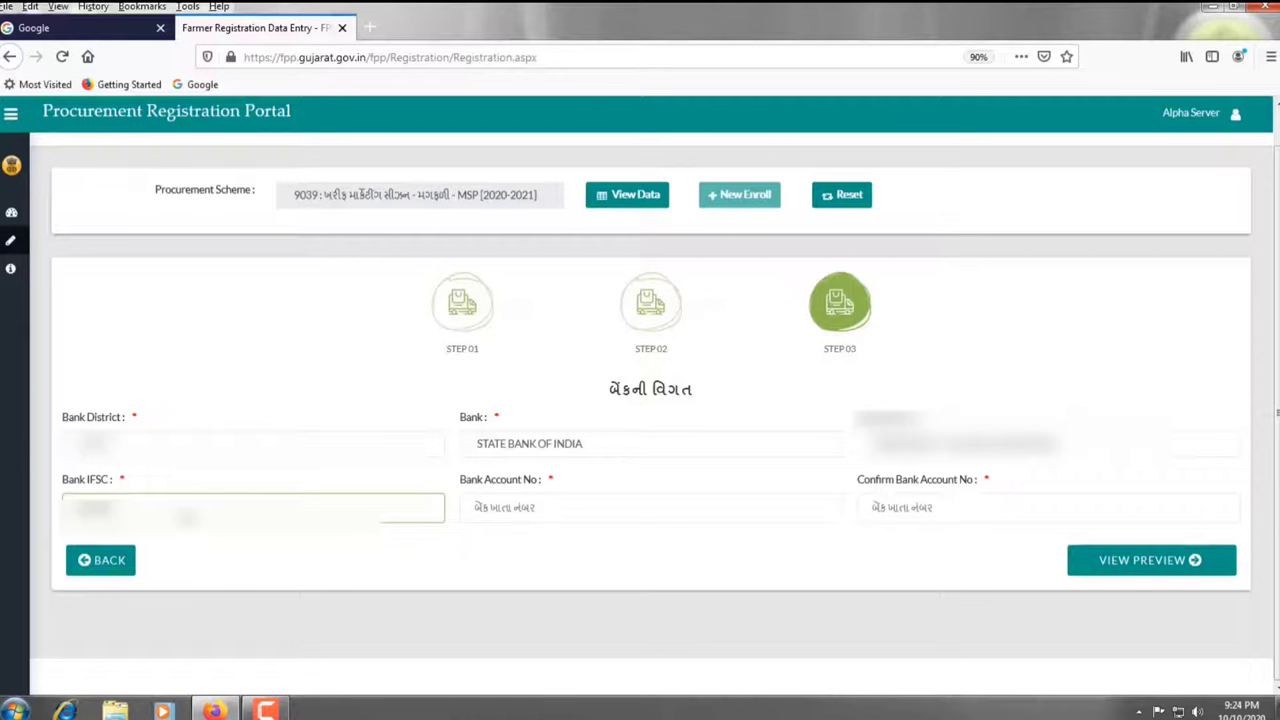
# Enter the bank account number and its confirmation, then open the Preview Form Details page
pyautogui.click(486, 515)
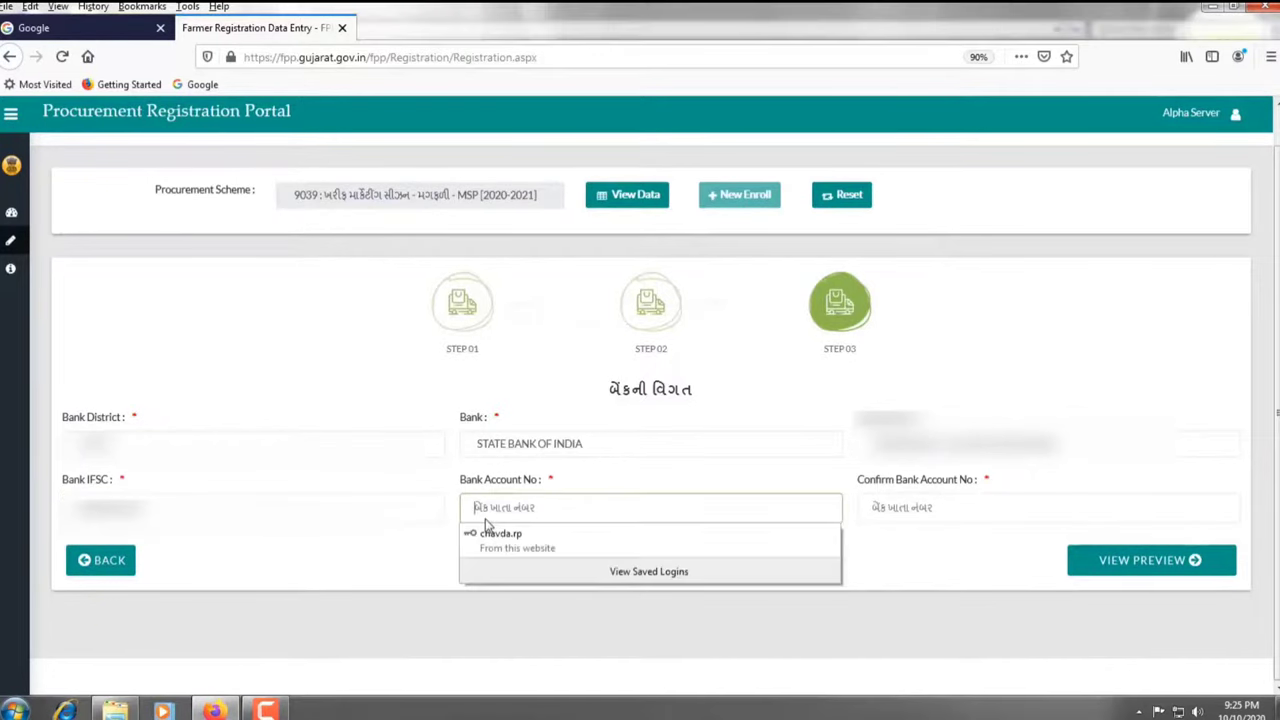
pyautogui.write('••')
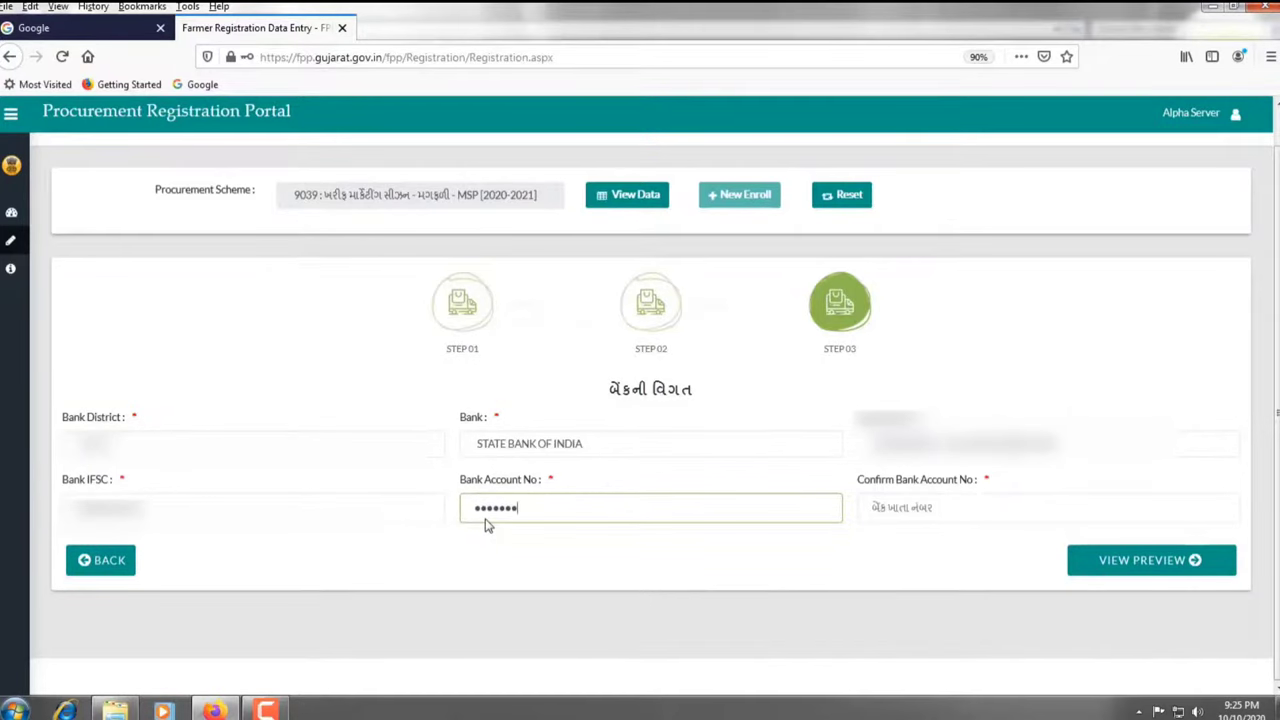
pyautogui.write('••')
pyautogui.press('Tab')
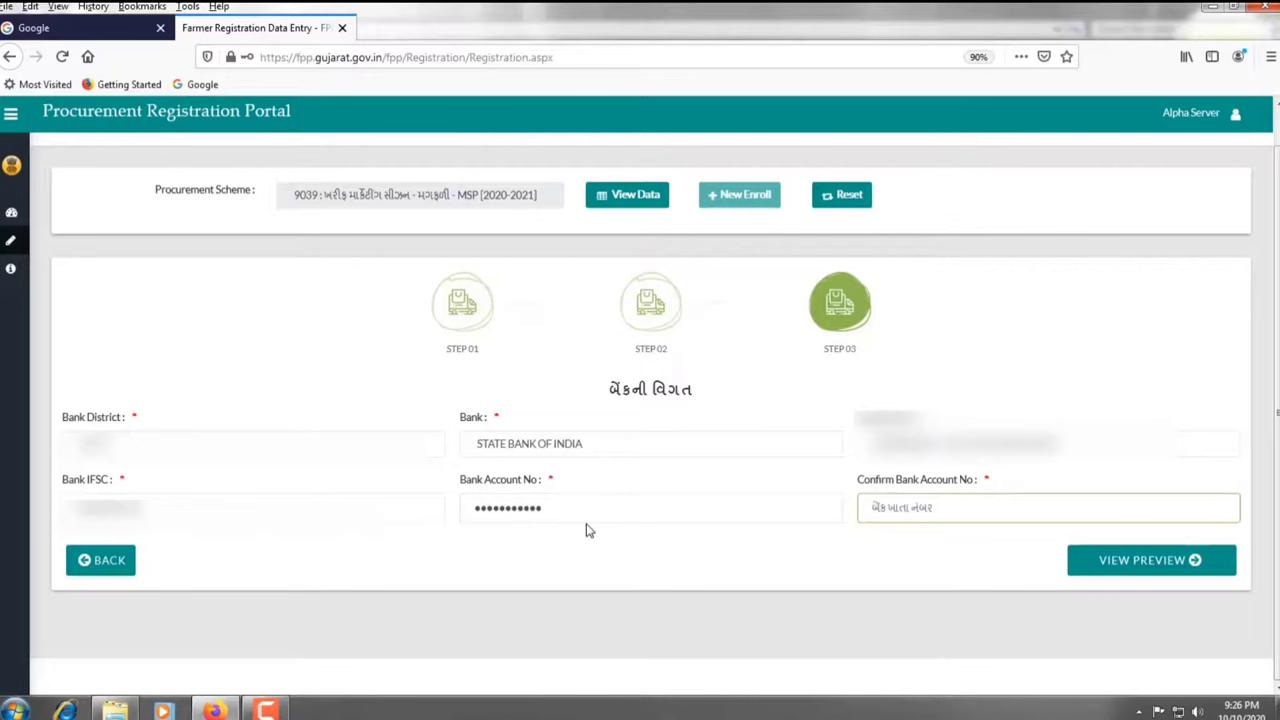
pyautogui.write('30')
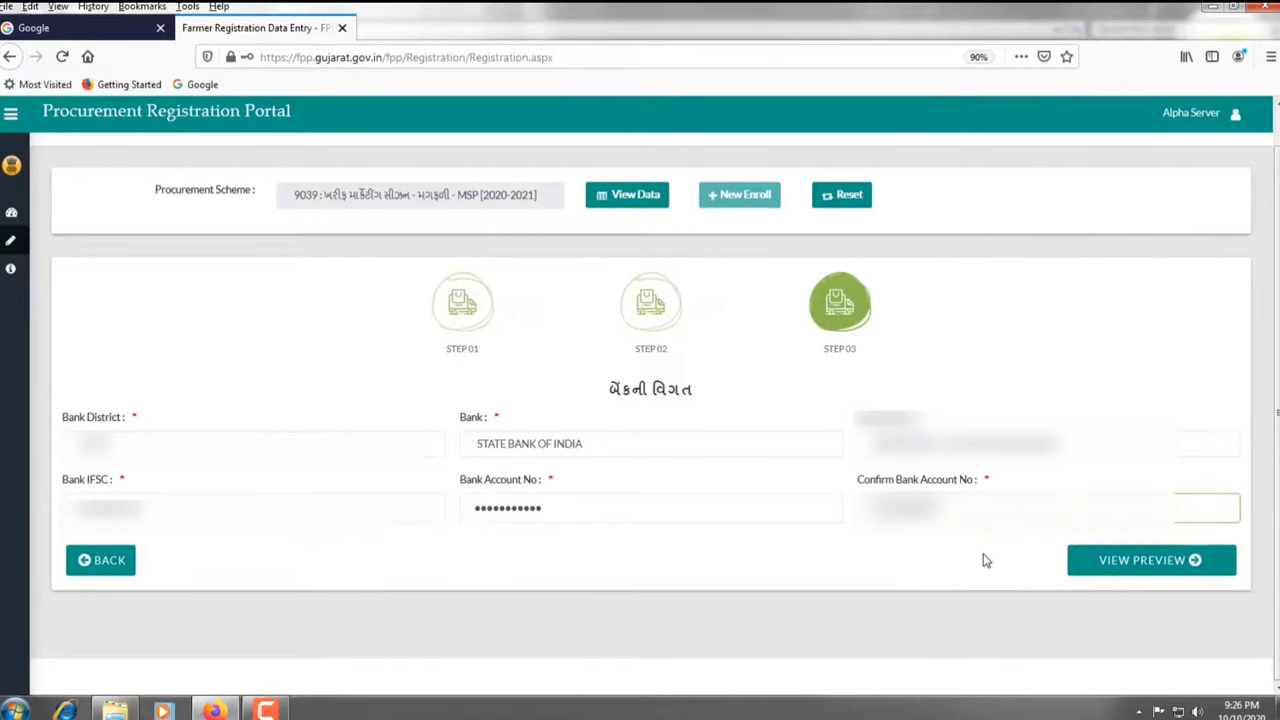
pyautogui.click(1112, 563)
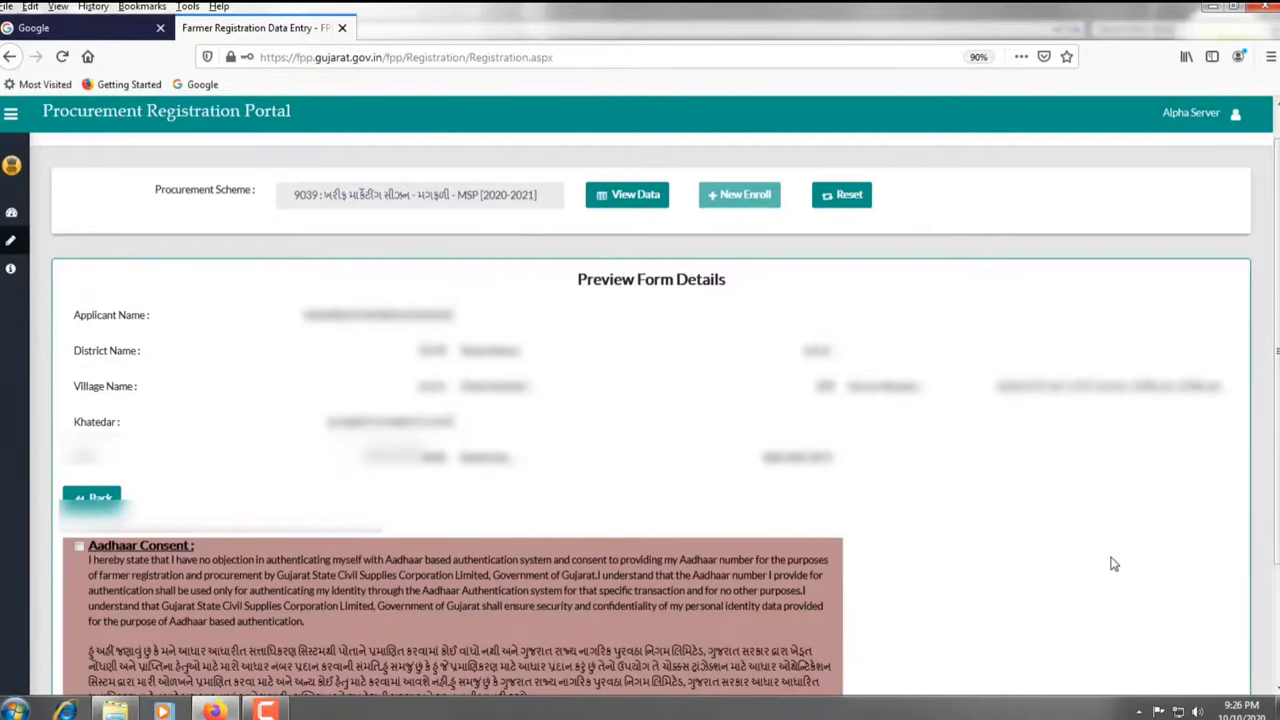
# Reopen the form details preview and send an OTP to the farmer's mobile
pyautogui.click(103, 495)
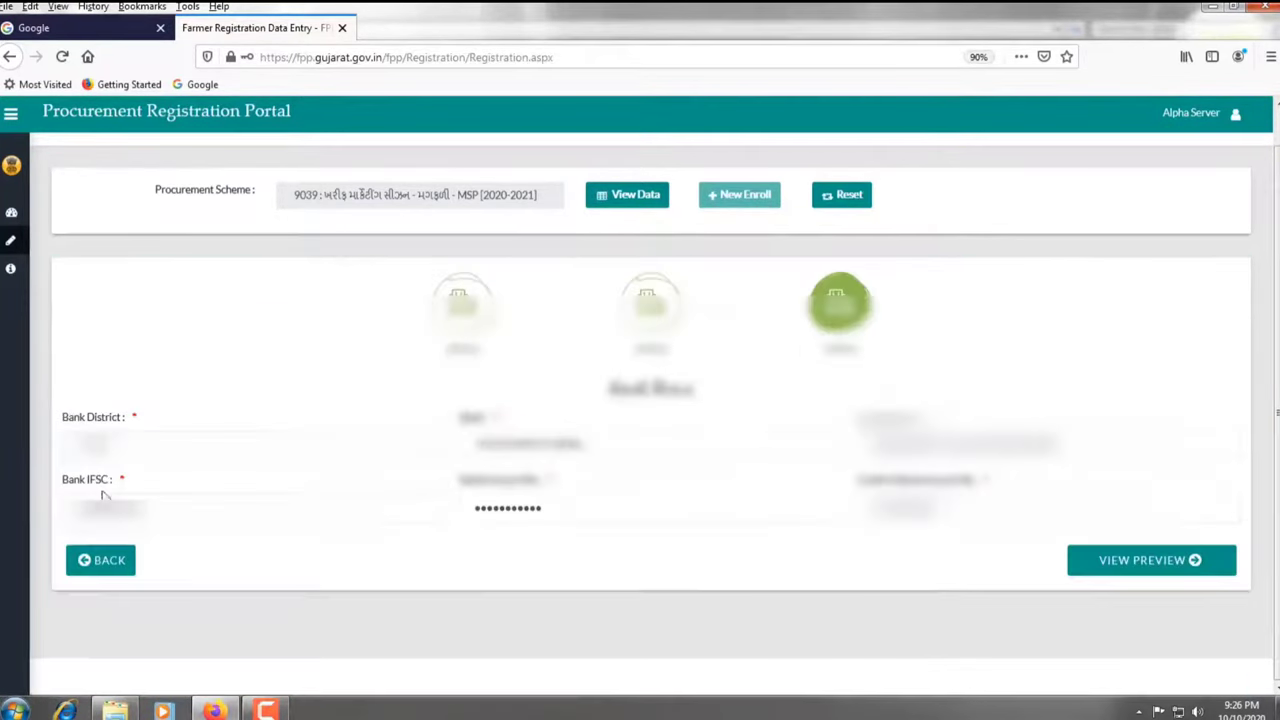
pyautogui.click(1096, 566)
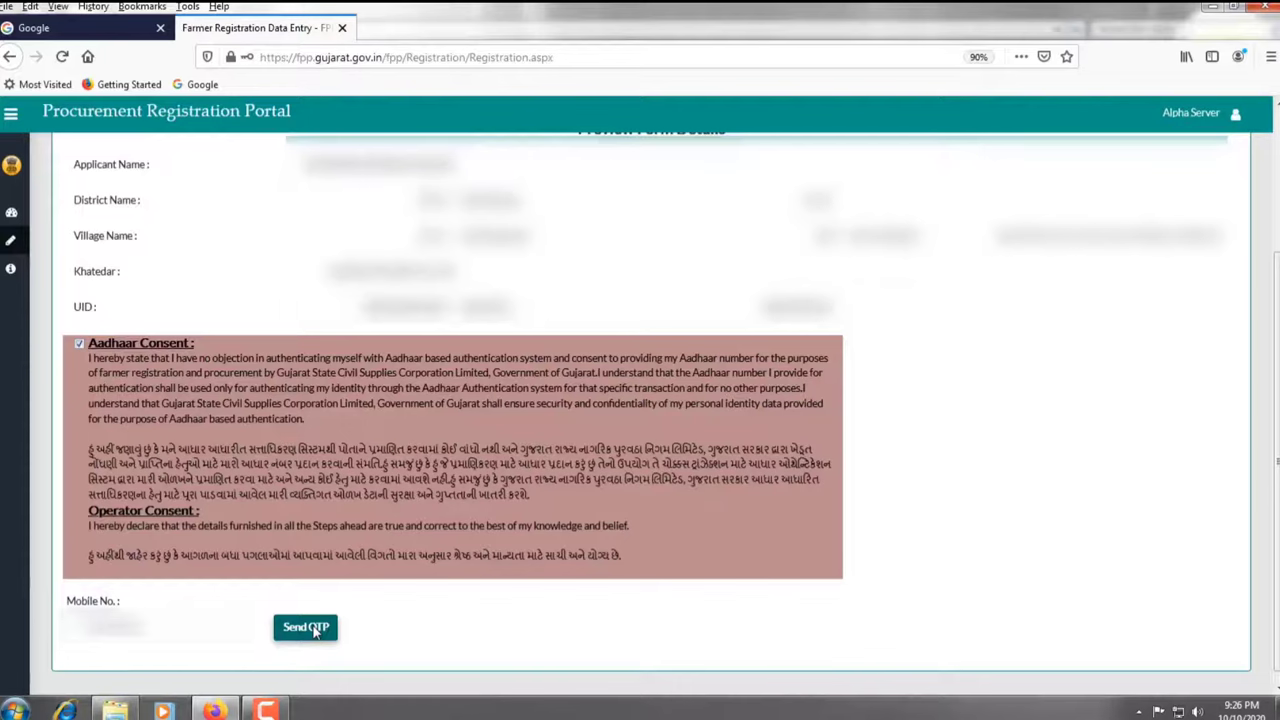
pyautogui.click(315, 630)
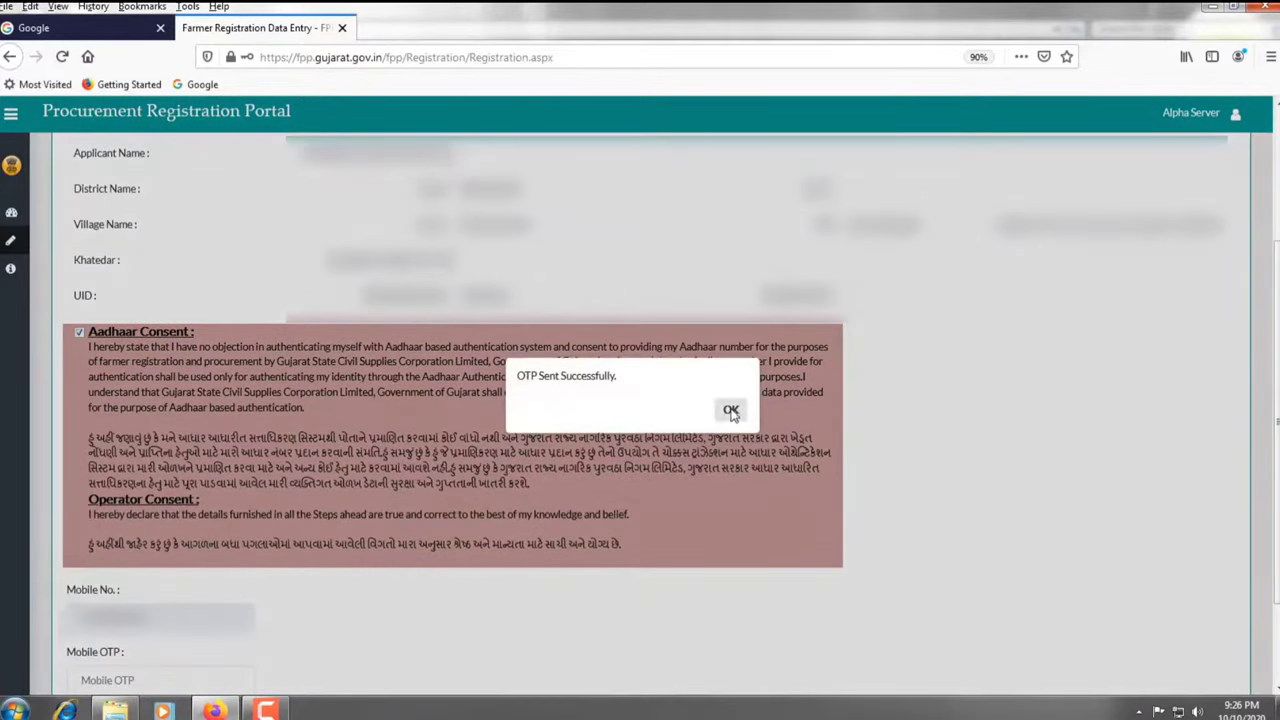
pyautogui.click(731, 412)
# Enter the mobile OTP, submit the registration and confirm with YES
pyautogui.scroll(-2, 400, 500)
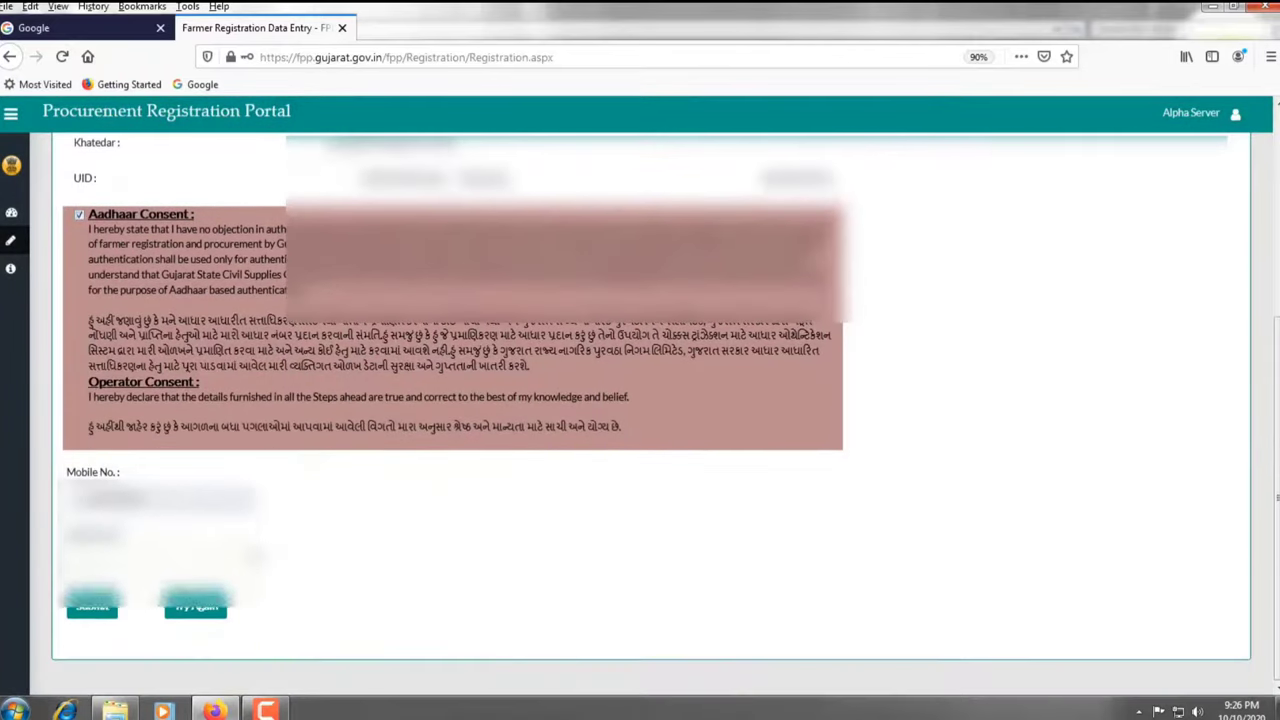
pyautogui.click(85, 568)
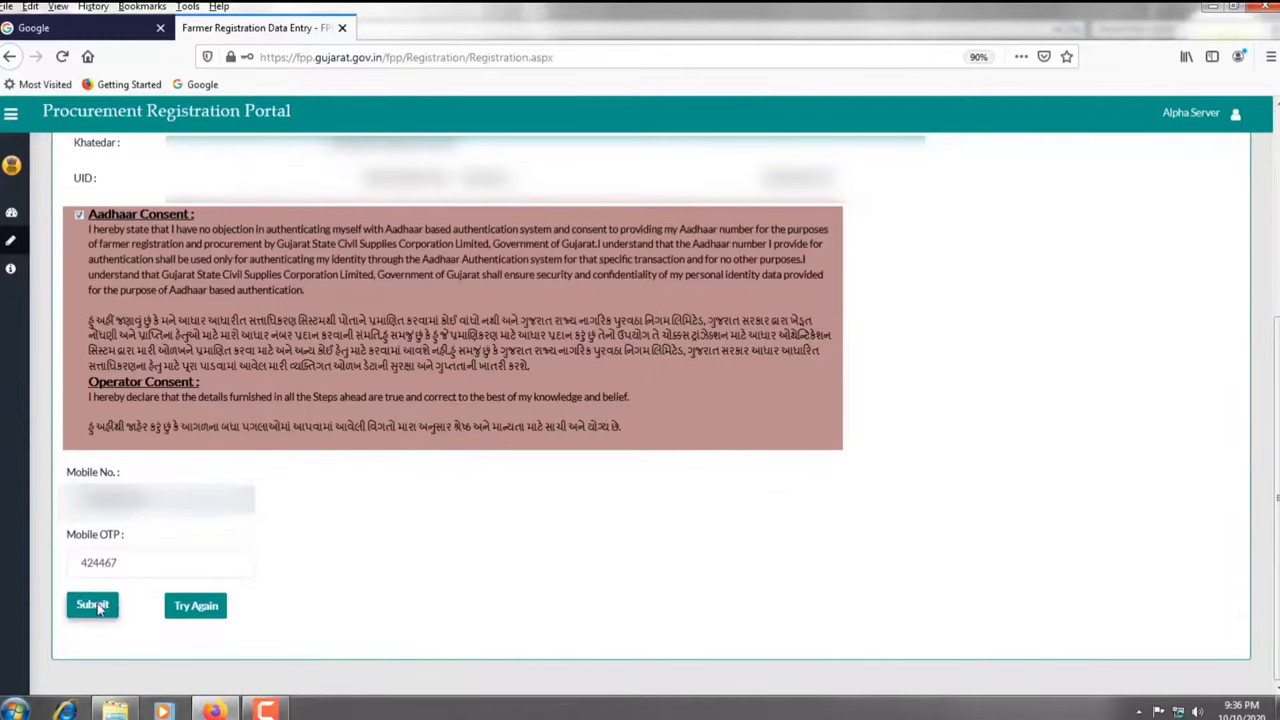
pyautogui.click(90, 605)
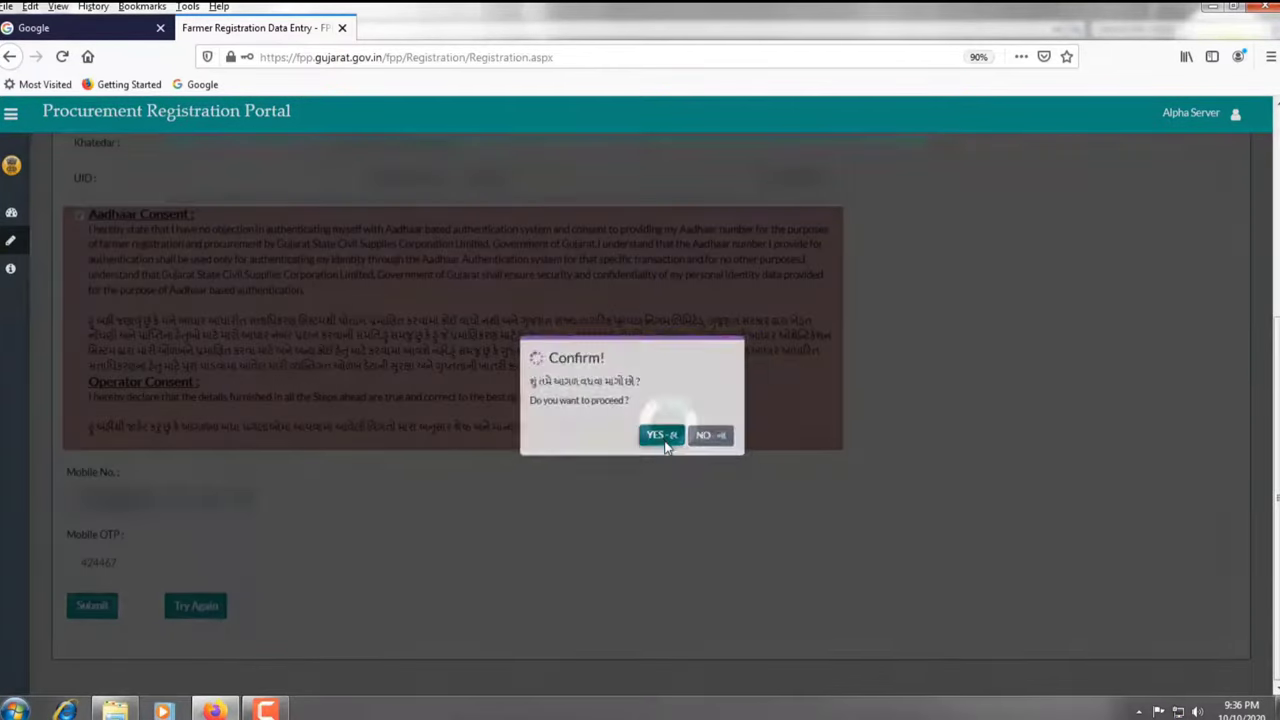
pyautogui.click(665, 442)
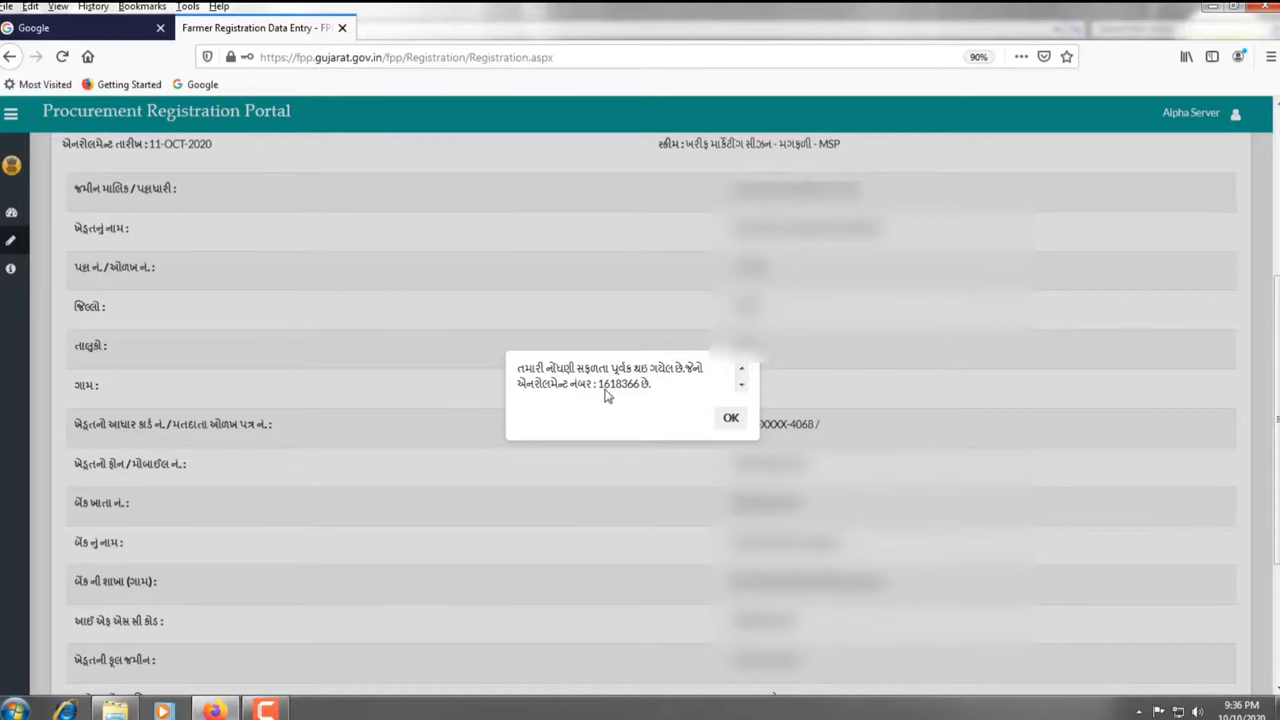
# Dismiss the enrolment success alert and go to Manage Documents
pyautogui.click(731, 418)
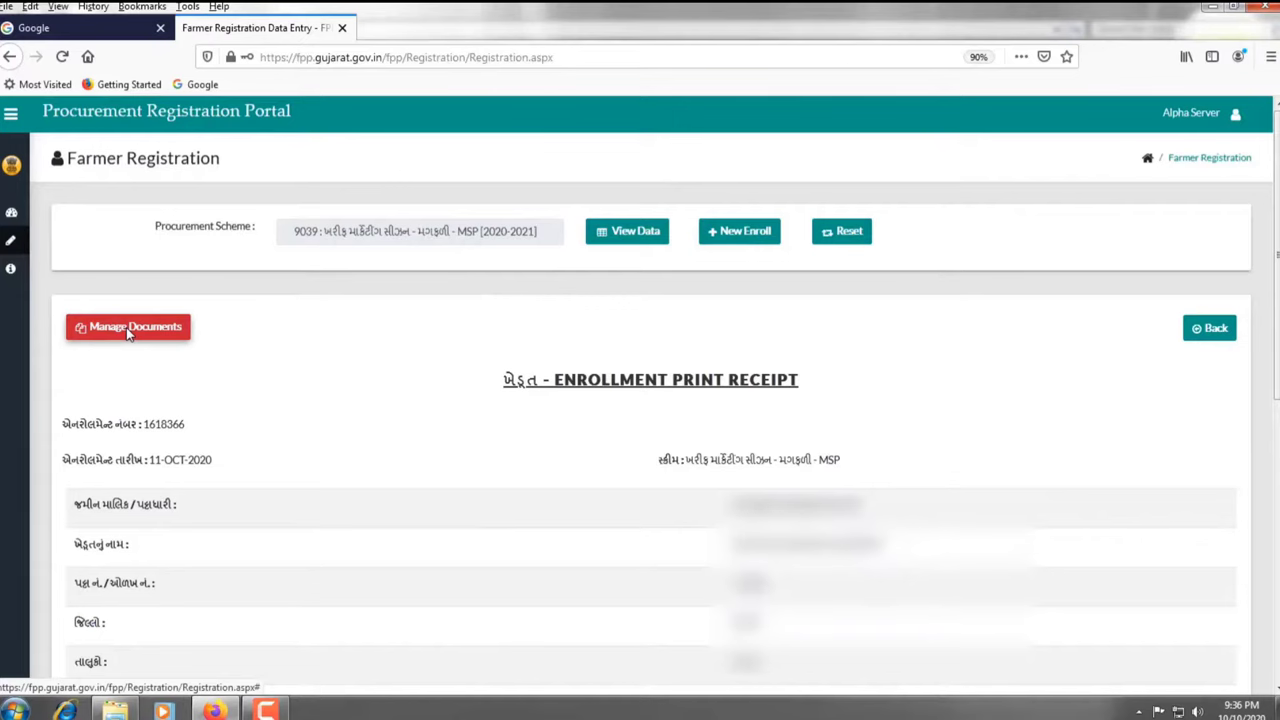
pyautogui.click(128, 330)
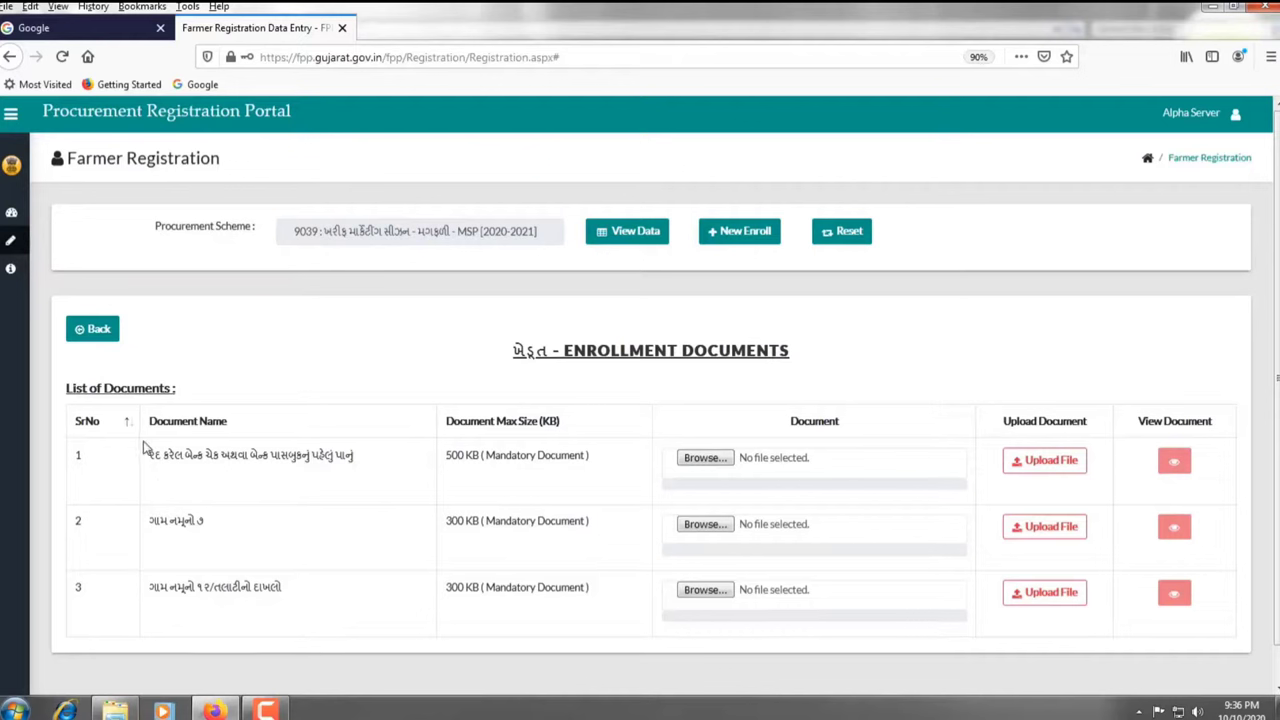
# Look over the three mandatory documents, then go back to the enrolment print receipt
pyautogui.moveTo(143, 445)
pyautogui.mouseDown()
pyautogui.moveTo(186, 483)
pyautogui.moveTo(281, 509)
pyautogui.moveTo(437, 513)
pyautogui.mouseUp()
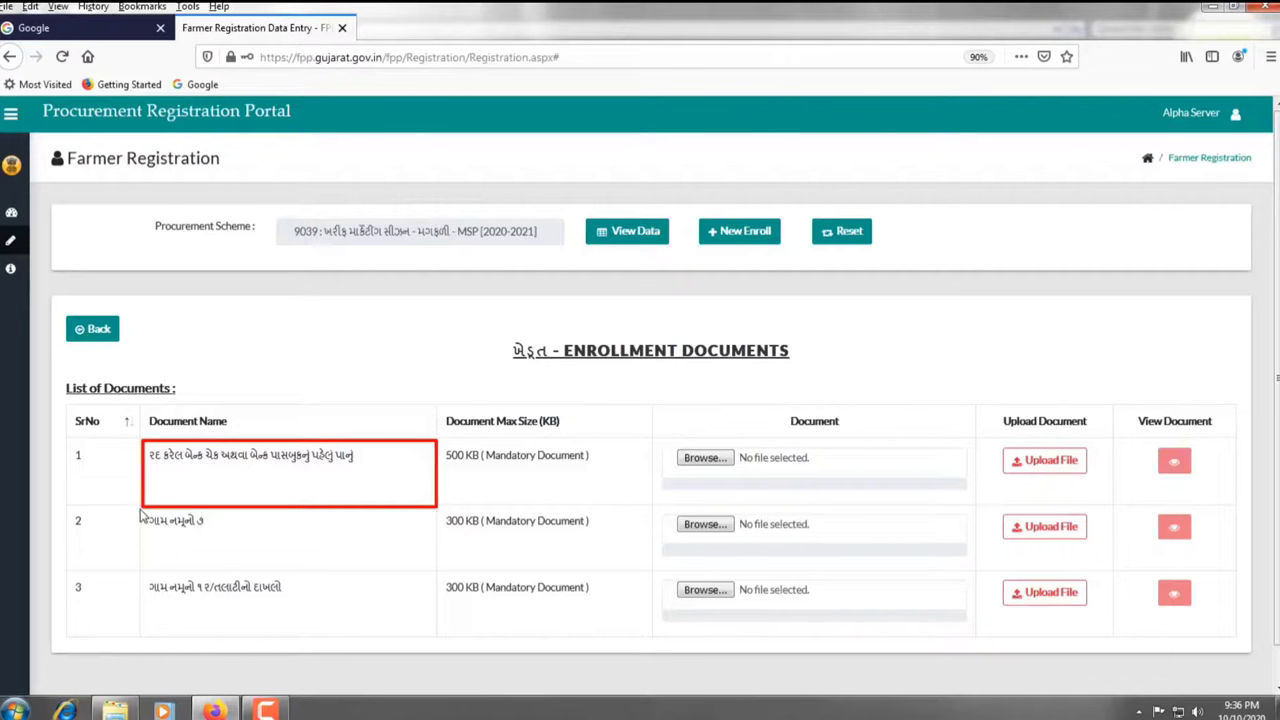
pyautogui.moveTo(141, 512); pyautogui.dragTo(427, 578)
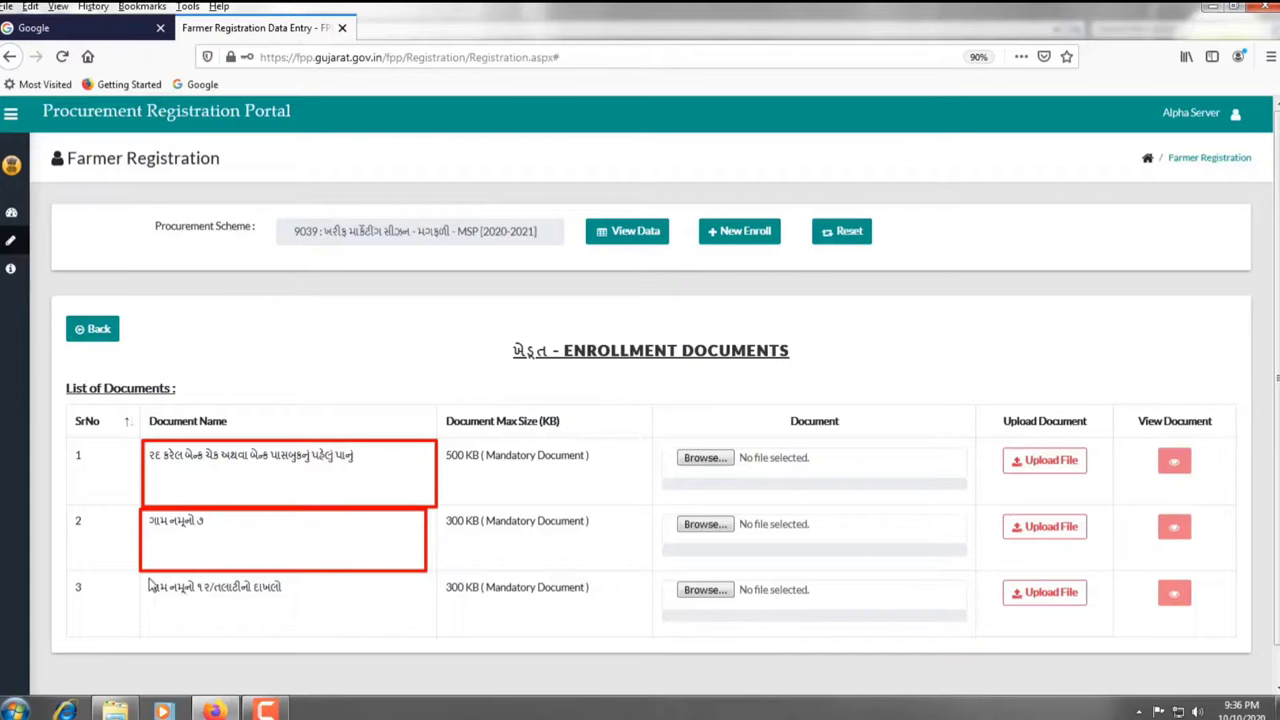
pyautogui.moveTo(148, 577); pyautogui.dragTo(425, 627)
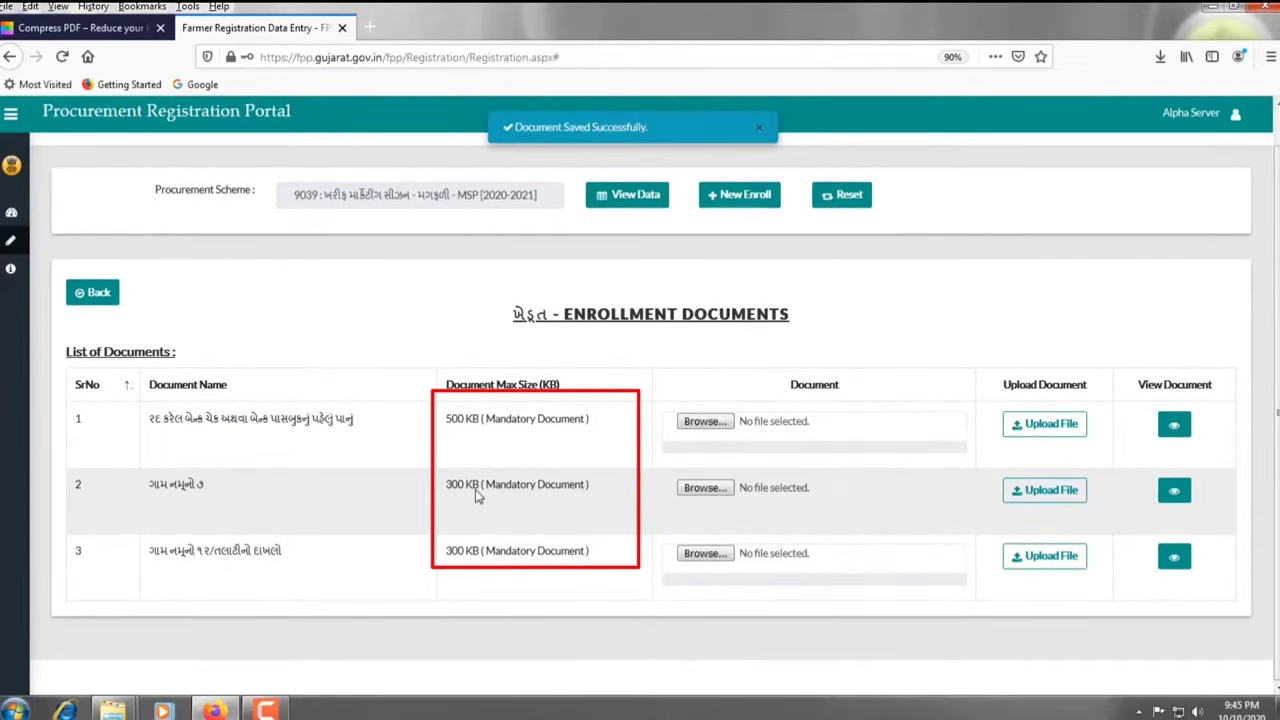
pyautogui.click(109, 291)
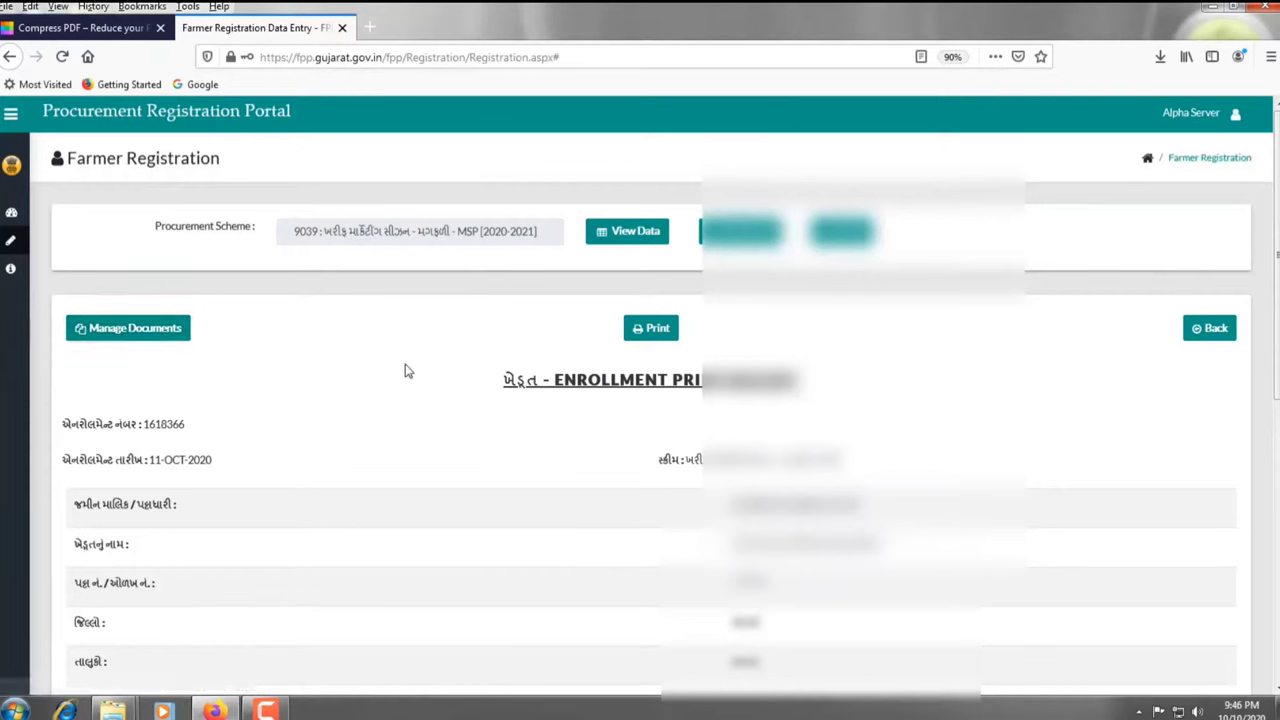
# Generate the printable groundnut MSP enrolment report from the bottom of the receipt
pyautogui.scroll(-5, 593, 358)
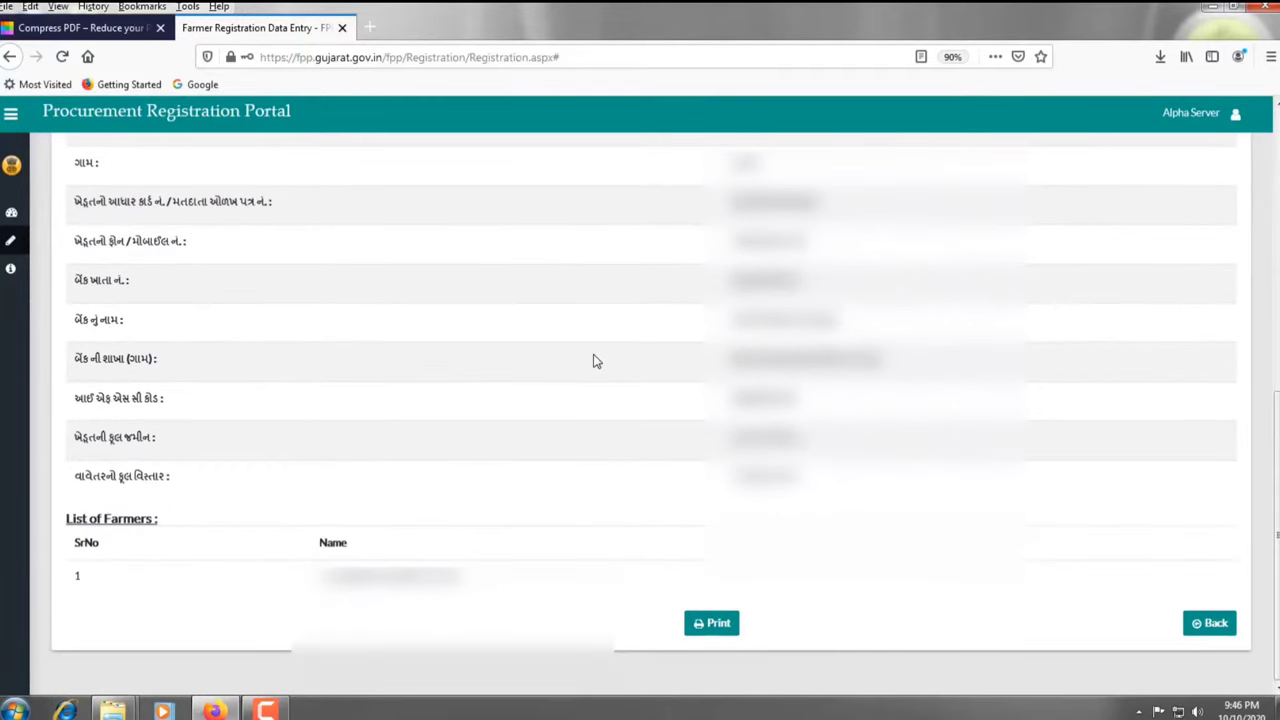
pyautogui.click(712, 623)
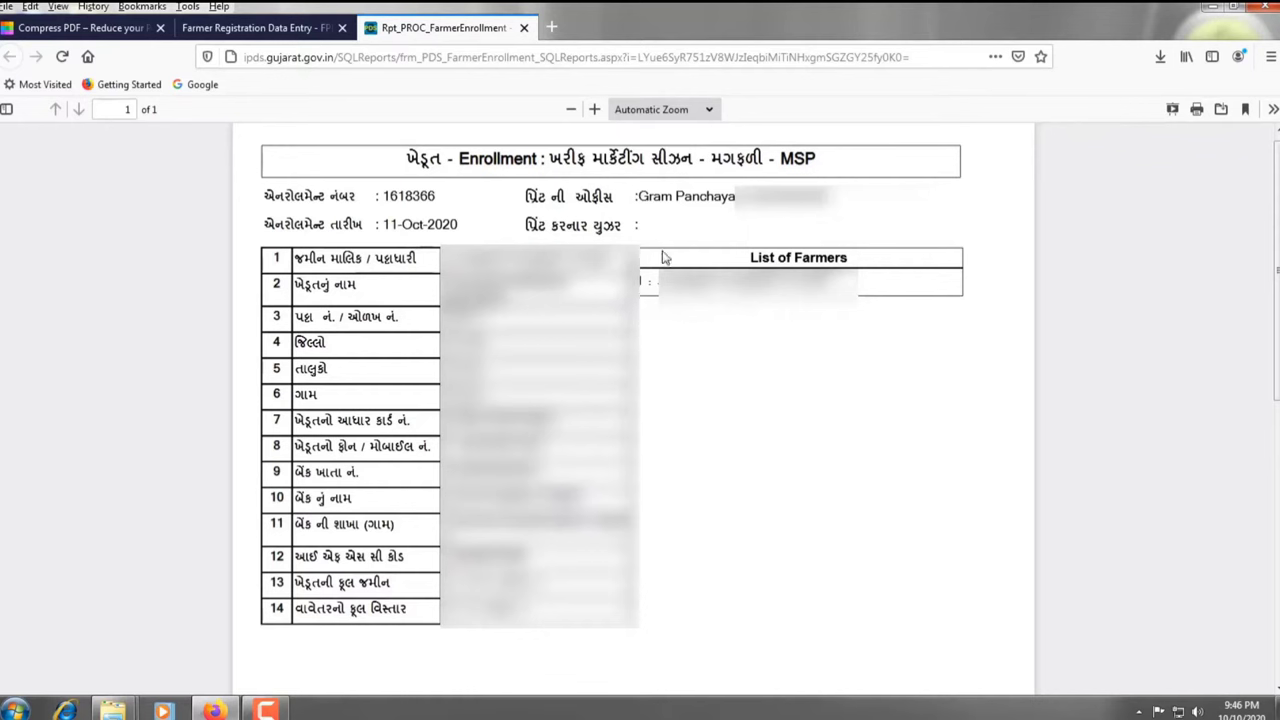
# Print the enrolment receipt on the Canon LBP2900 and close the report tab
pyautogui.click(1196, 112)
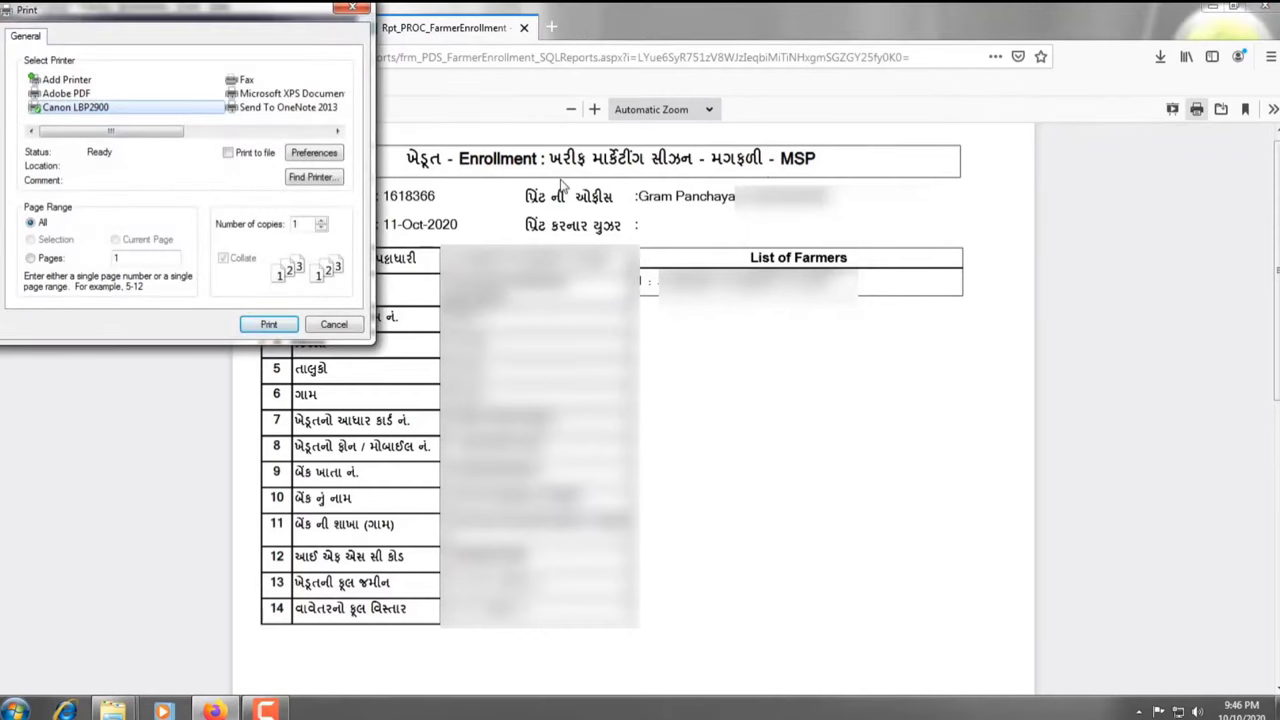
pyautogui.click(269, 324)
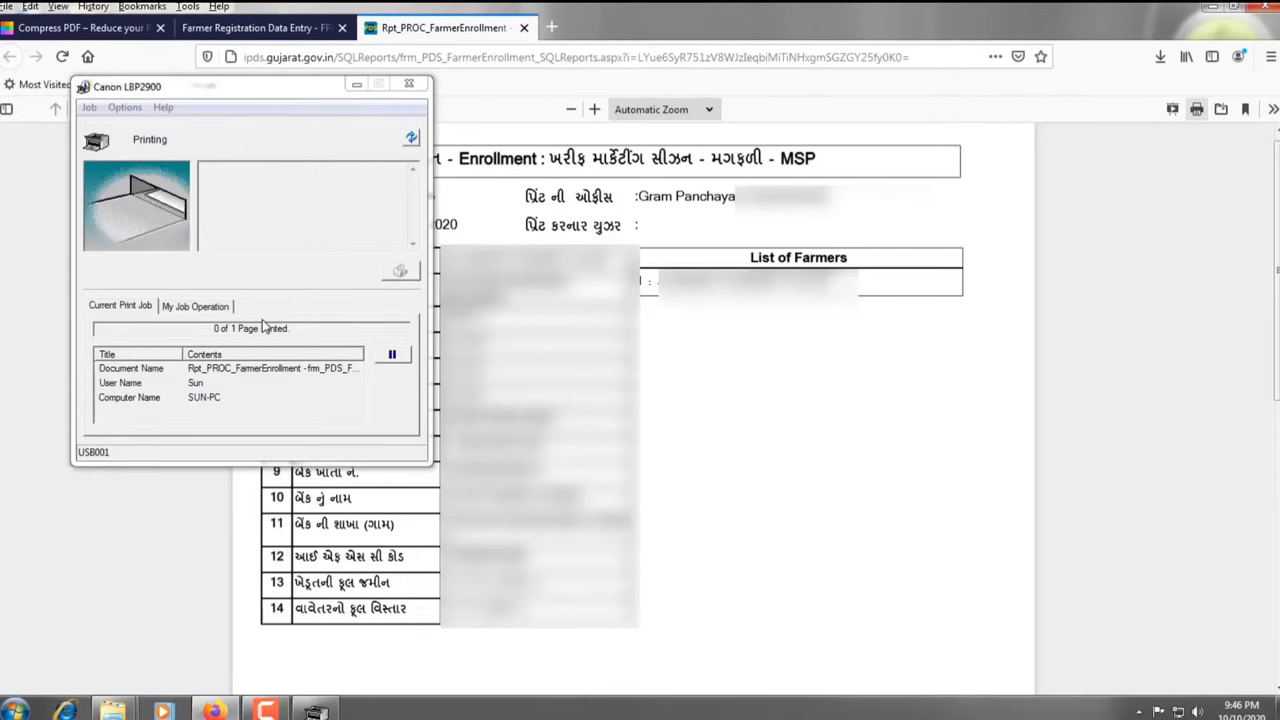
pyautogui.click(357, 86)
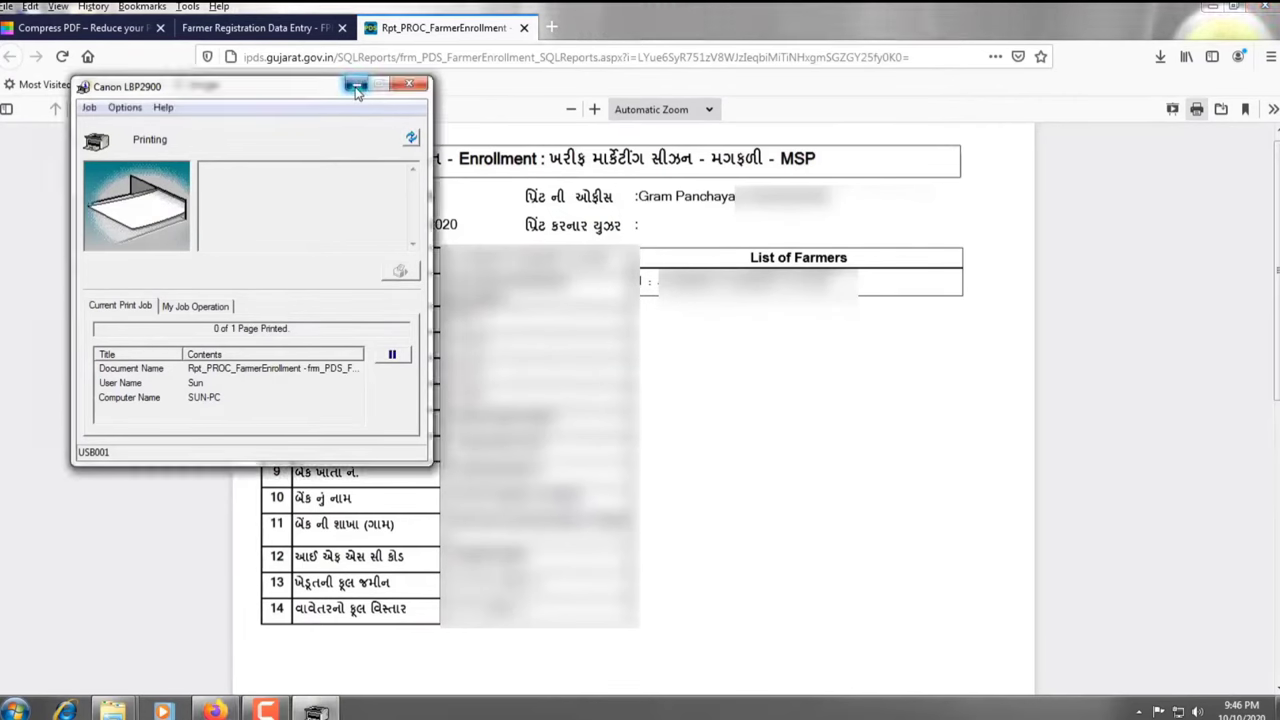
pyautogui.hotkey('ctrl', 'w')
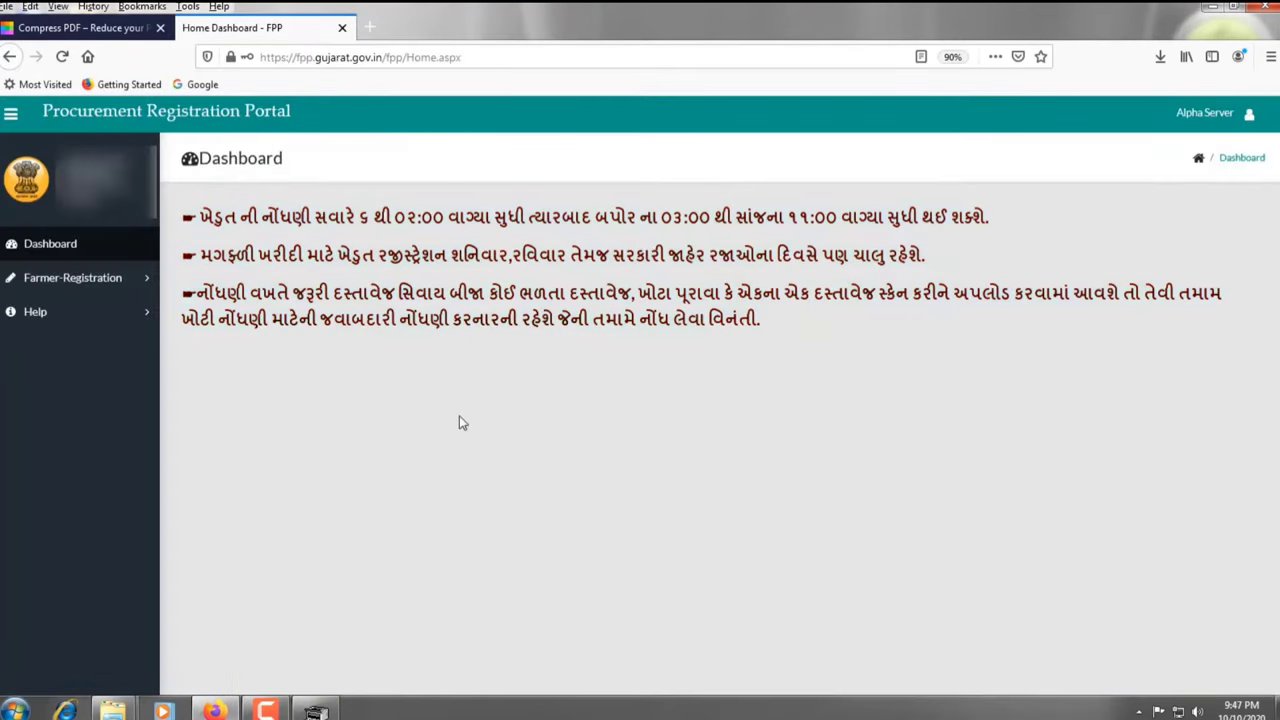